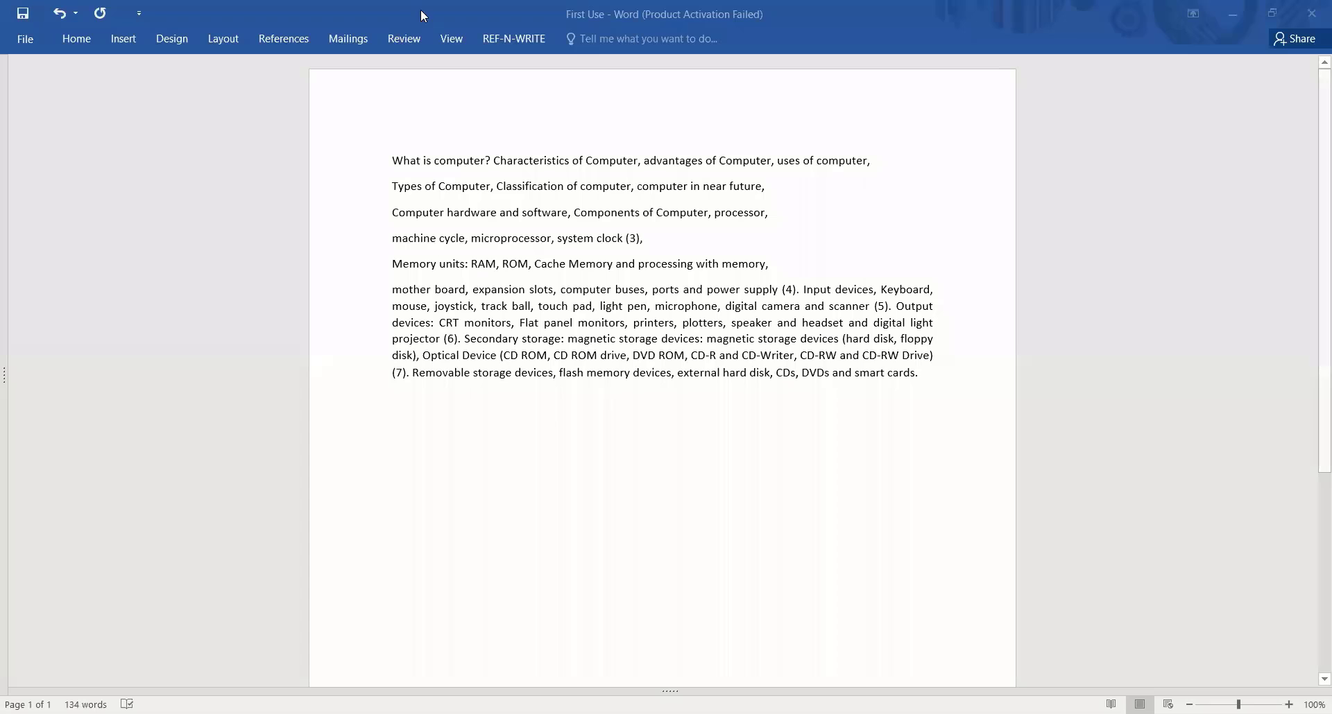
Activate the Word window, glance at File backstage, then return to the Home tab commands
left_click(490, 18)
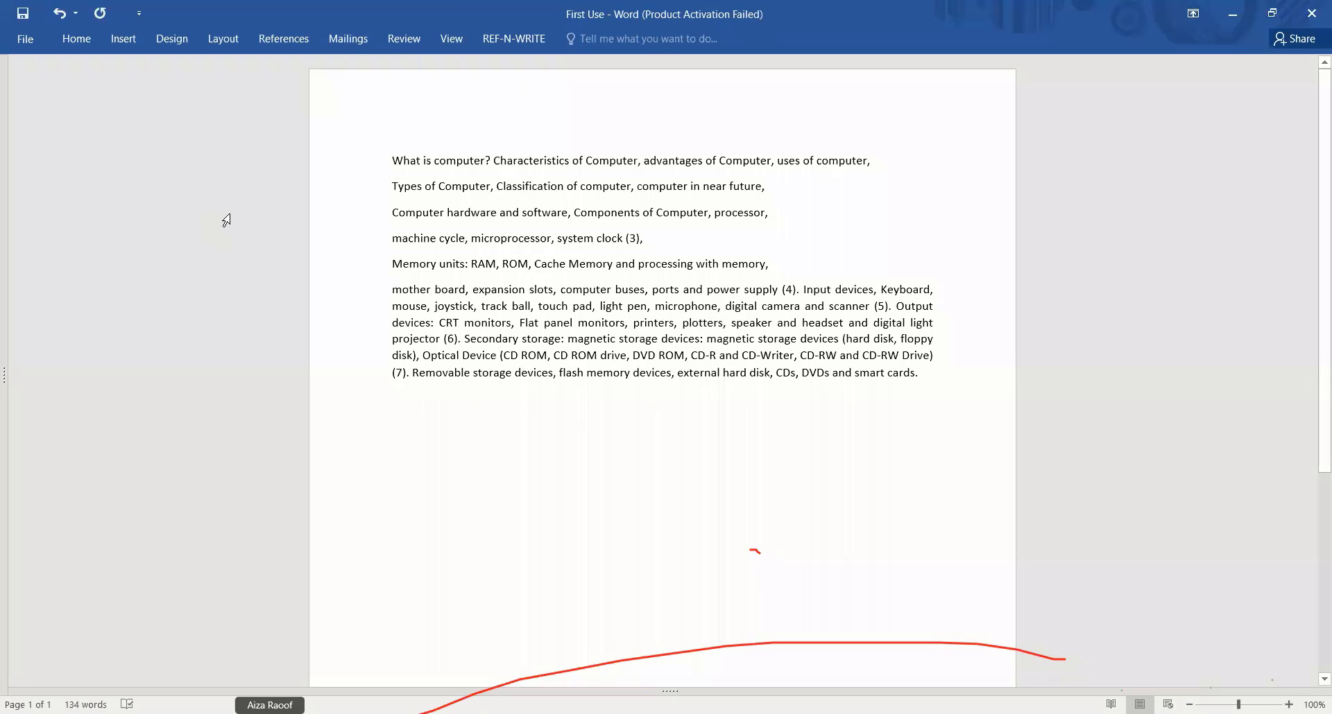
left_click(25, 42)
left_click(29, 34)
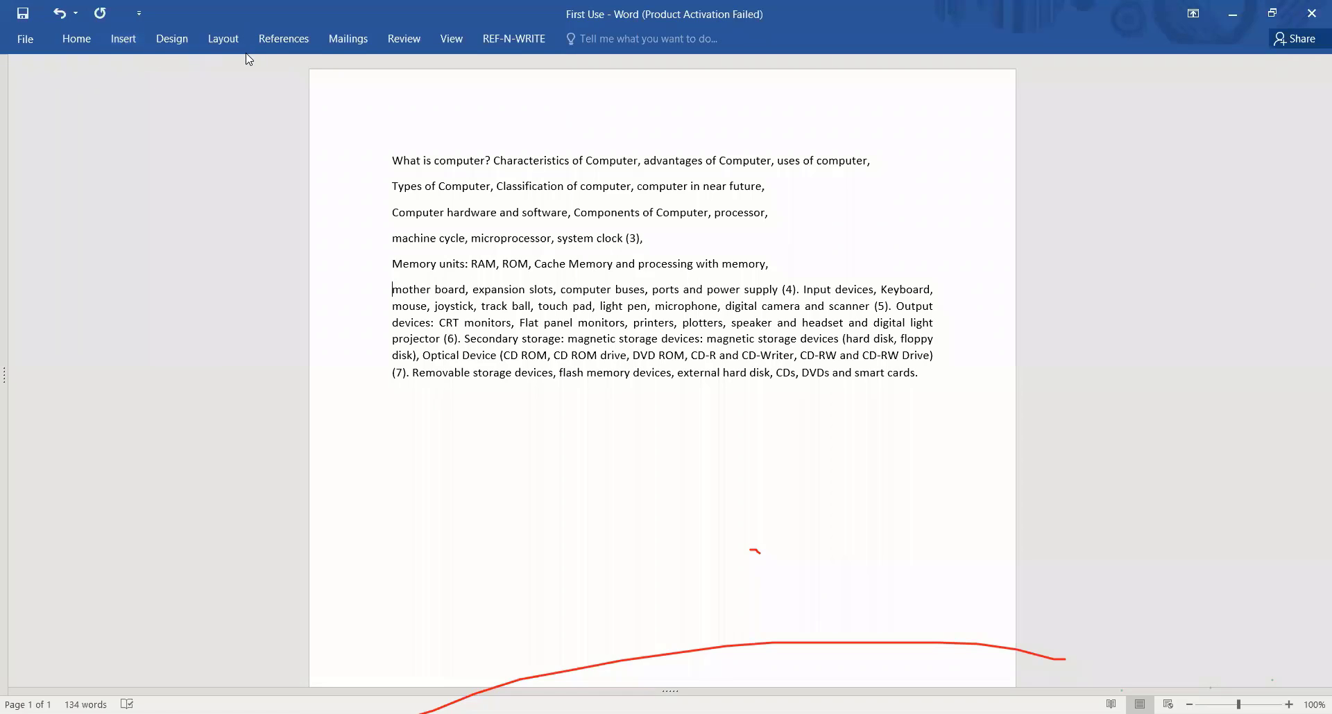
left_click(73, 42)
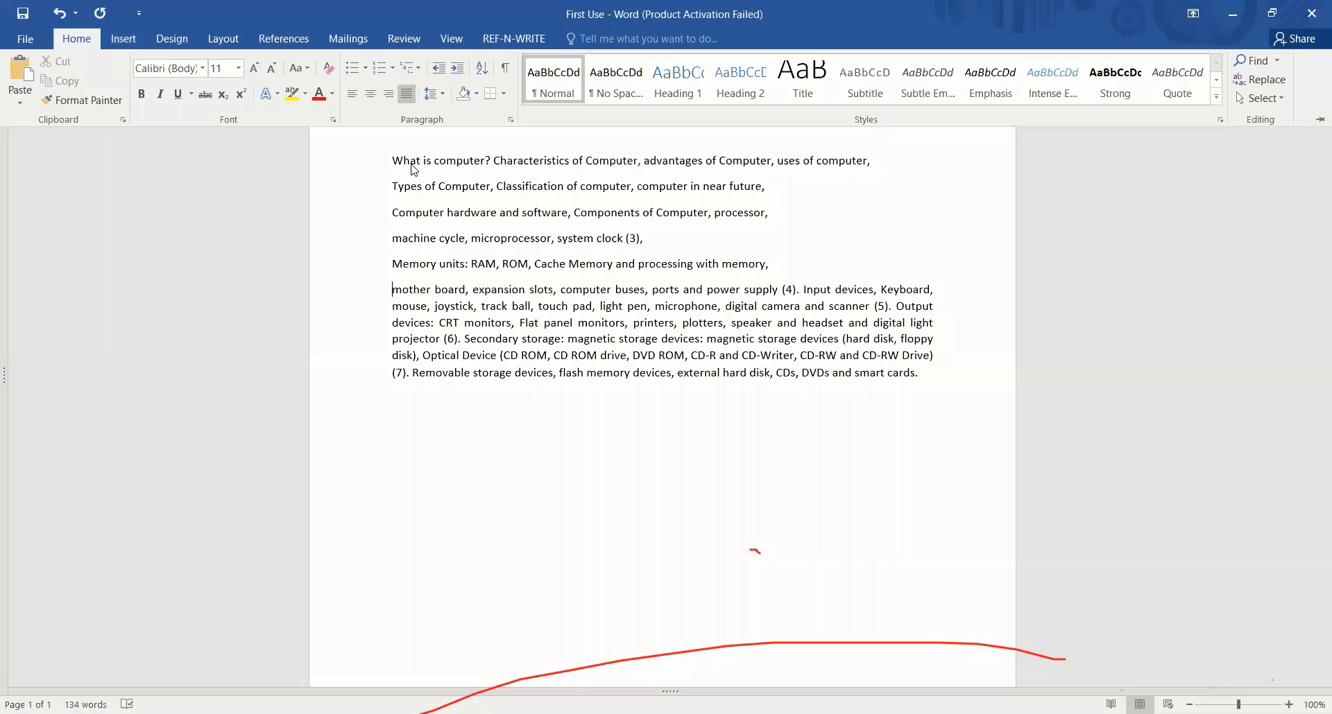
Select 'What is computer?' on the first line with the Home tab commands showing
left_click_drag(394, 160, 571, 163)
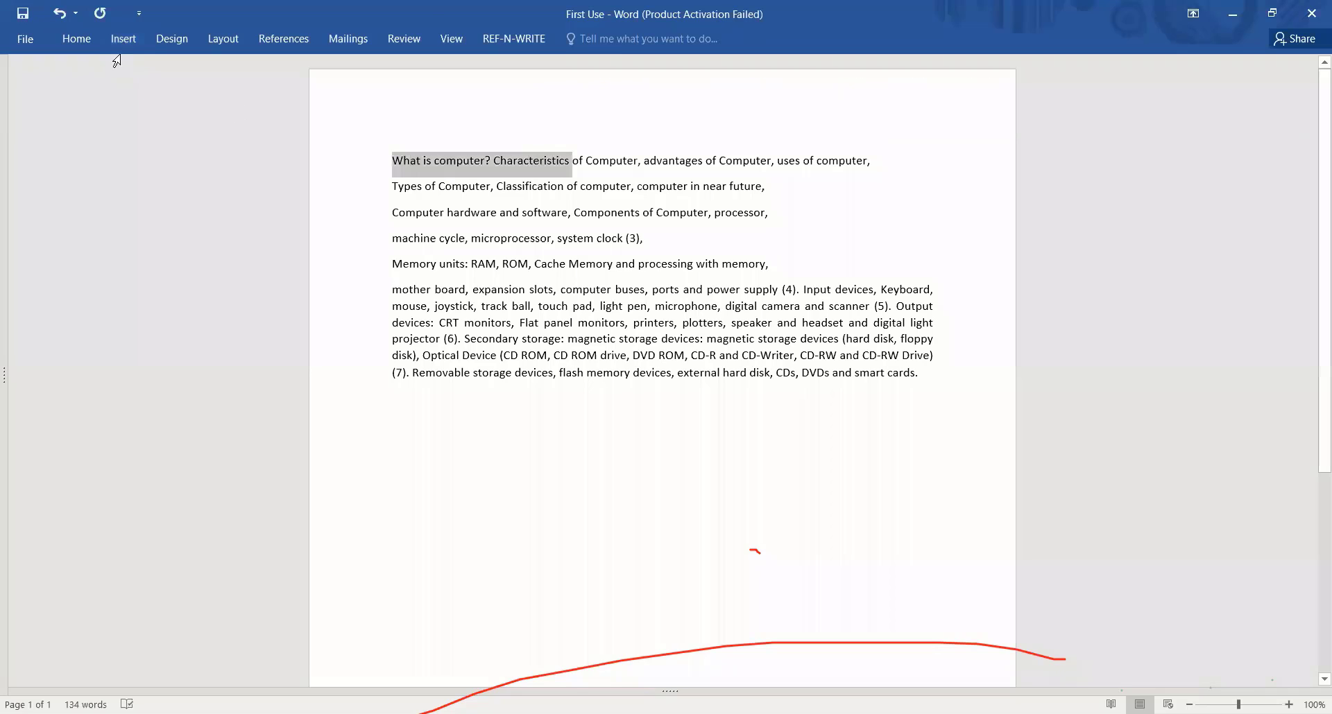
left_click(78, 38)
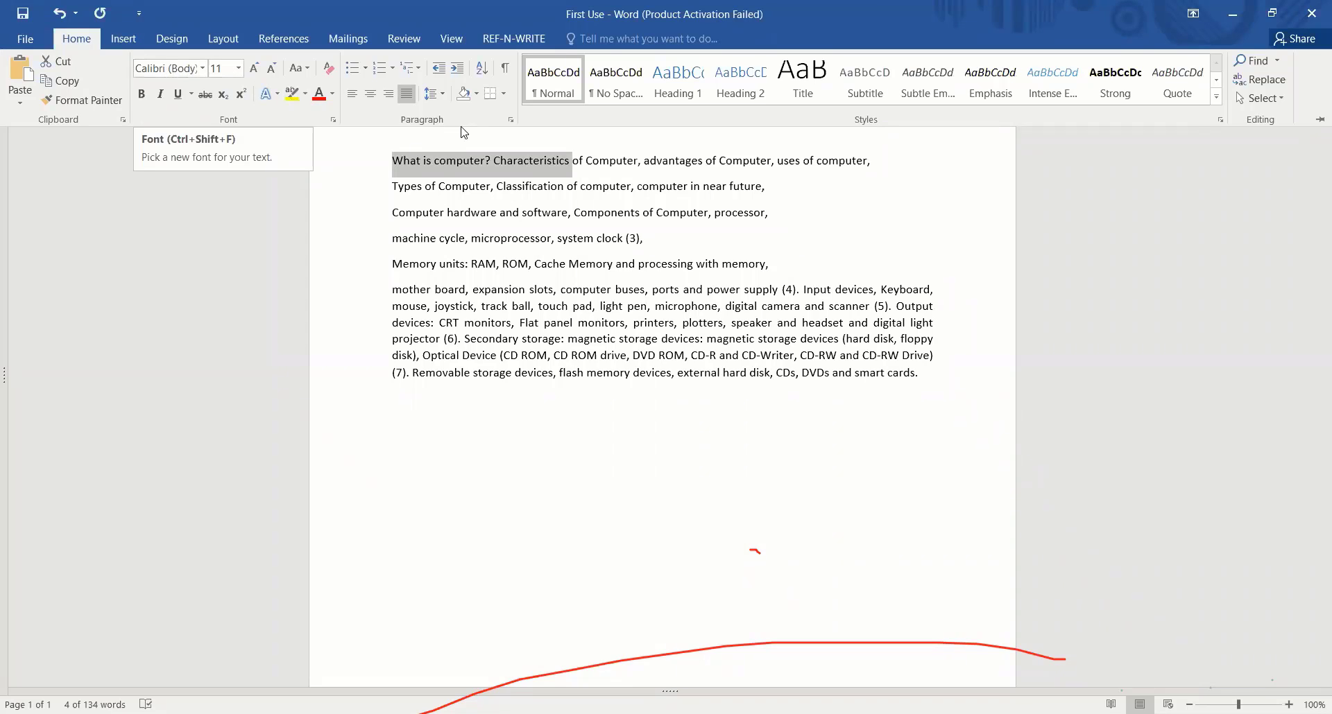
left_click(390, 154)
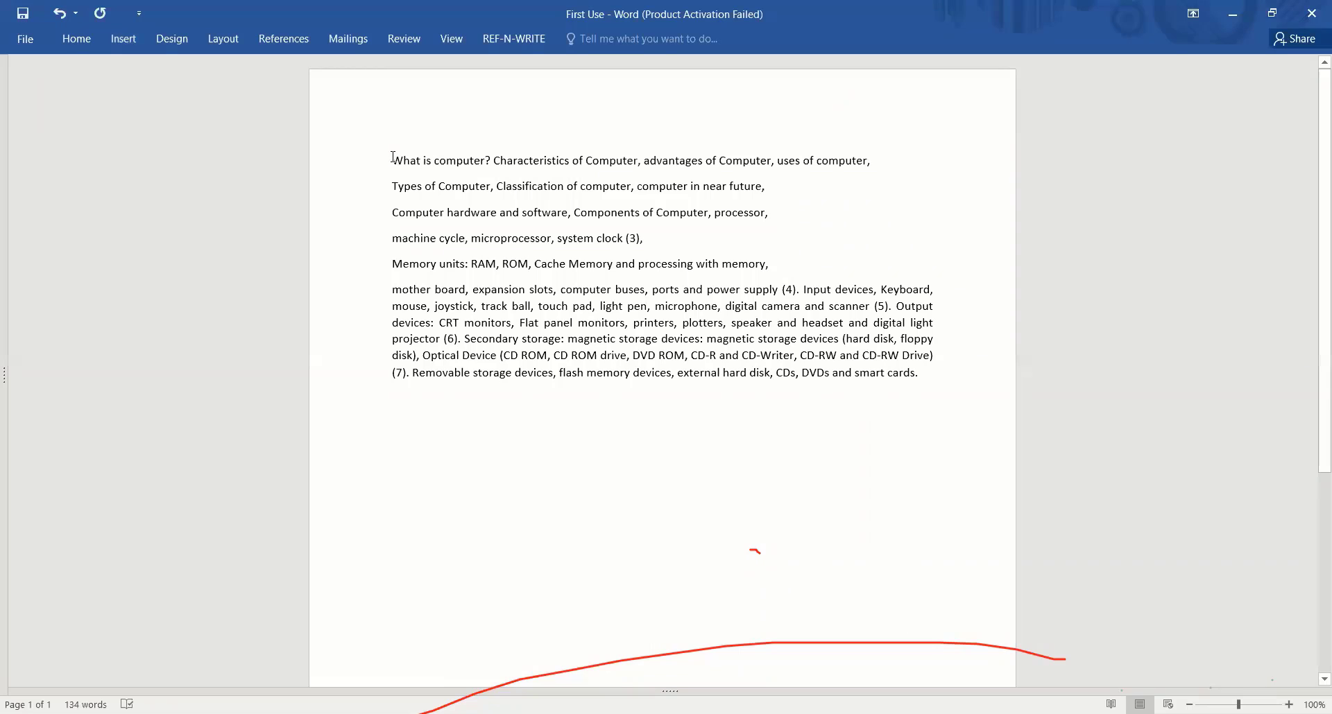
left_click(79, 41)
left_click(387, 160)
left_click_drag(399, 158, 491, 159)
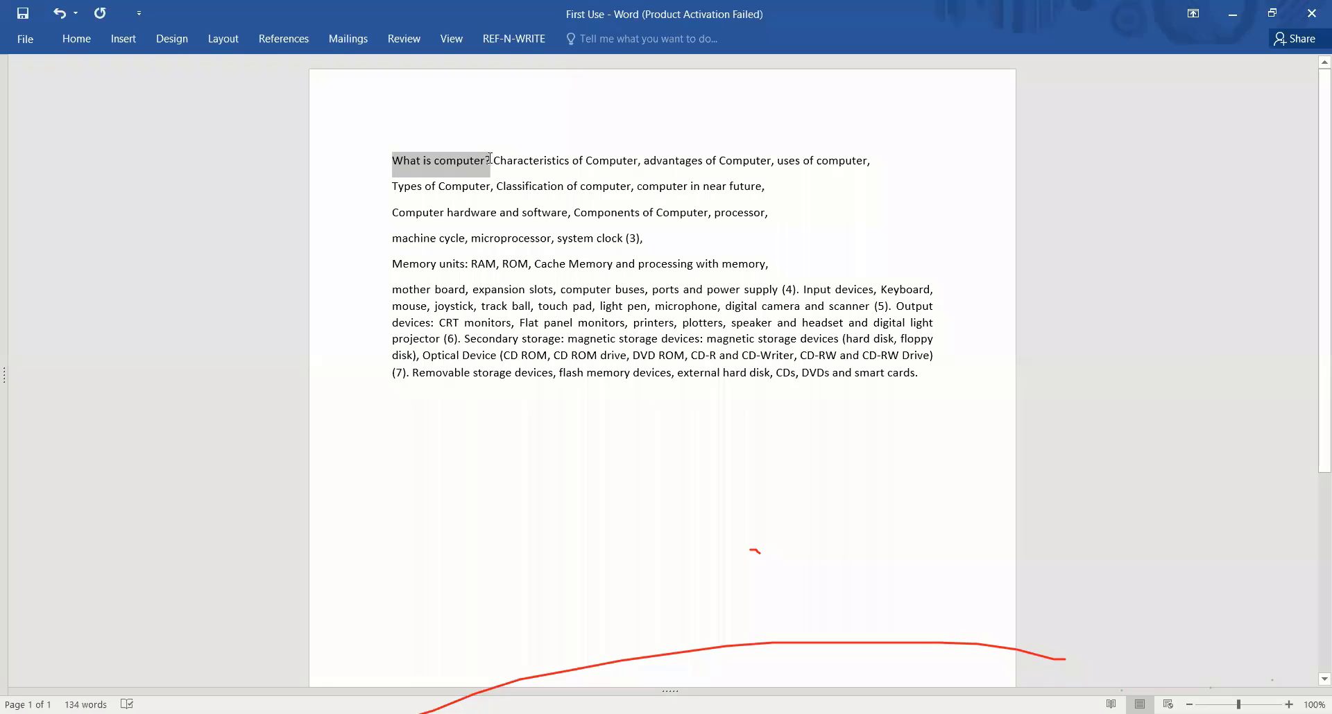
left_click(84, 44)
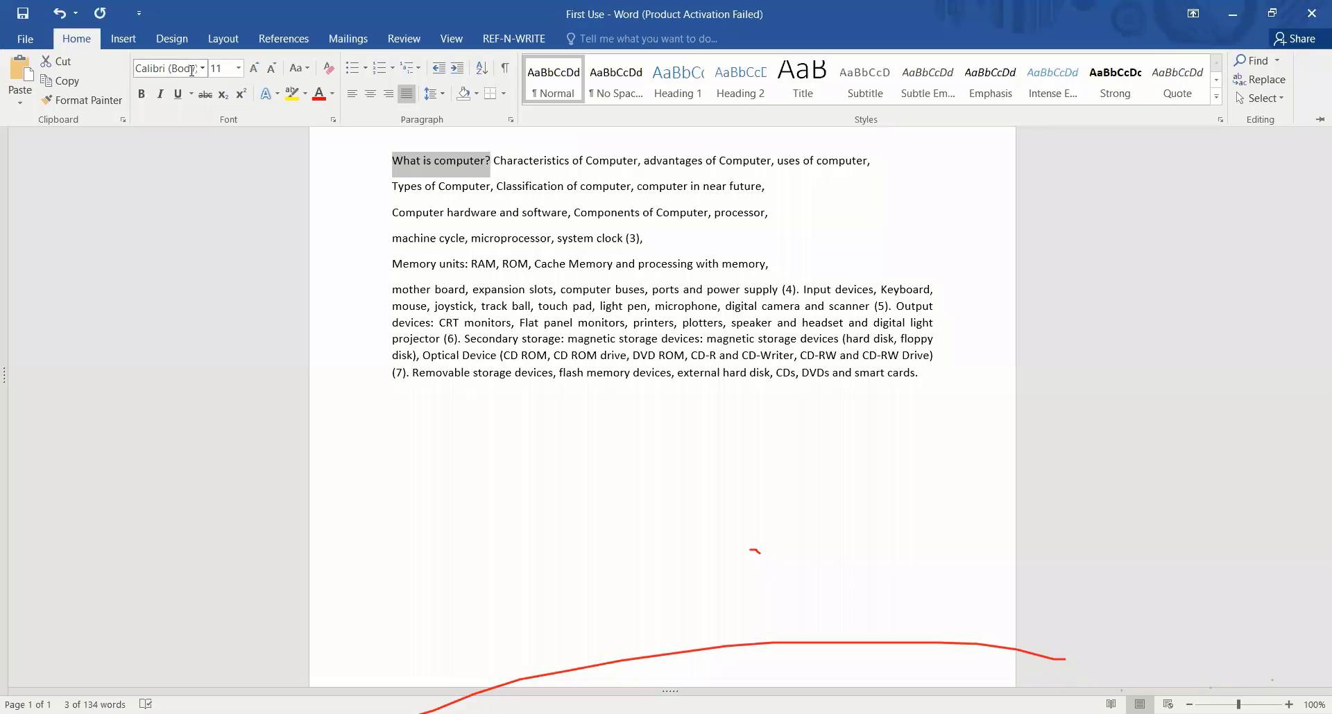
Open the Font name list for the selected 'What is computer?' phrase
left_click(201, 68)
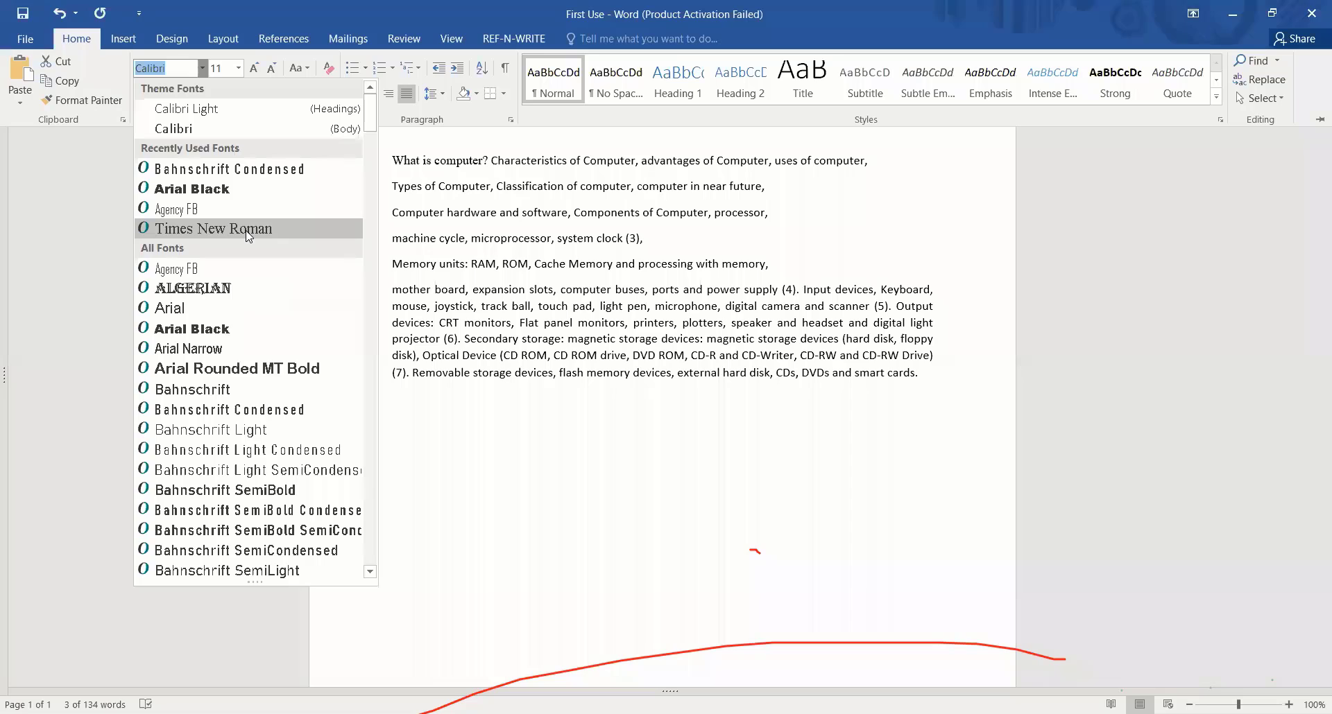
Leave the font unchanged and set 'What is computer?' to 14 pt, passing through 12 pt
left_click(231, 72)
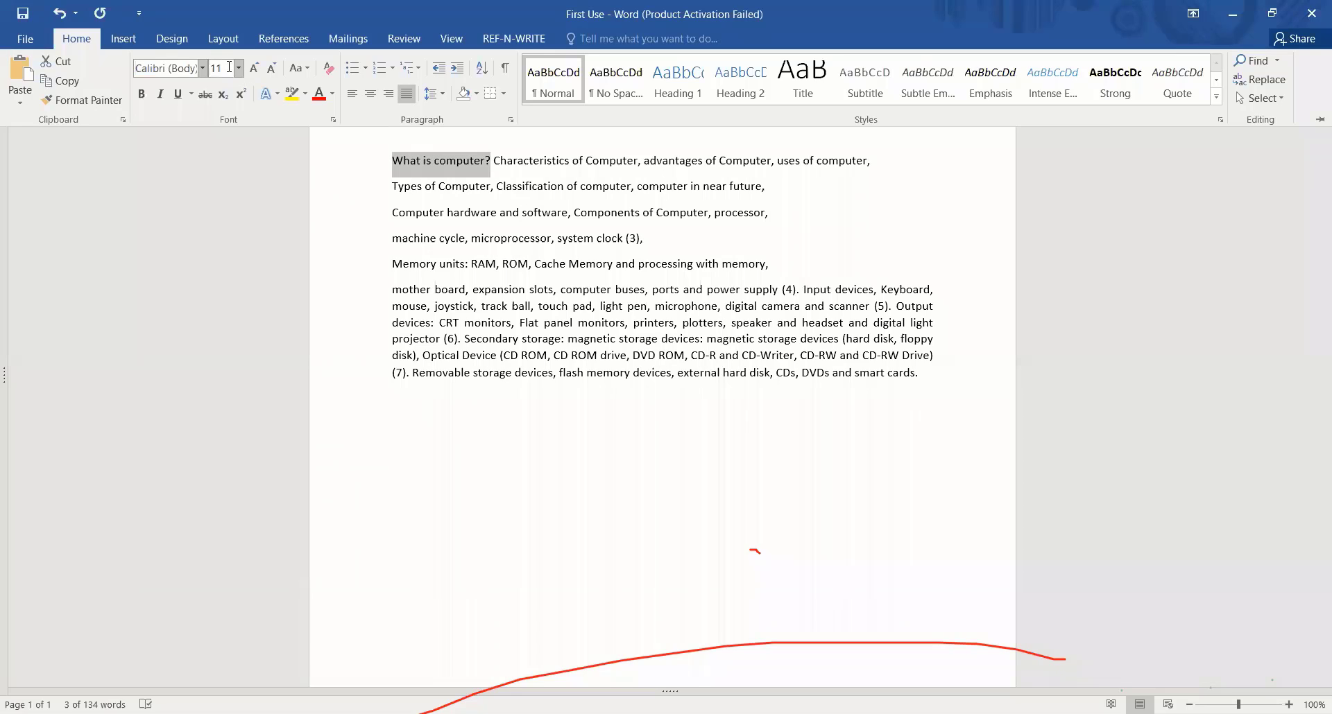
left_click(229, 68)
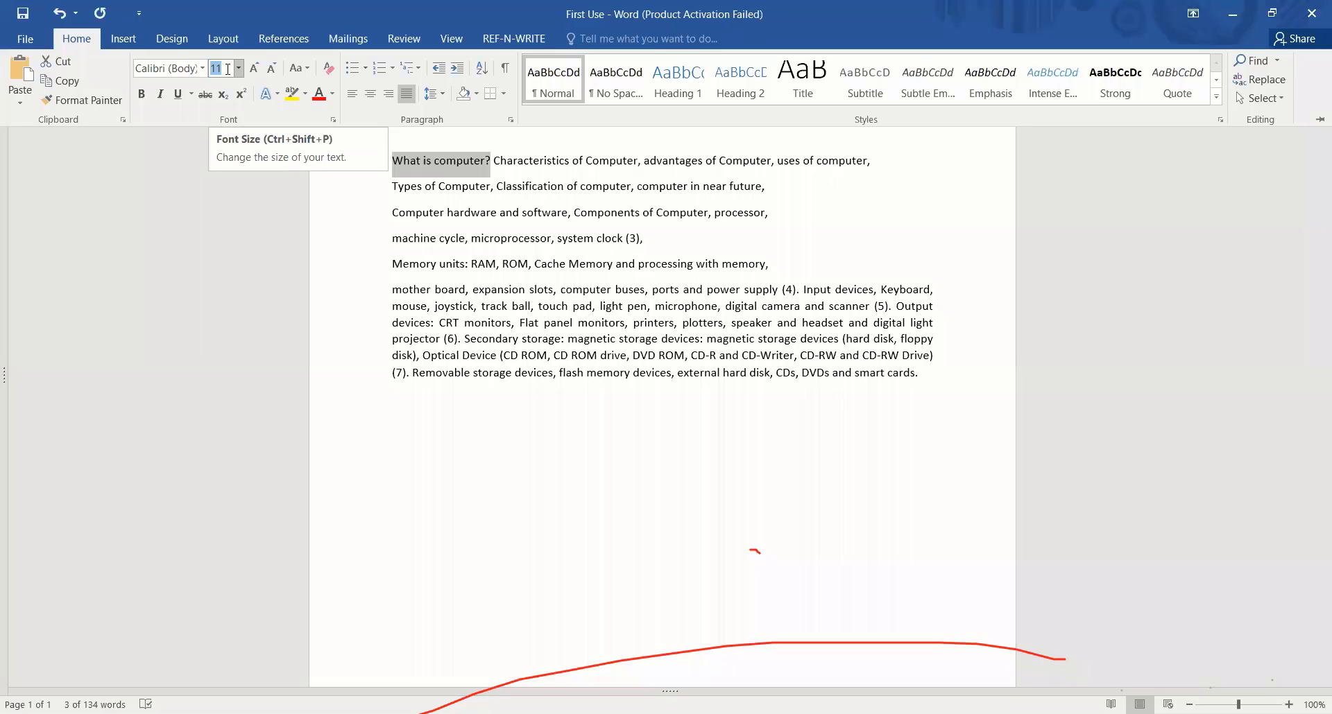
left_click(239, 70)
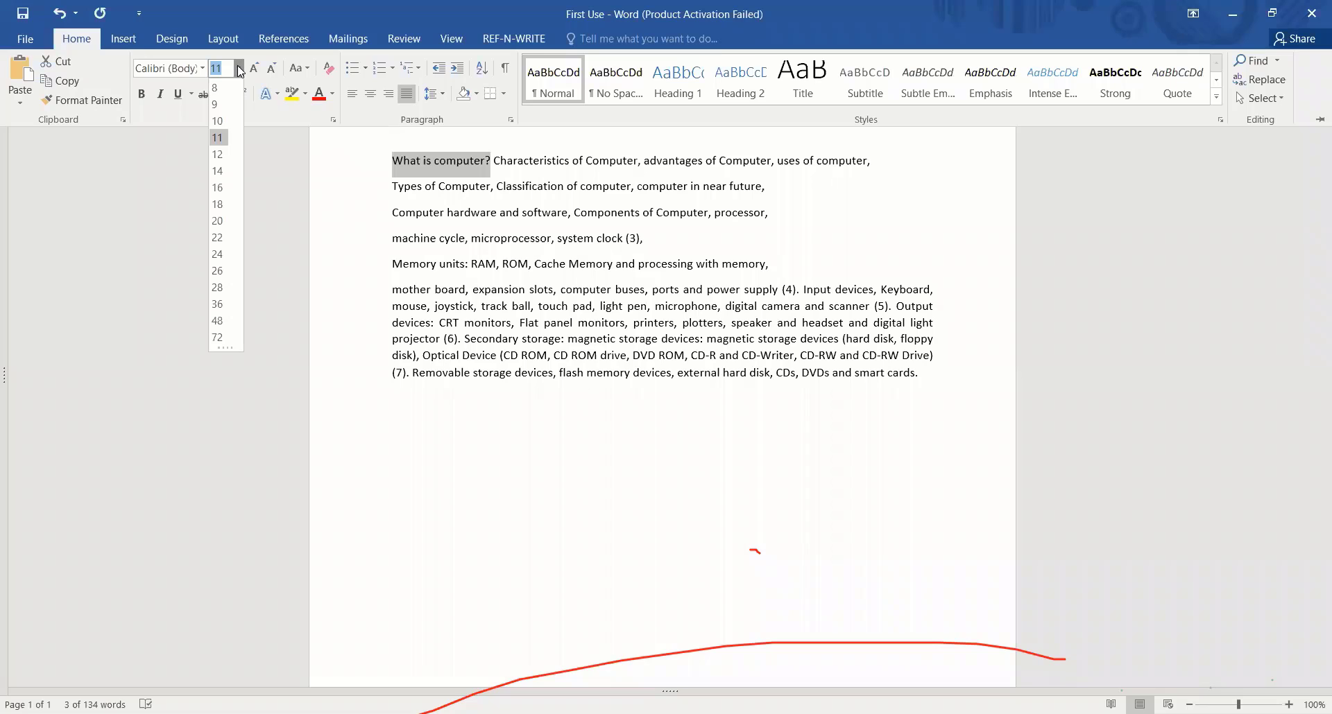
left_click(216, 154)
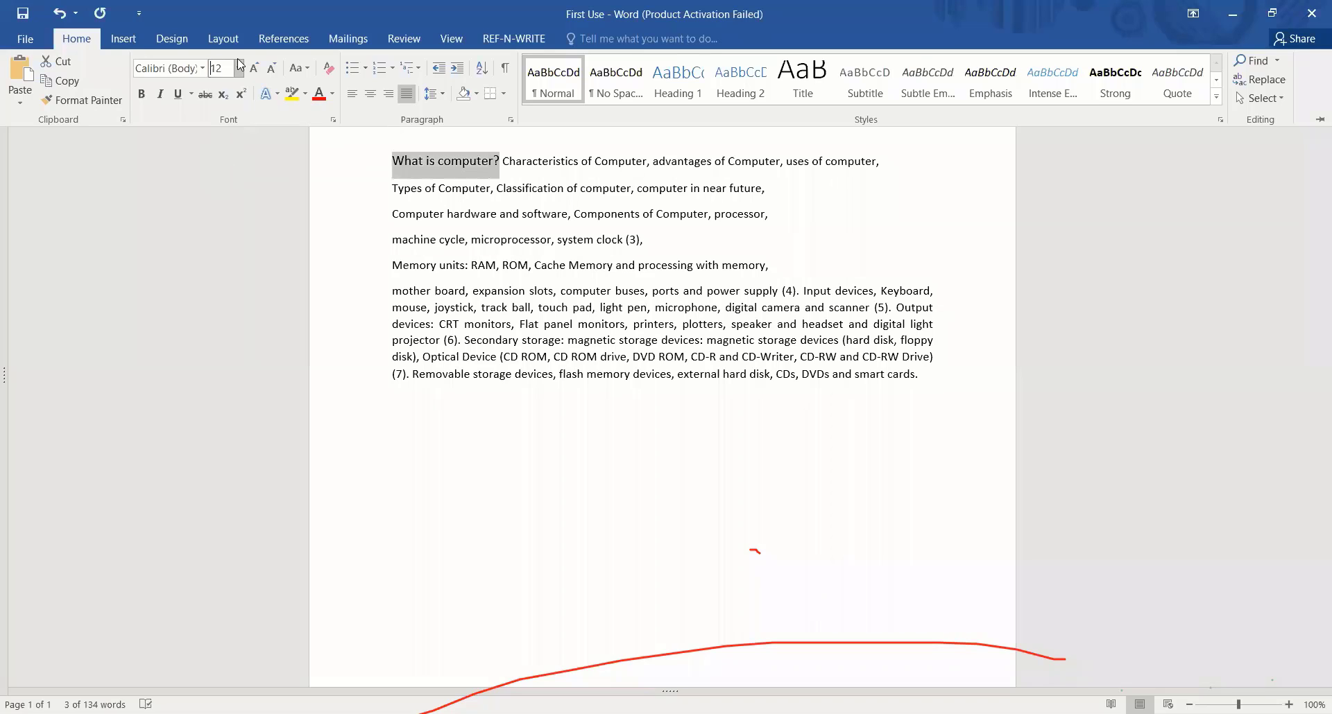
left_click(239, 68)
left_click(219, 171)
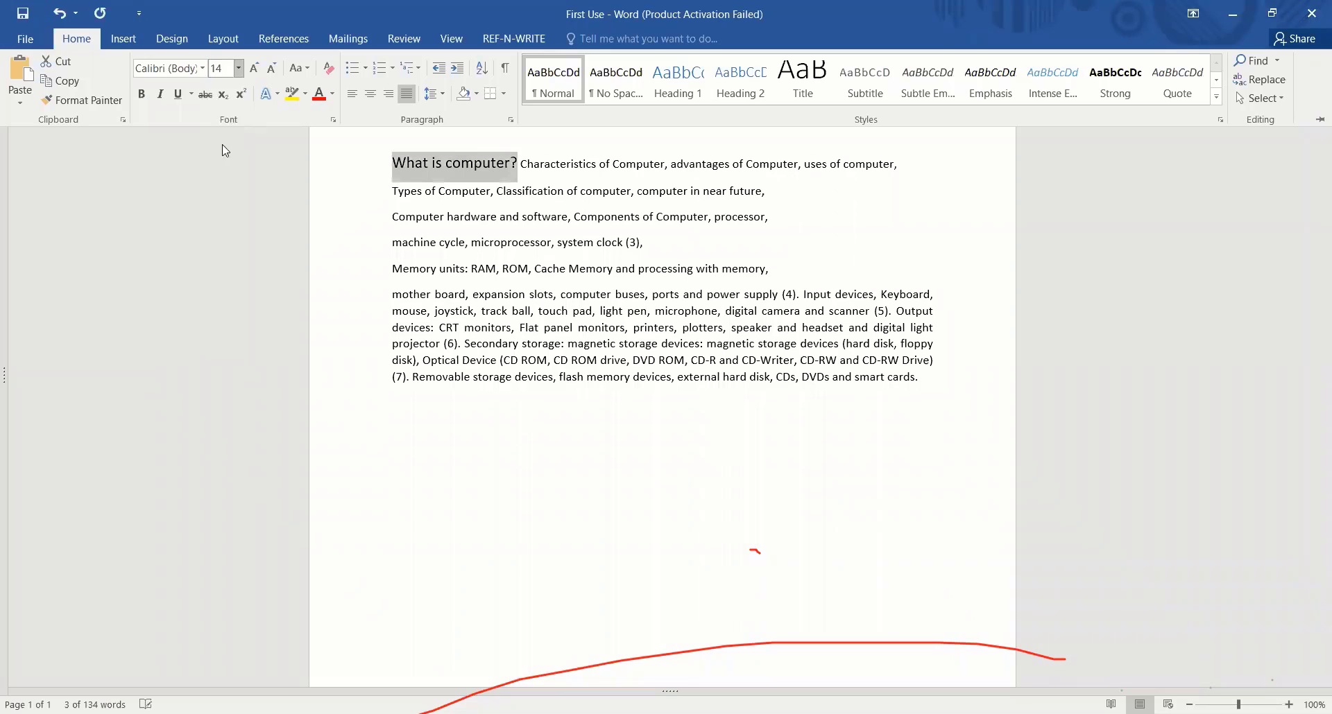
left_click(239, 68)
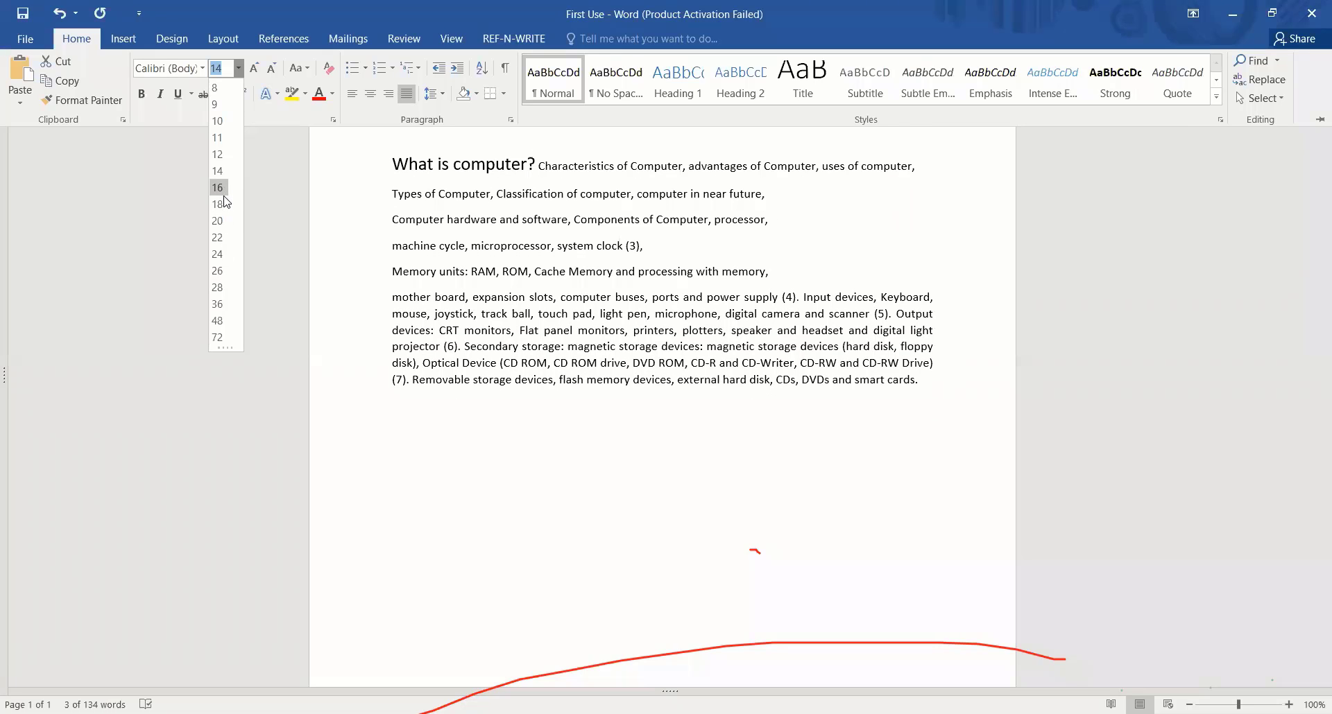
left_click(255, 154)
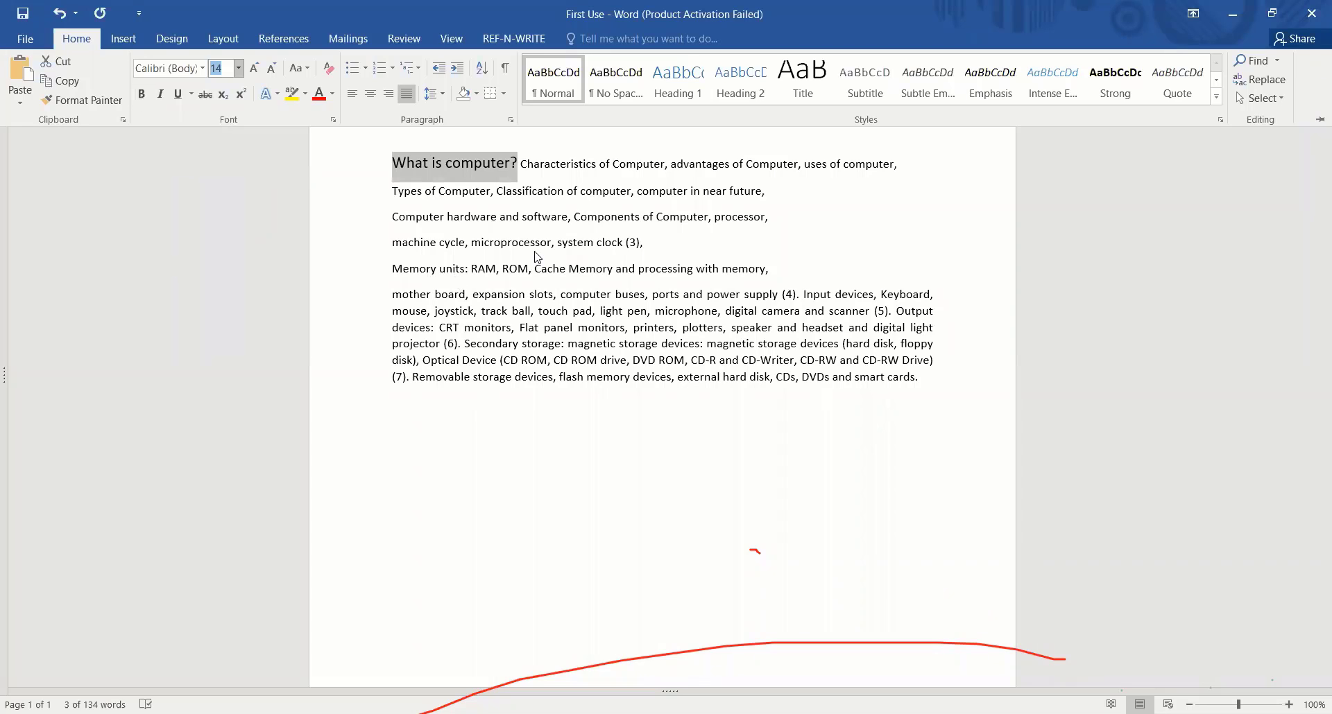
Bold just the word 'computer' in 'What is computer?' and then deselect it
key("ctrl+F1")
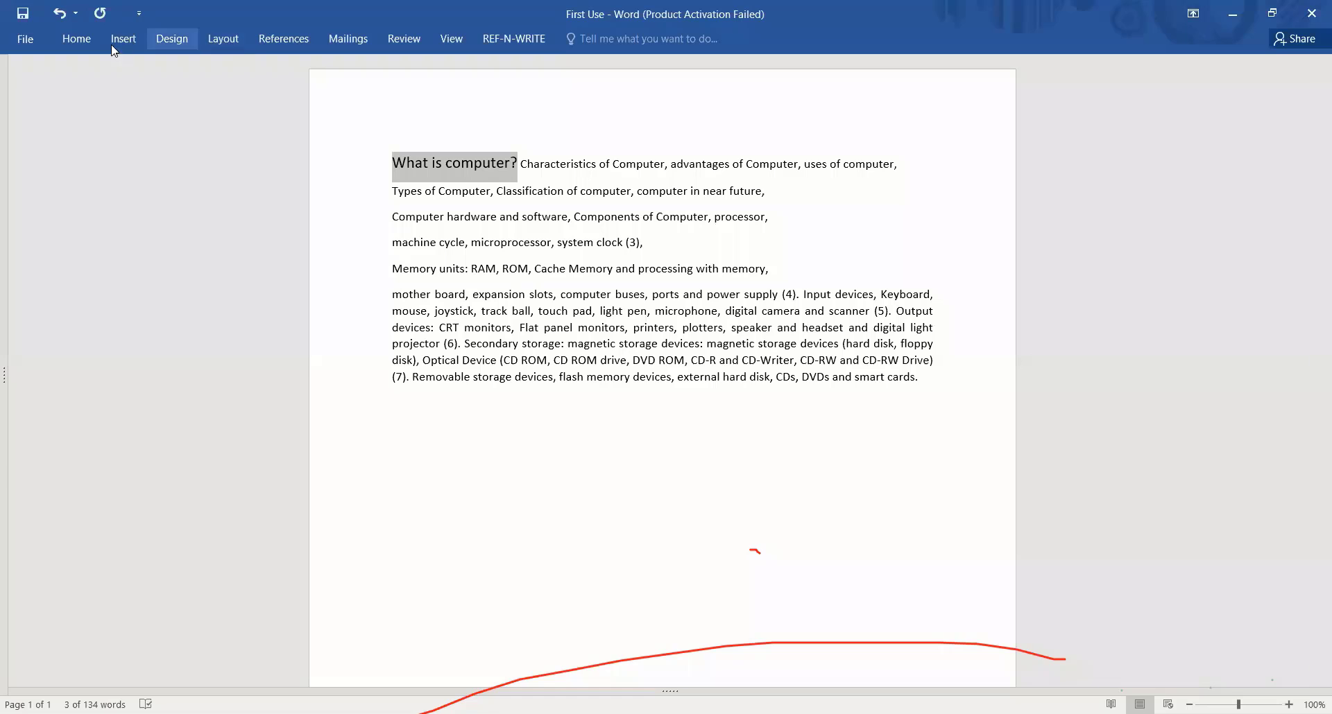
left_click(83, 42)
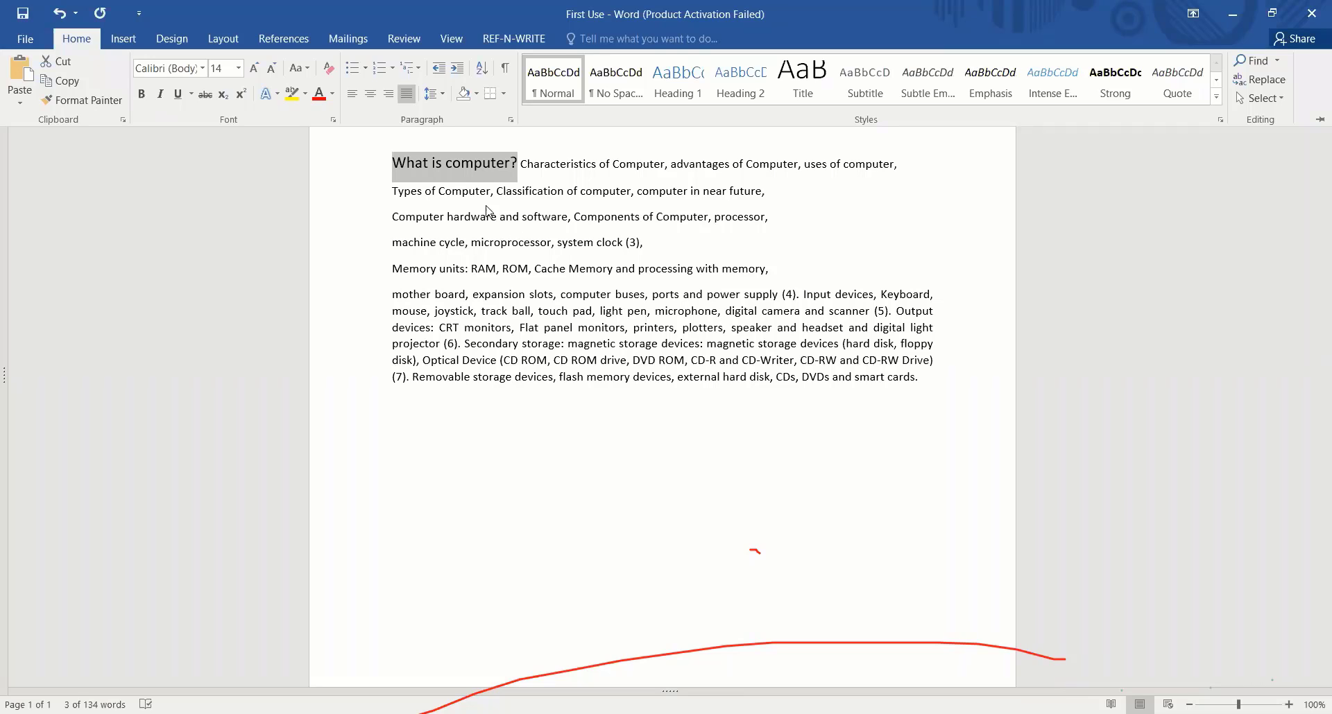
left_click(475, 166)
double_click(476, 165)
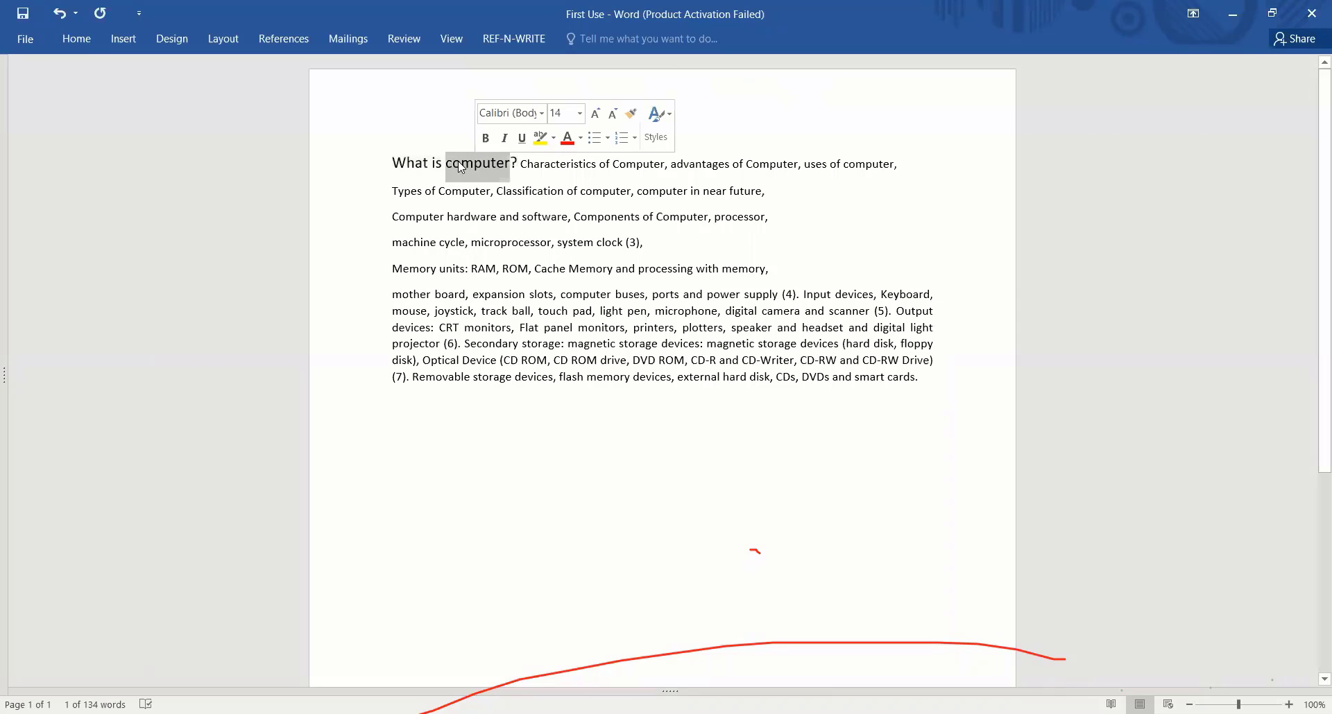
left_click(73, 42)
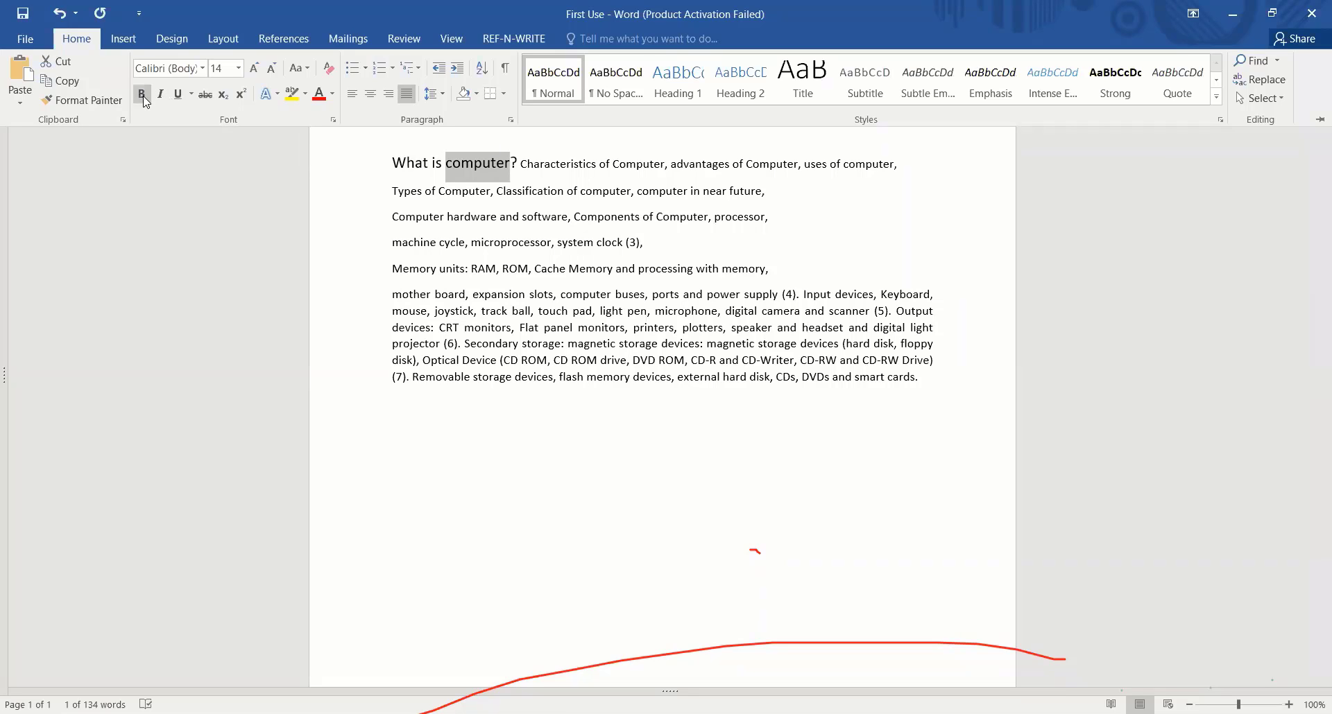
left_click(143, 97)
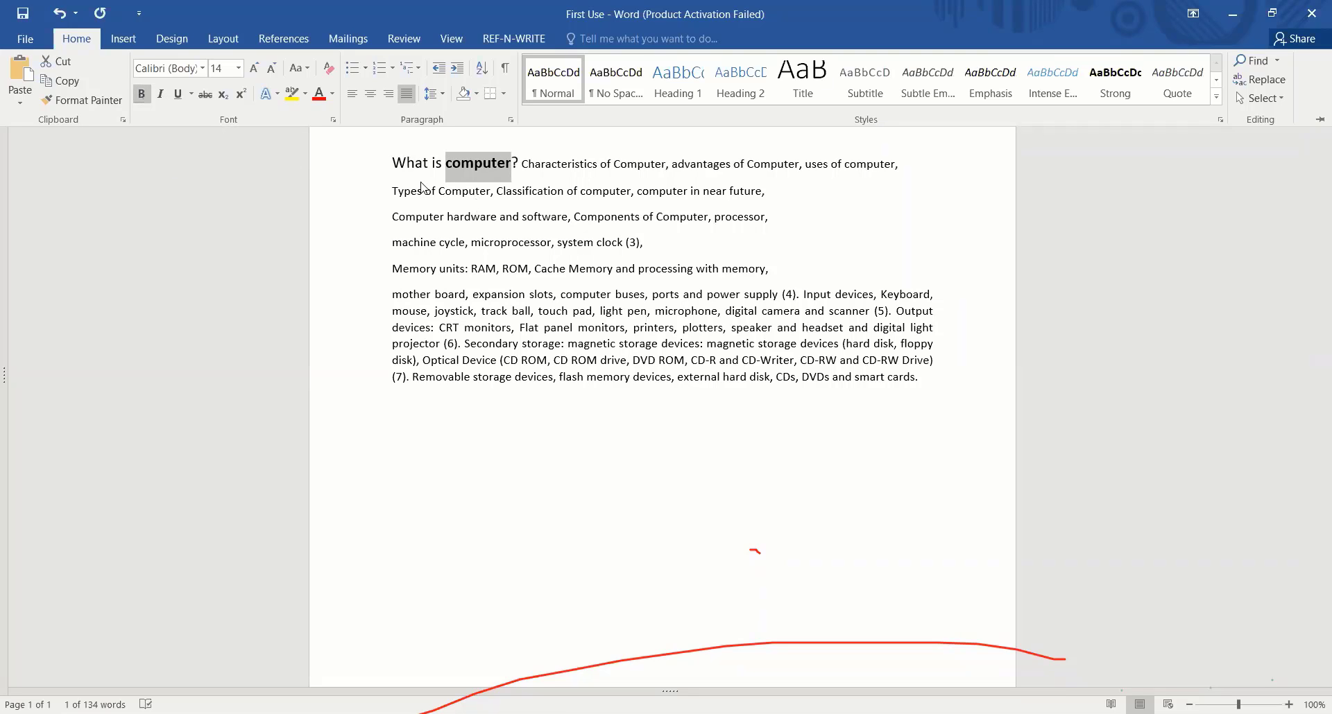
key("ctrl+F1")
left_click(449, 164)
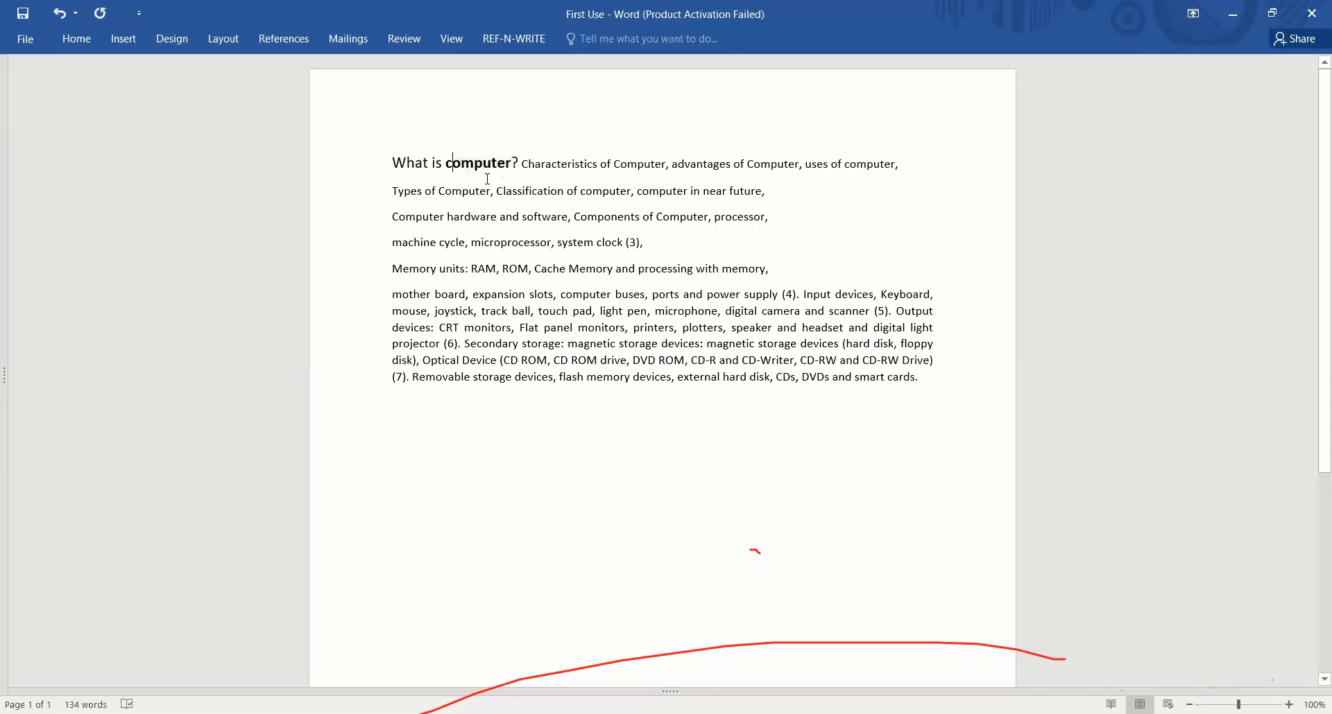
left_click_drag(445, 164, 511, 159)
left_click(504, 217)
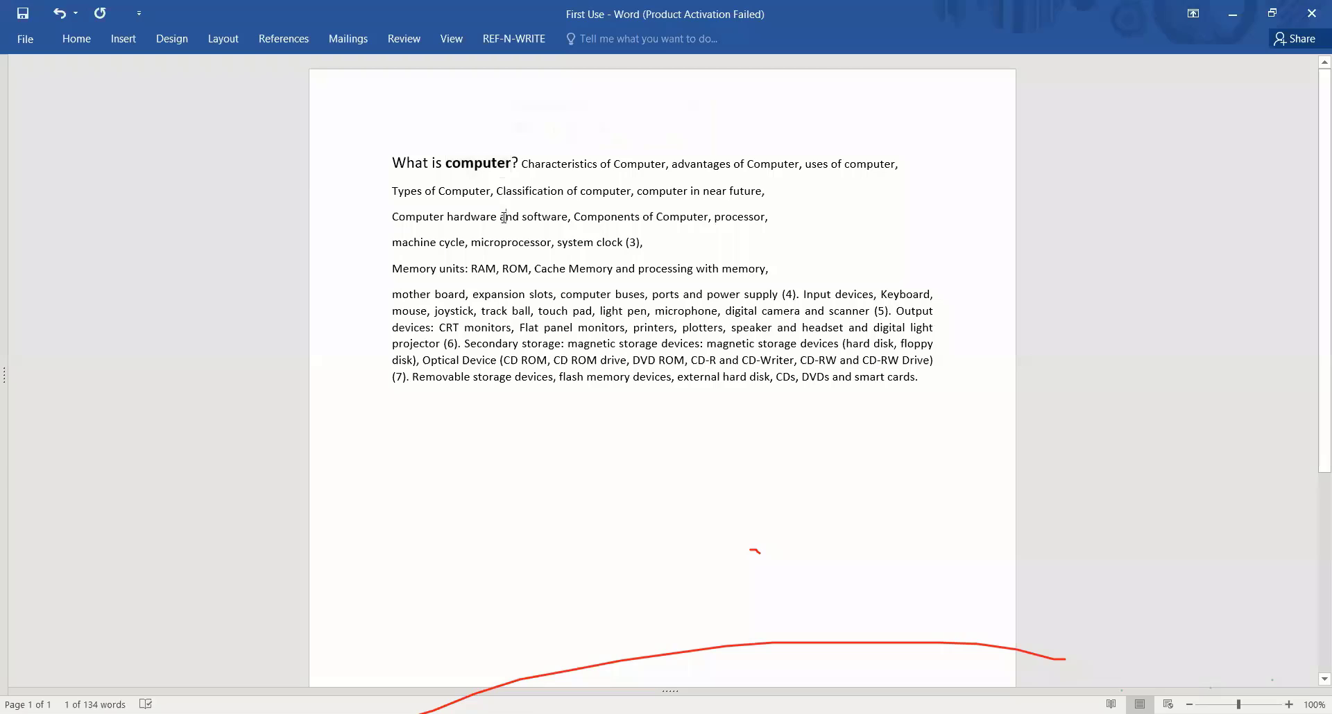
Apply Times New Roman to all the document text, then select 'Characteristics of Computer, advantages'
left_click(89, 43)
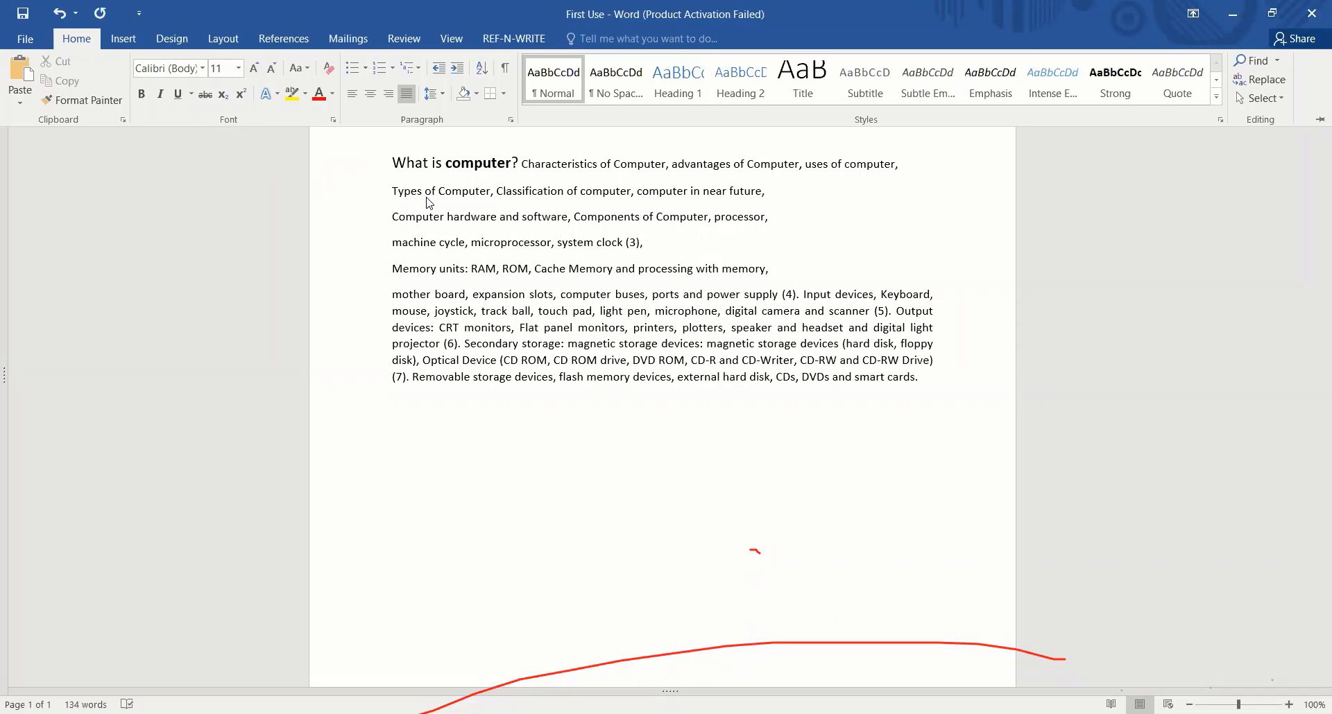
key("ctrl+F1")
key("ctrl+Home")
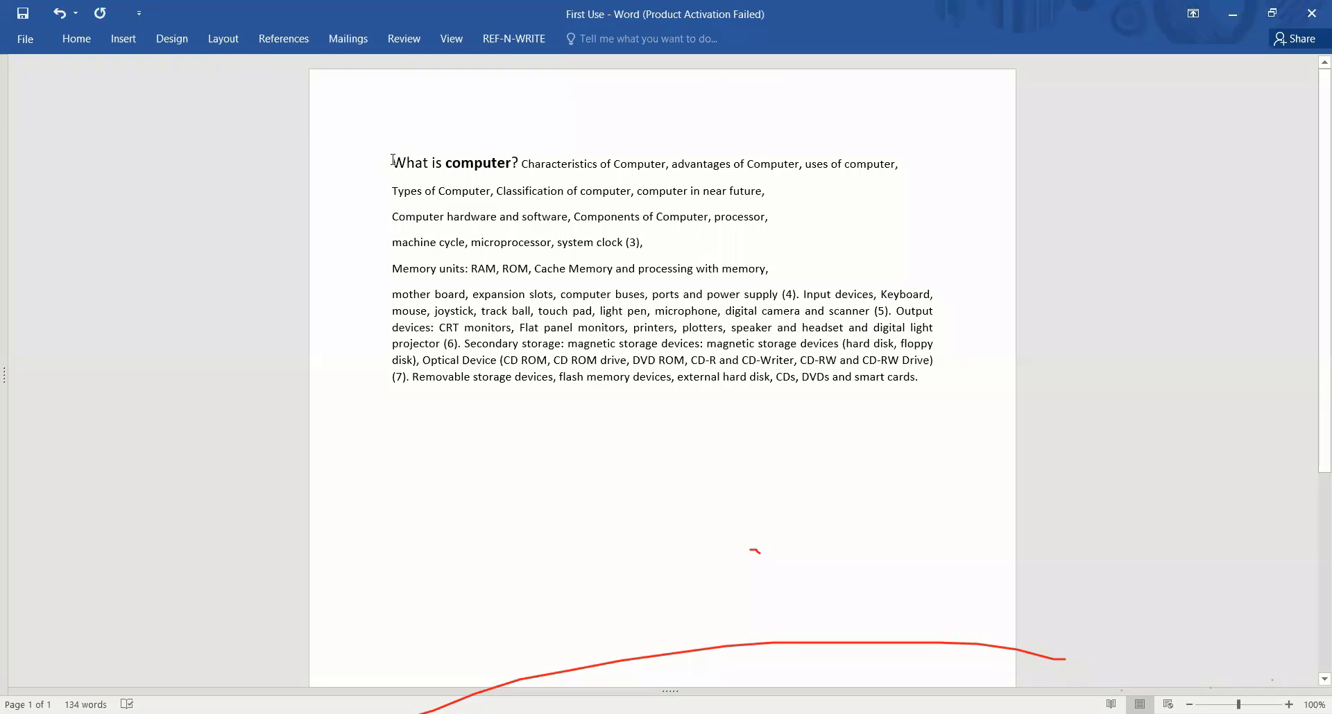
key("shift+Down")
key("shift+Down")
key("shift+Down")
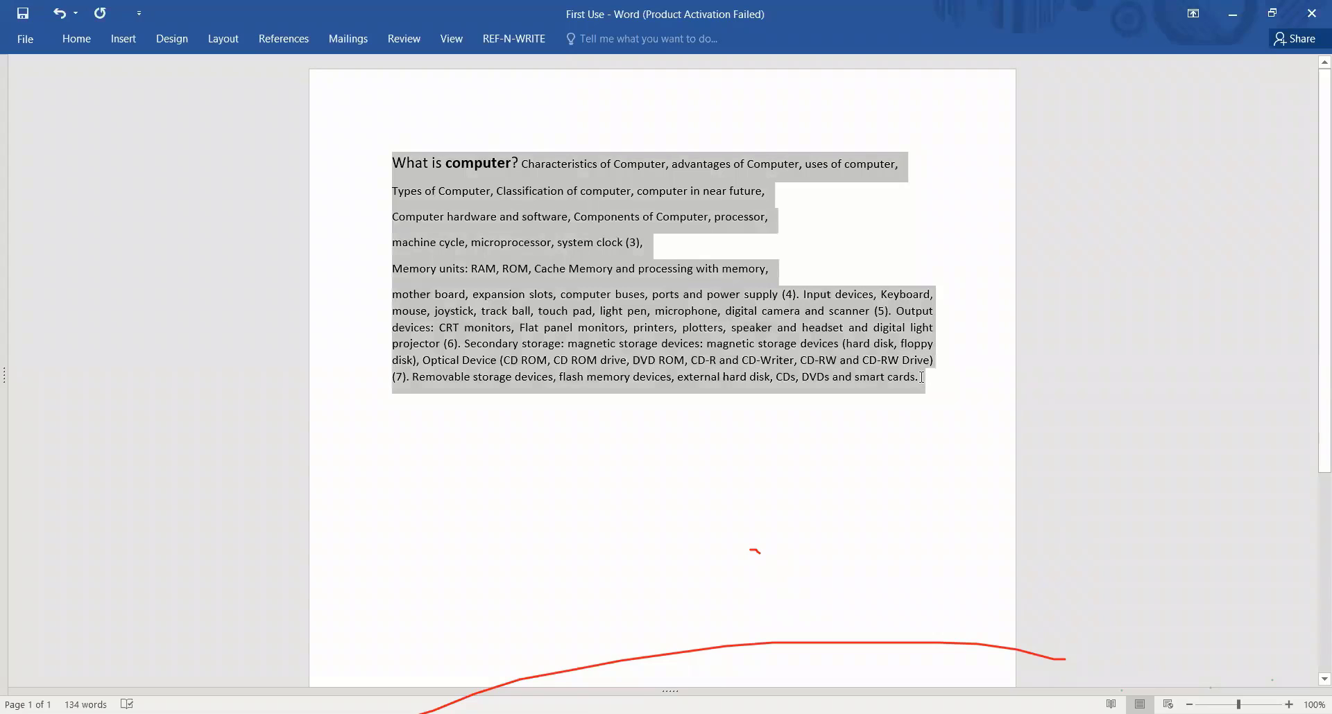
left_click(76, 39)
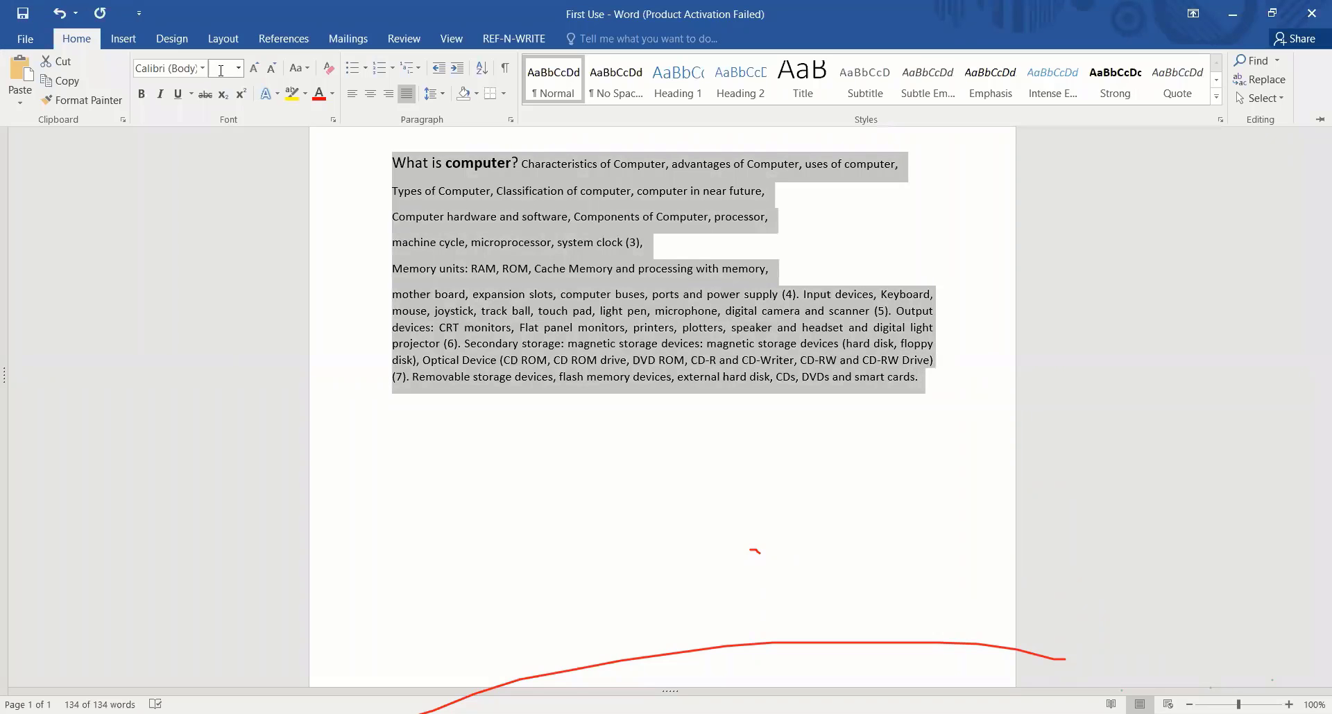
left_click(202, 68)
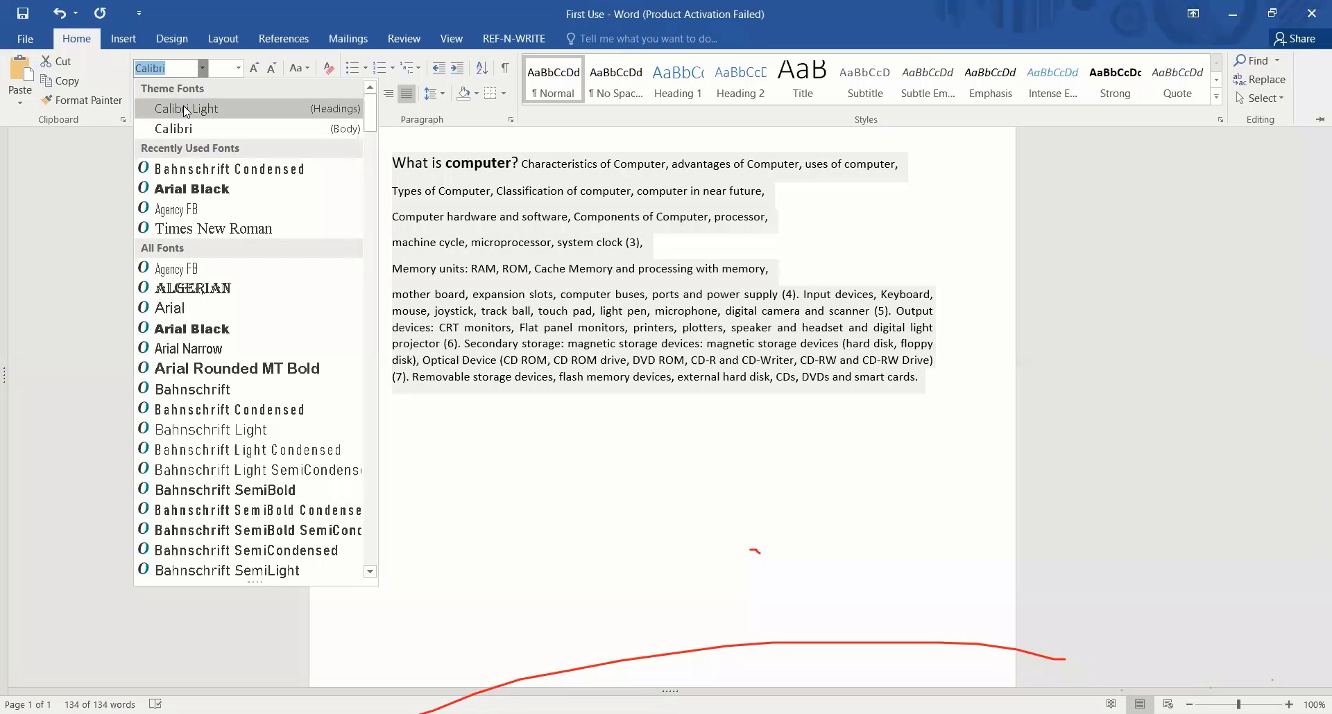
type("Tim")
left_click(213, 229)
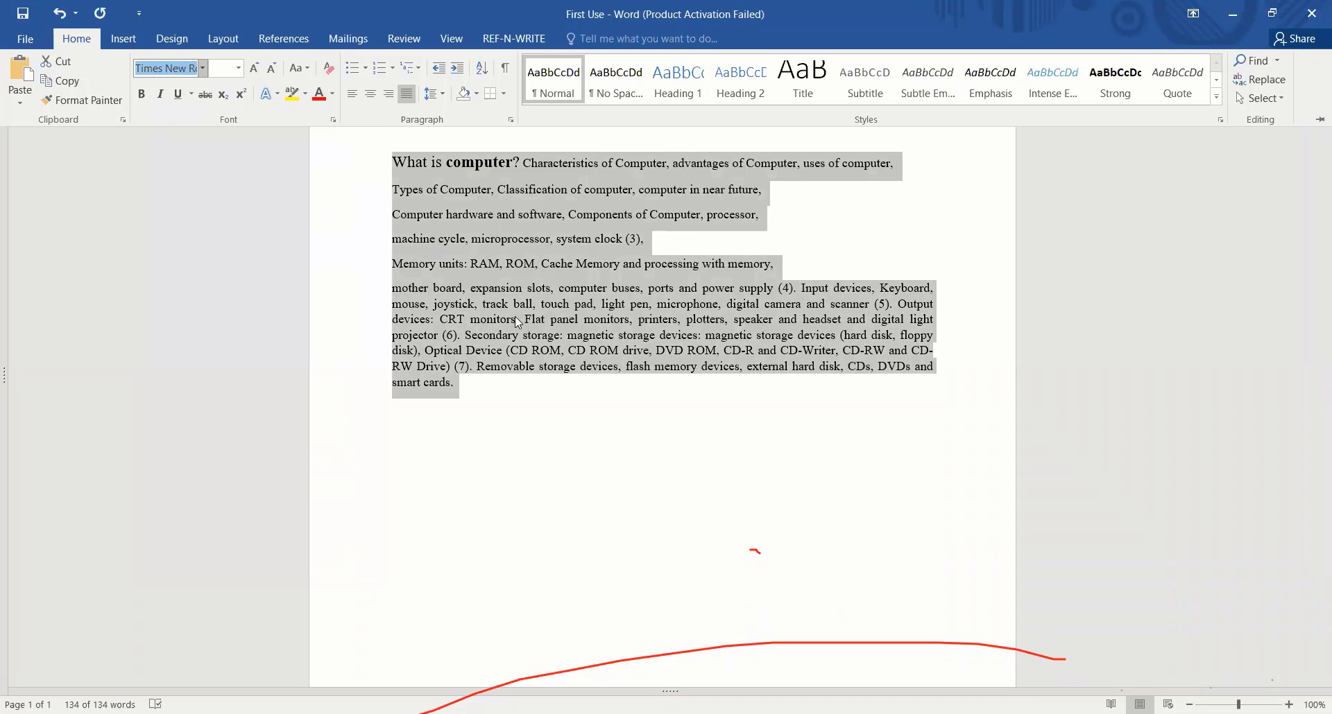
key("ctrl+F1")
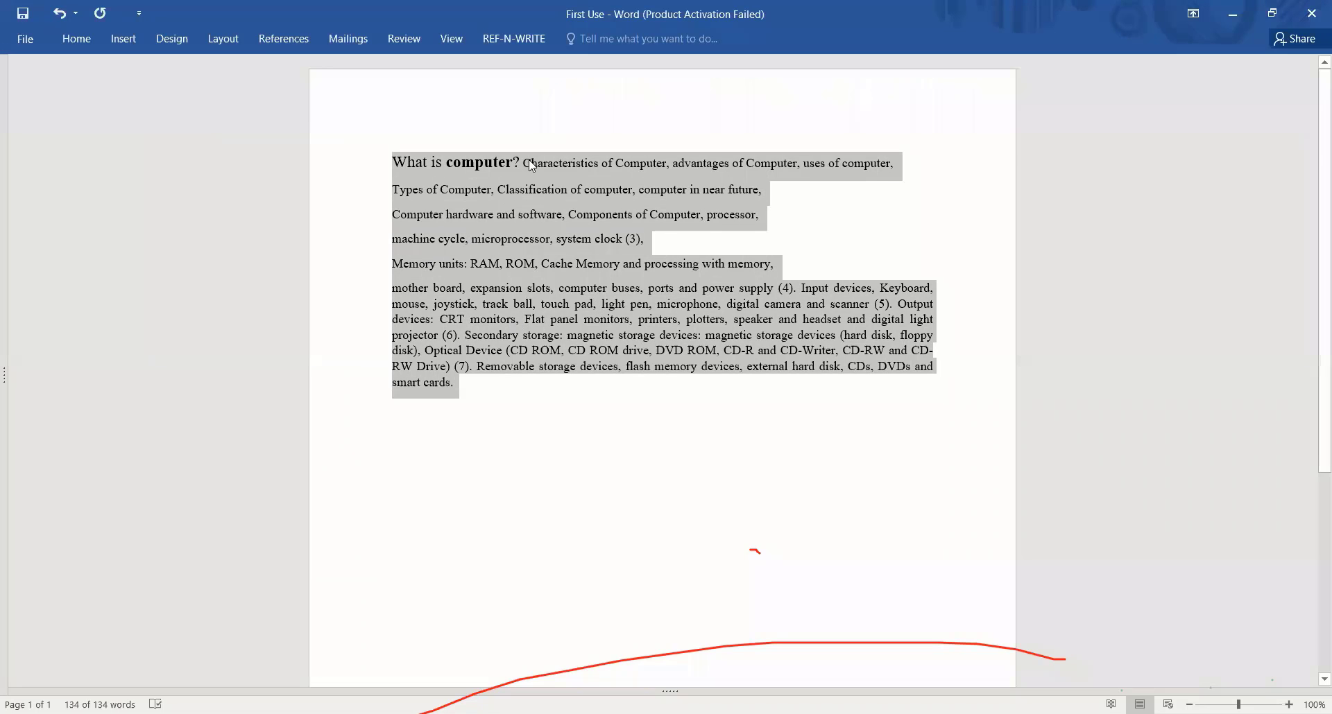
left_click_drag(523, 163, 731, 163)
Select the whole document from 'What is computer?' down and set all text to 12 pt
left_click(99, 44)
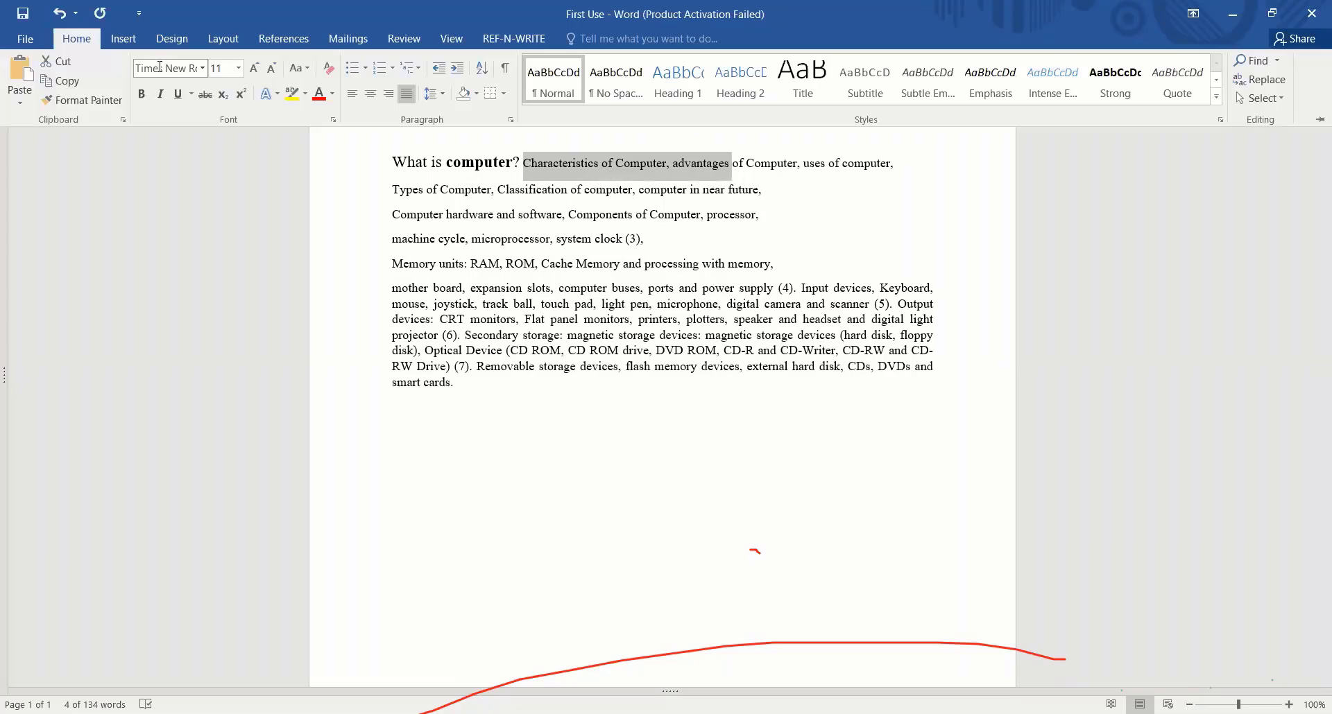
left_click(160, 67)
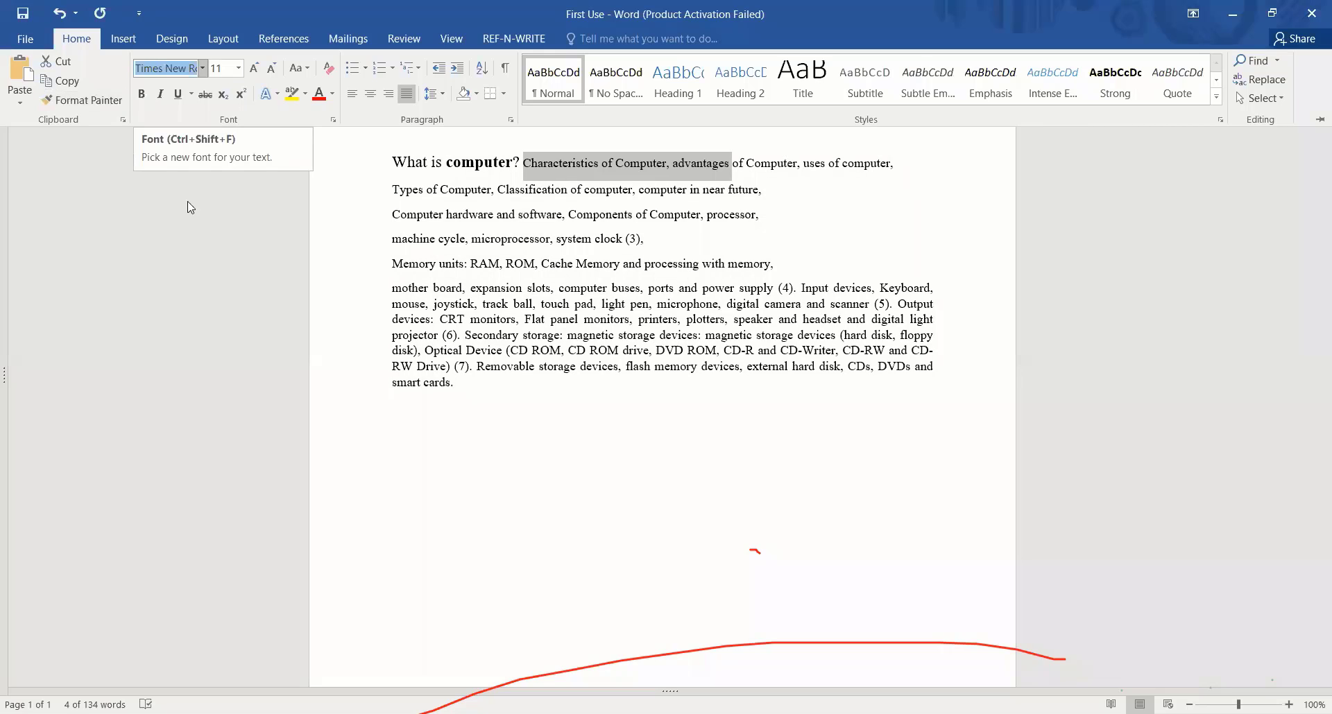
left_click(239, 68)
left_click(411, 170)
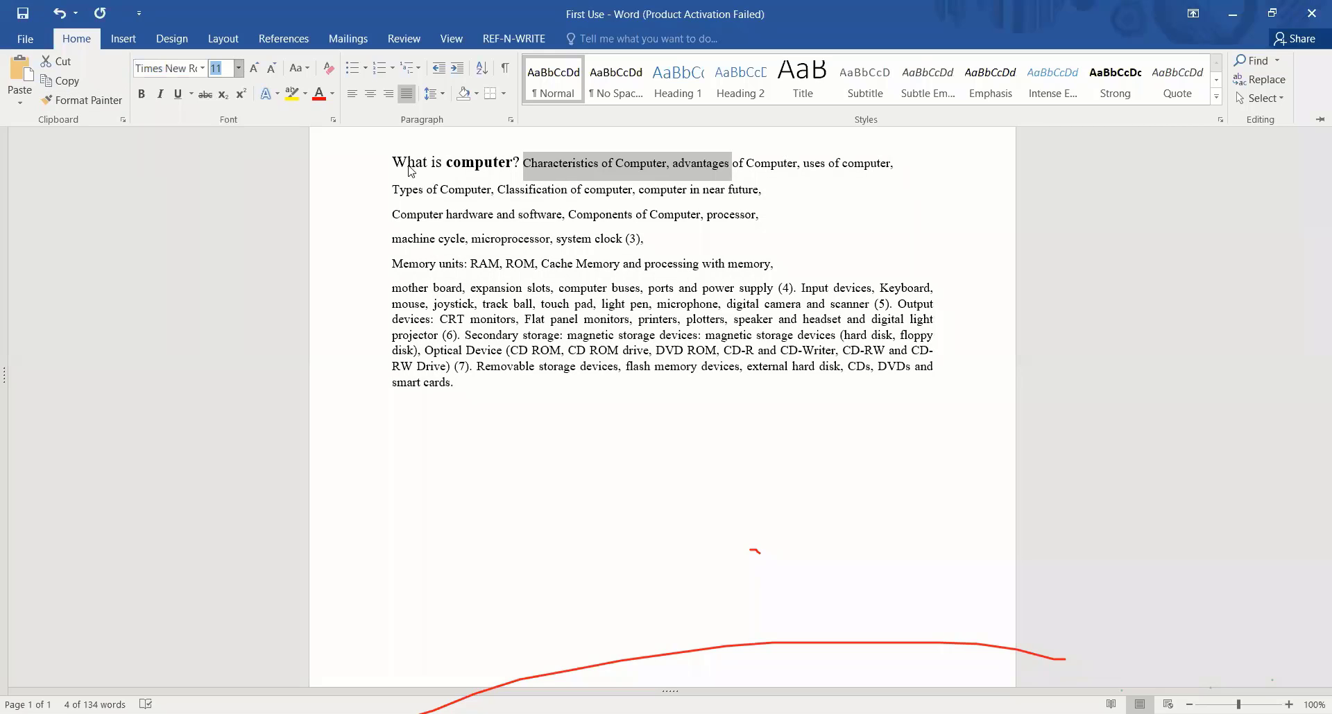
left_click_drag(394, 164, 708, 419)
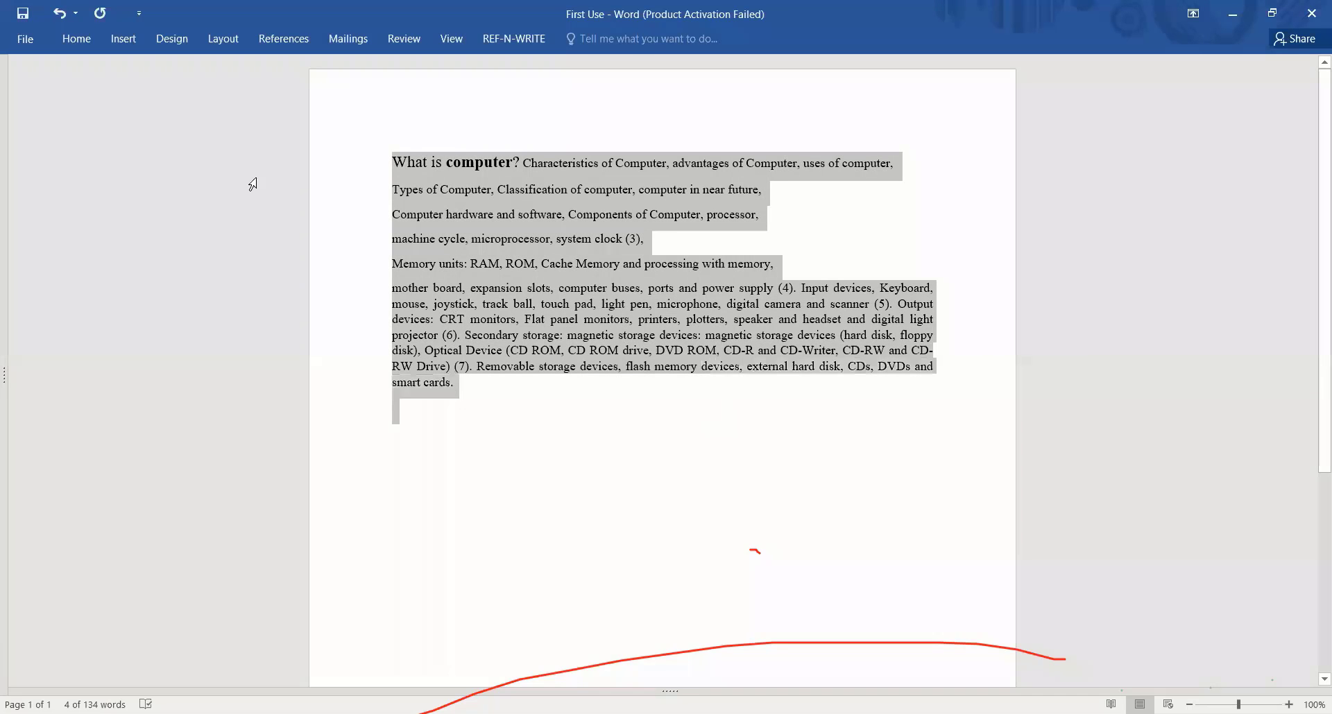
left_click(76, 39)
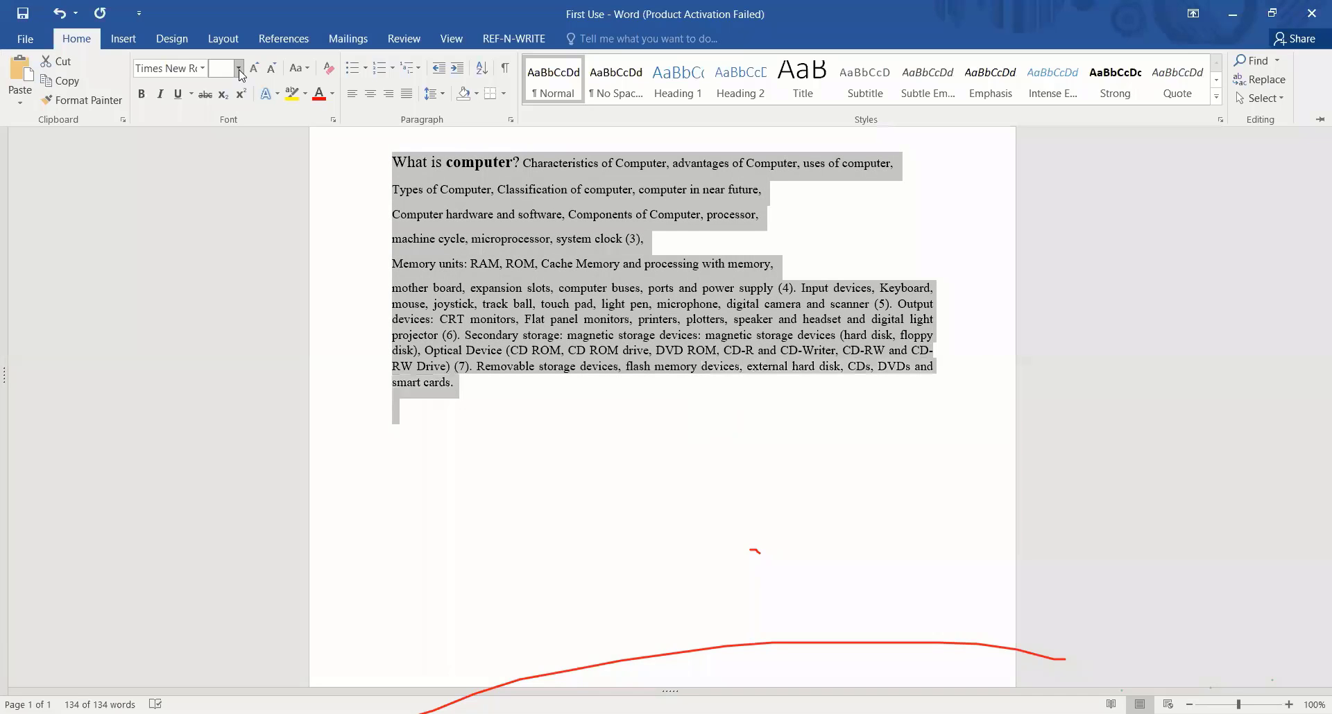
left_click(239, 67)
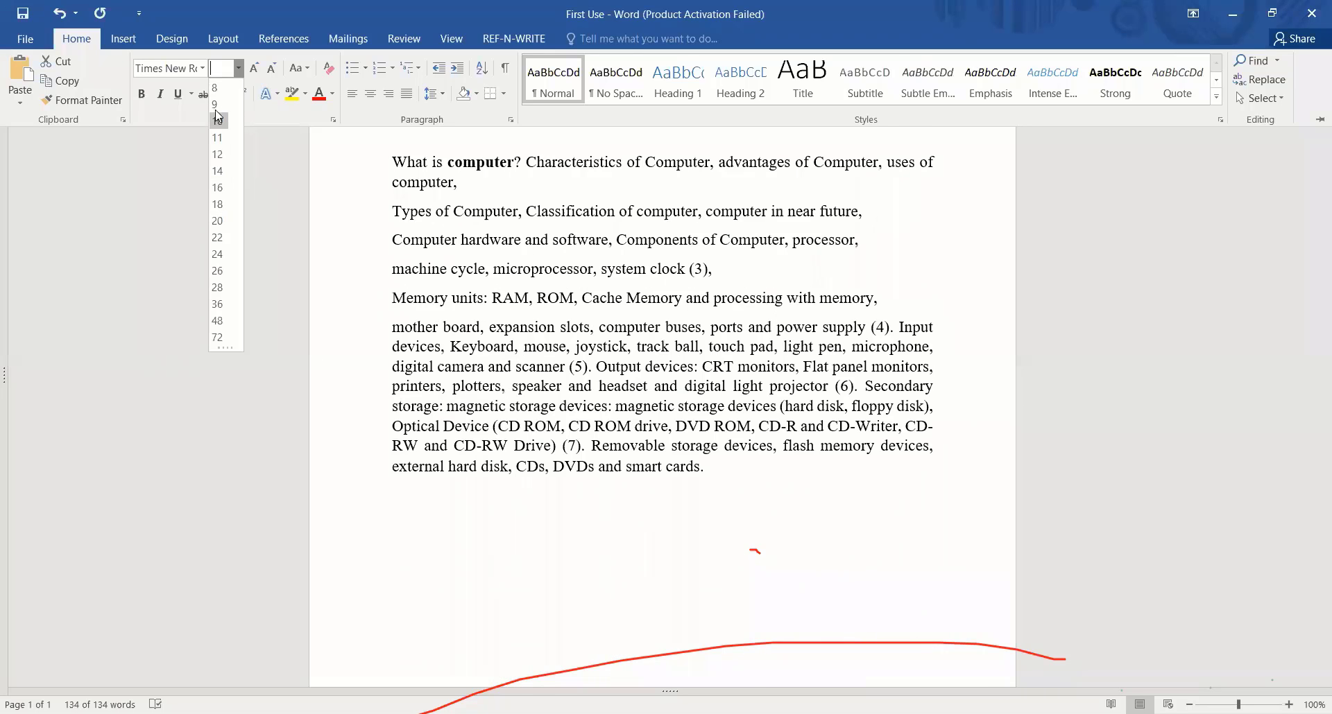
left_click(217, 154)
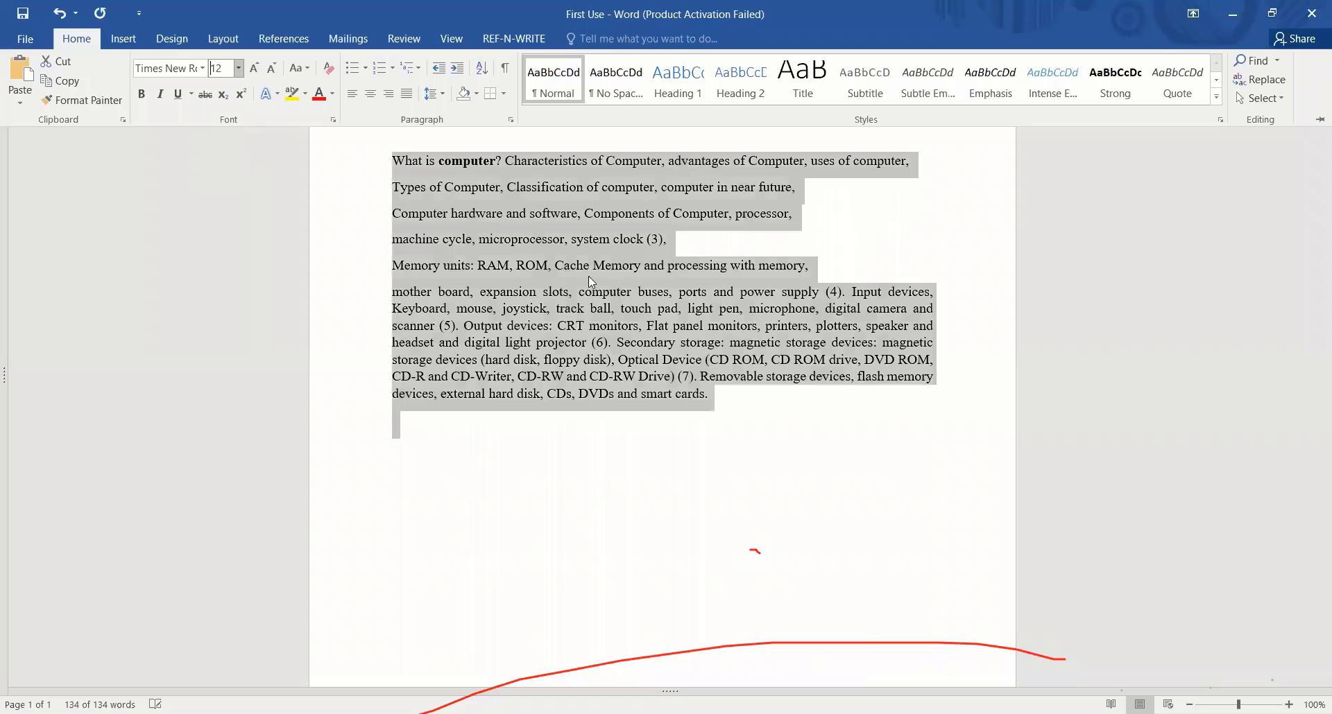
left_click(576, 243)
double_click(513, 186)
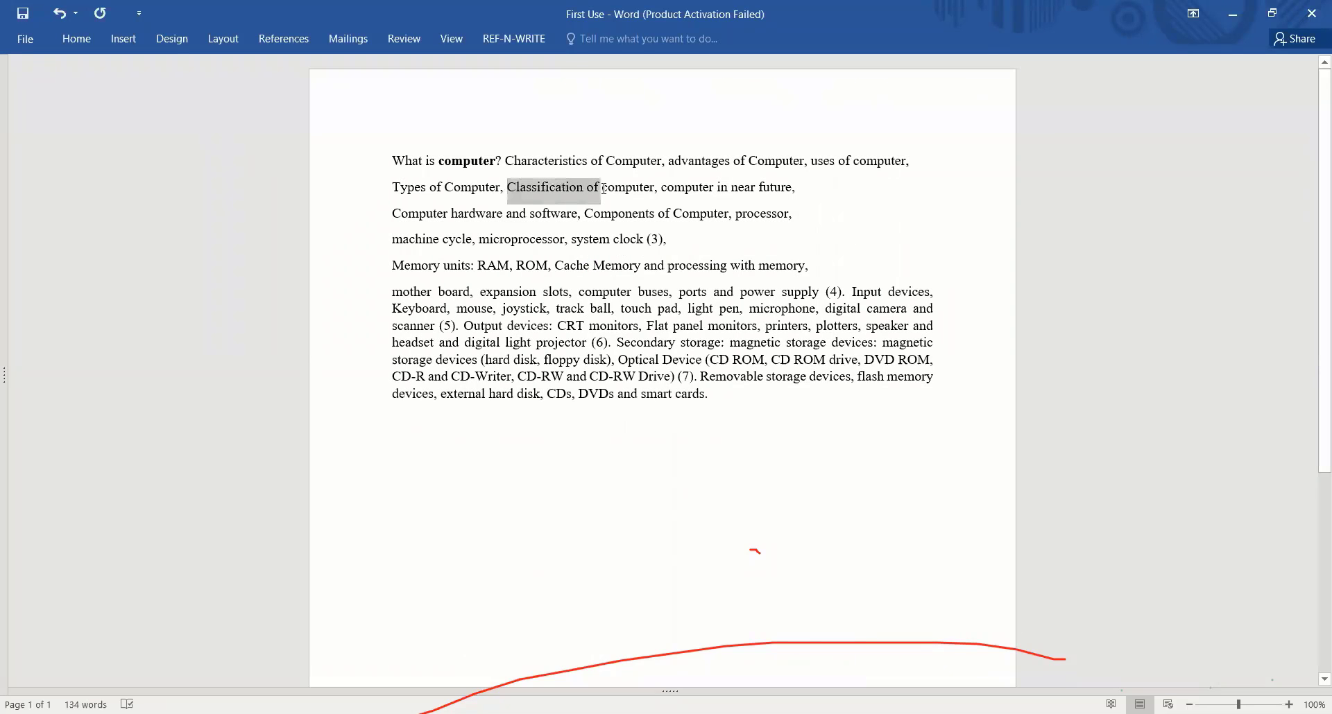
left_click(80, 36)
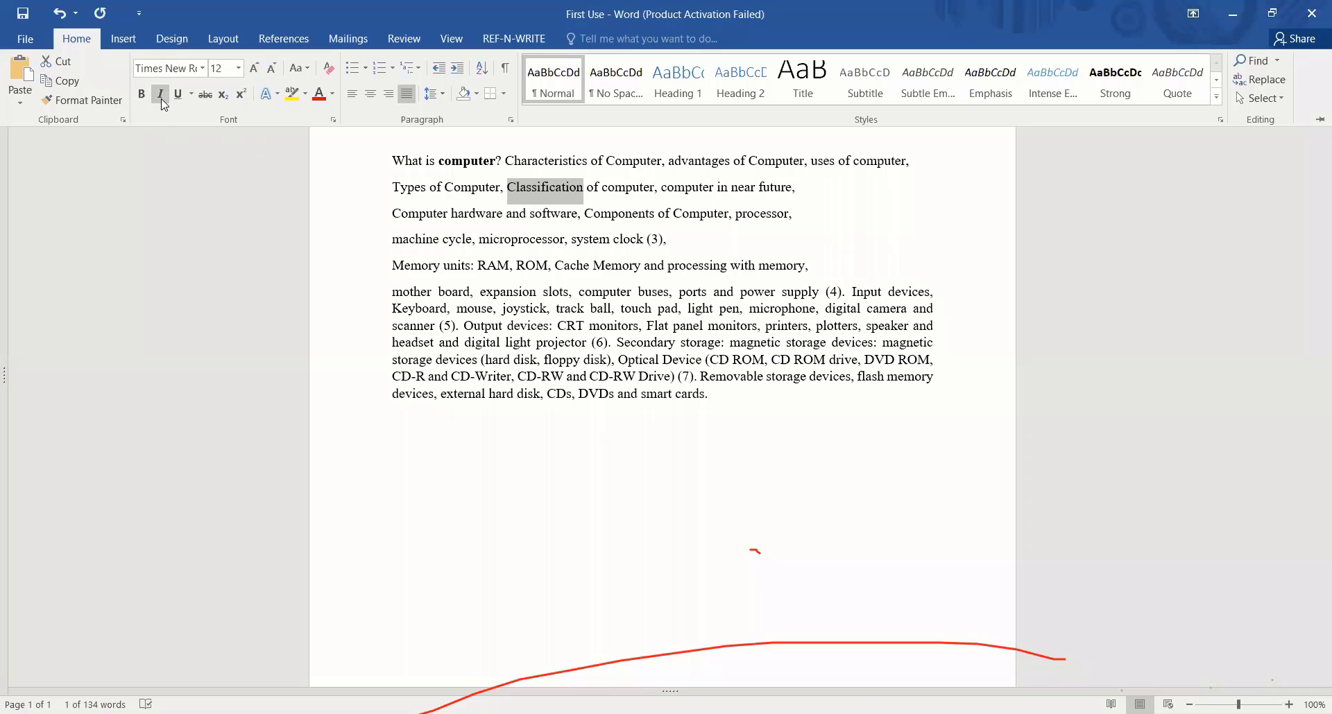
key("ctrl+F1")
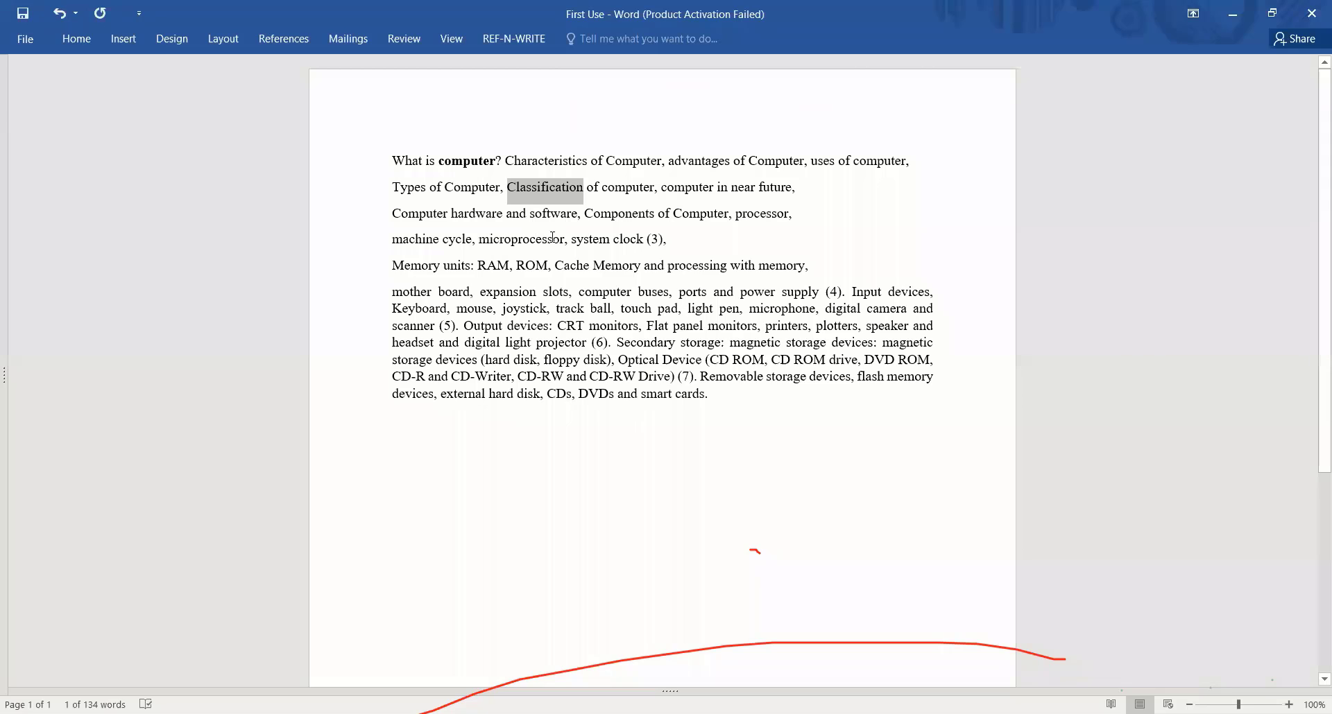
left_click(552, 238)
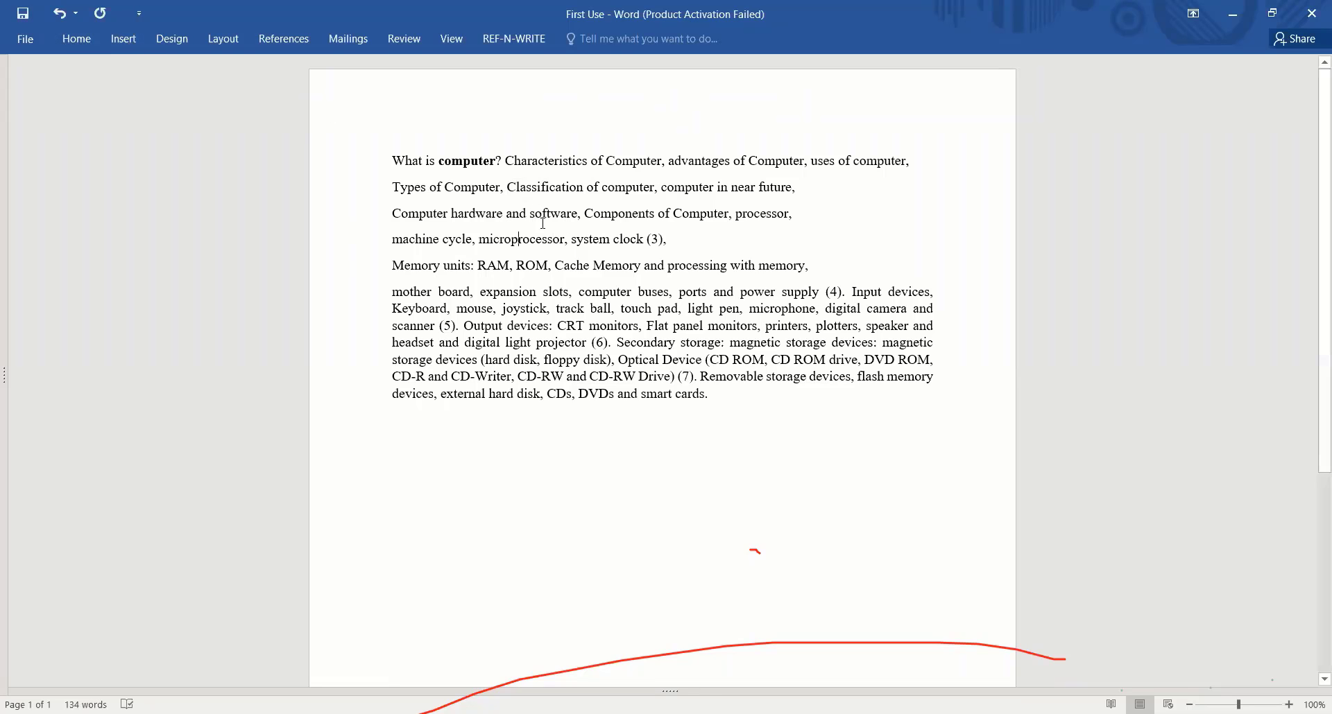
Italicize the word 'software' in 'Computer hardware and software'
double_click(549, 212)
left_click(569, 239)
left_click_drag(530, 213, 578, 214)
left_click(82, 39)
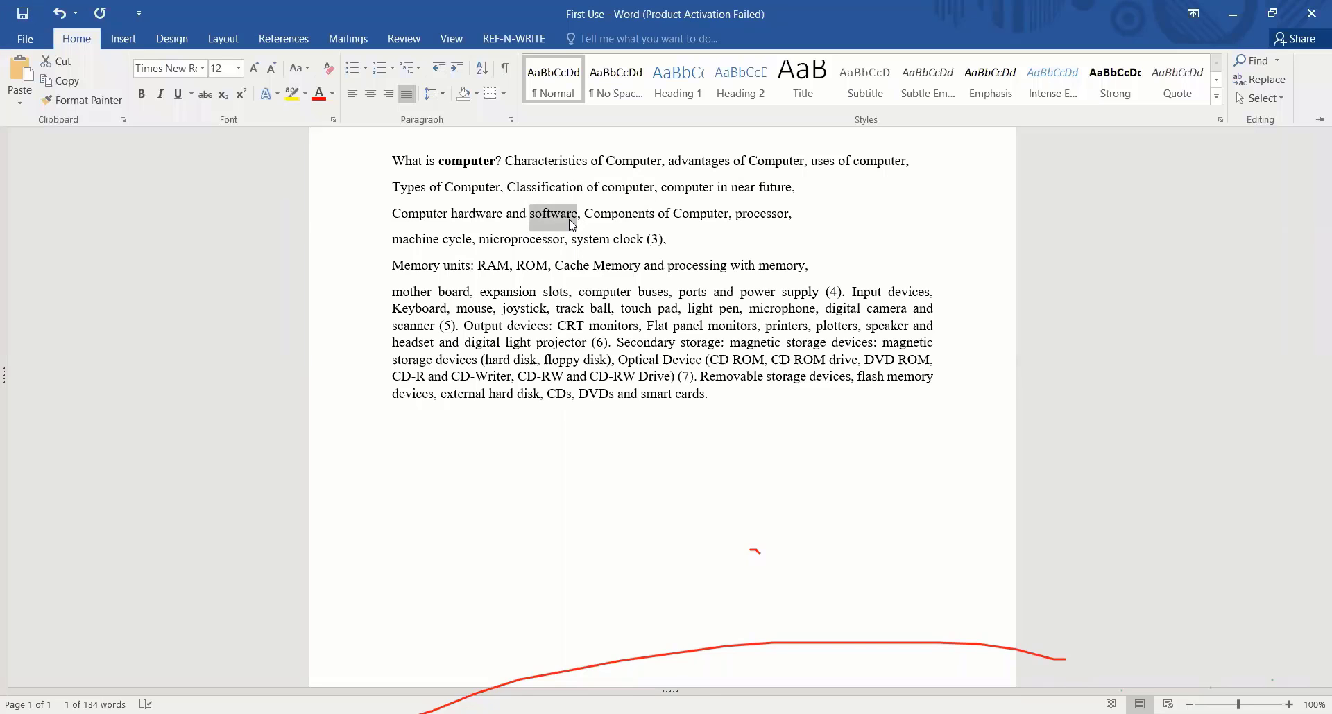
left_click(161, 95)
left_click(593, 214)
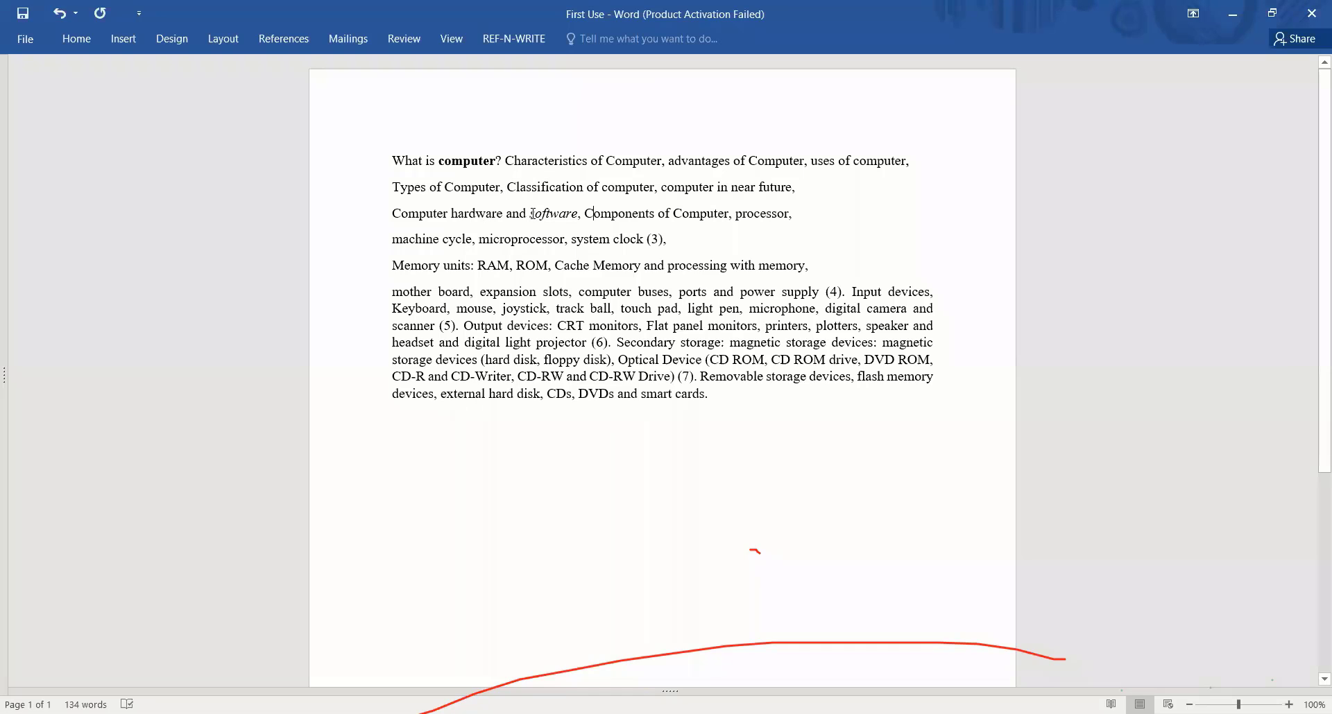
left_click_drag(532, 213, 579, 215)
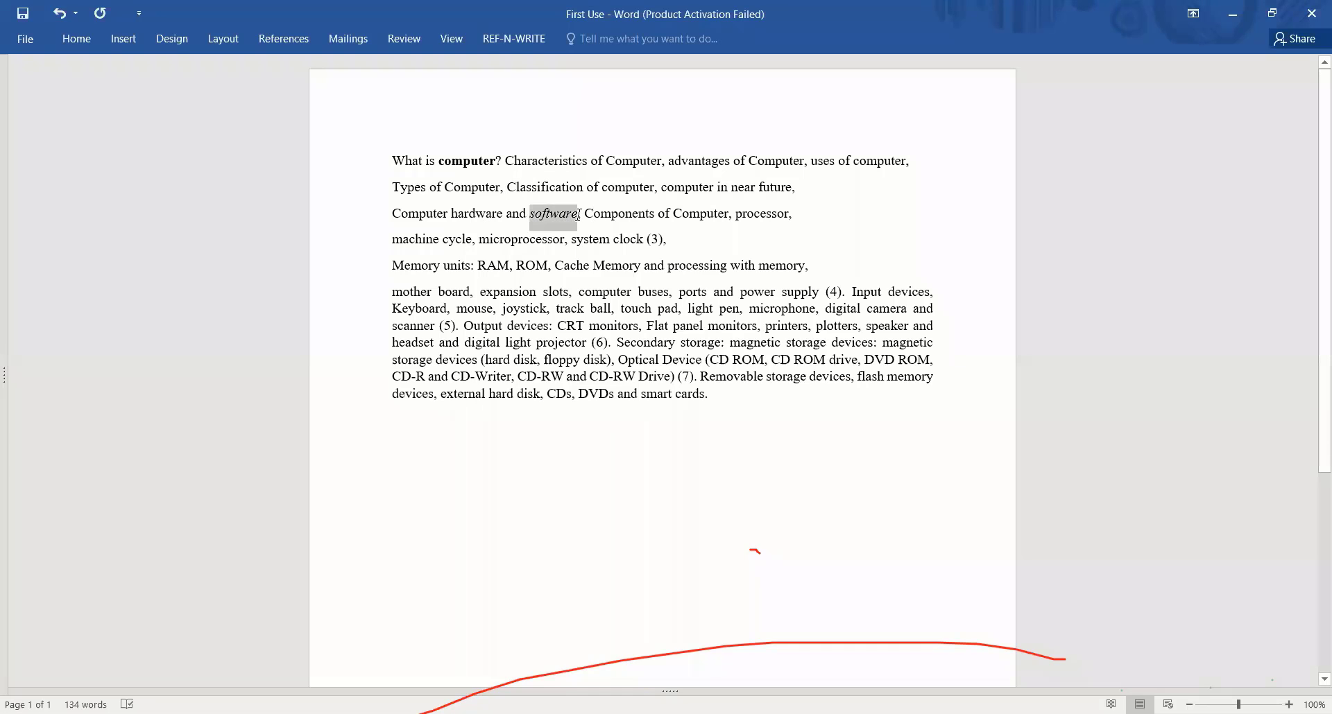
left_click(77, 41)
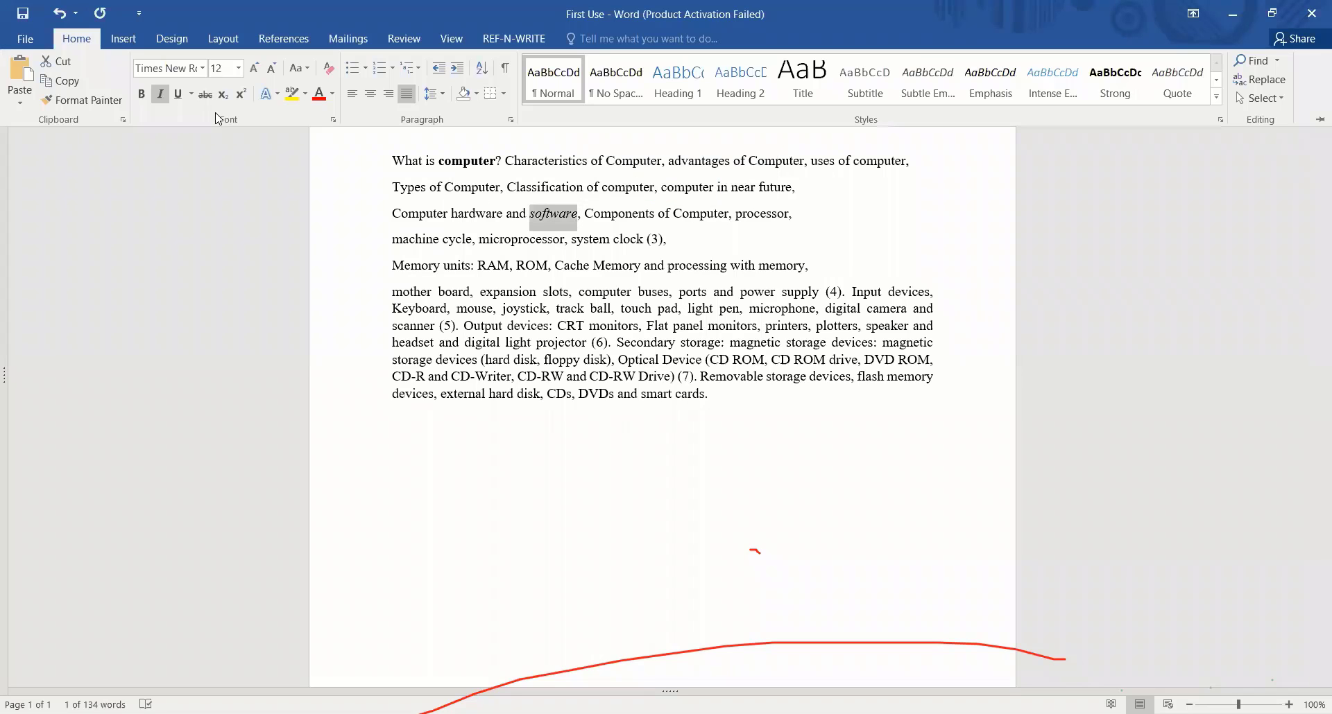
left_click(529, 260)
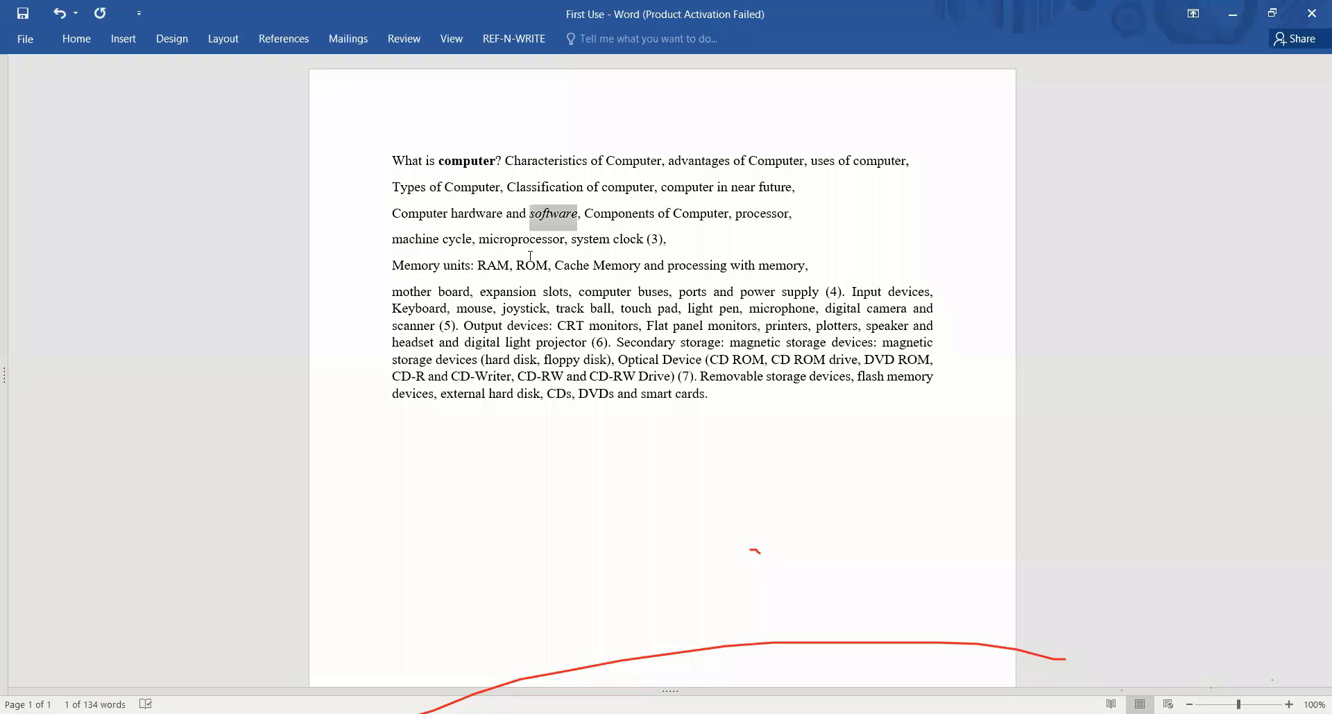
left_click(645, 213)
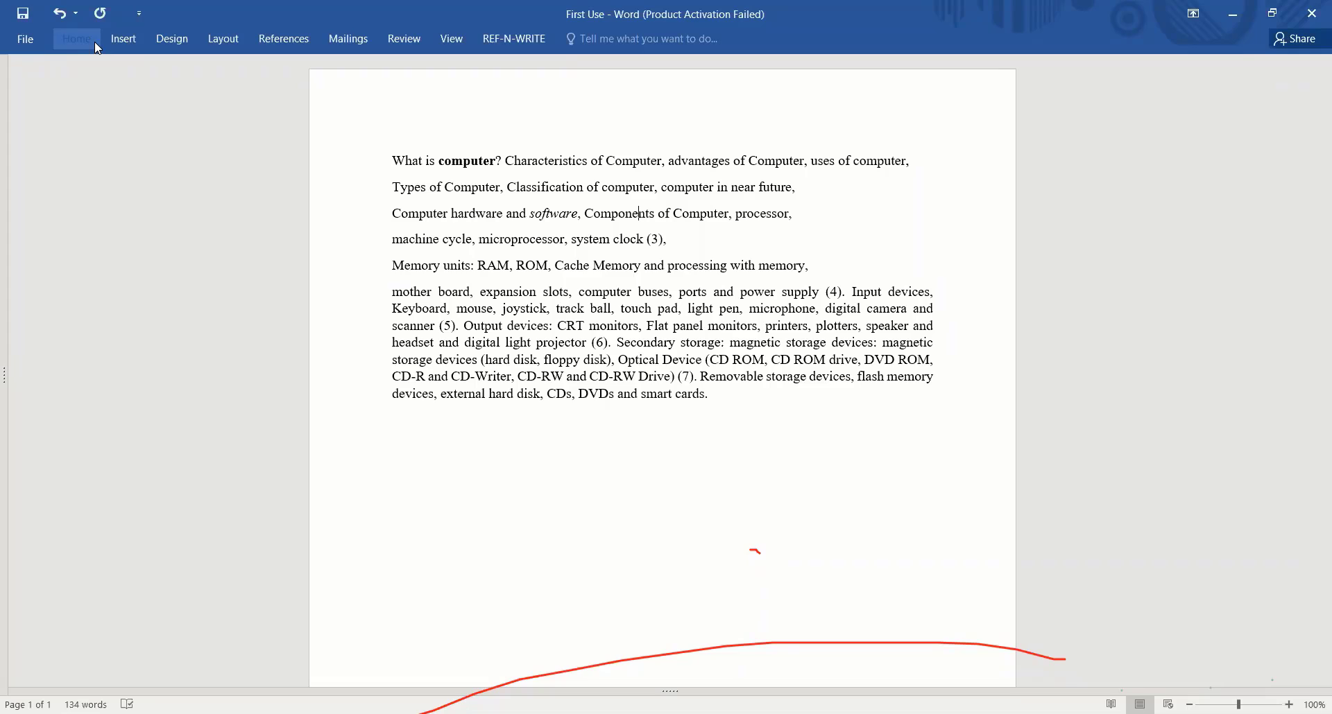
left_click(97, 46)
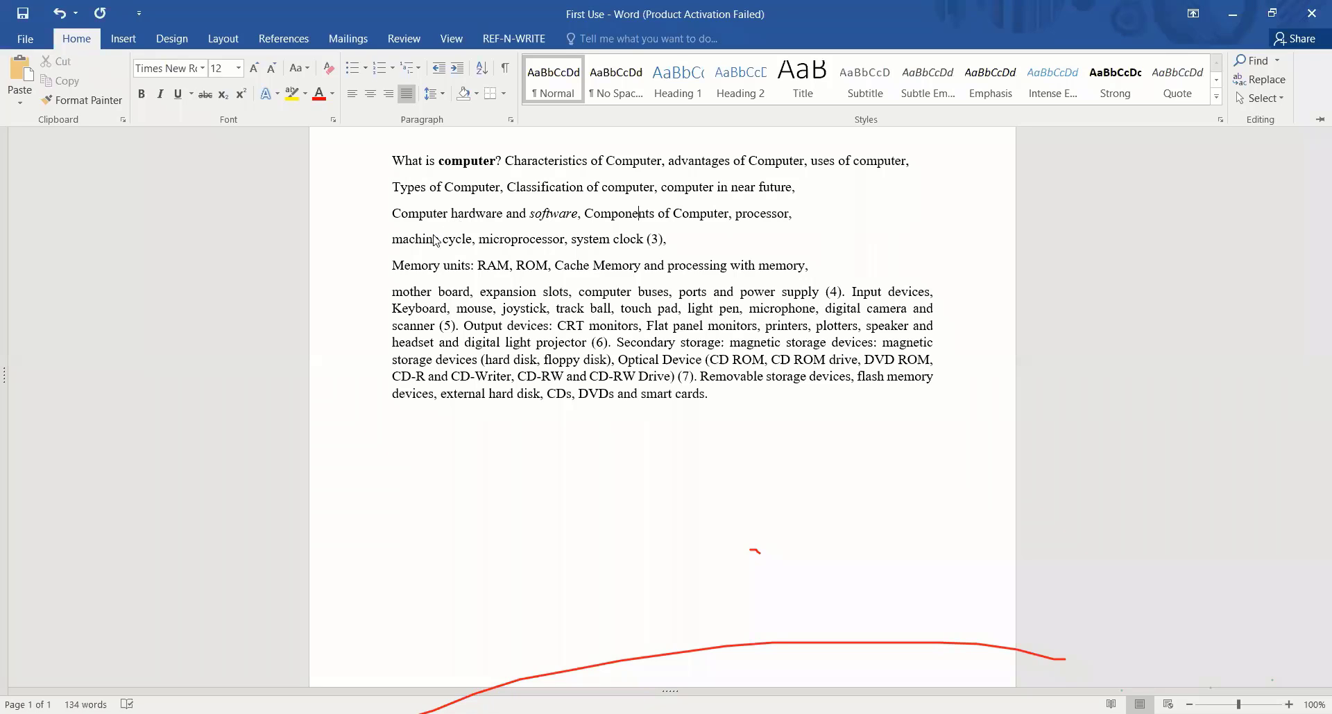
key("ctrl+F1")
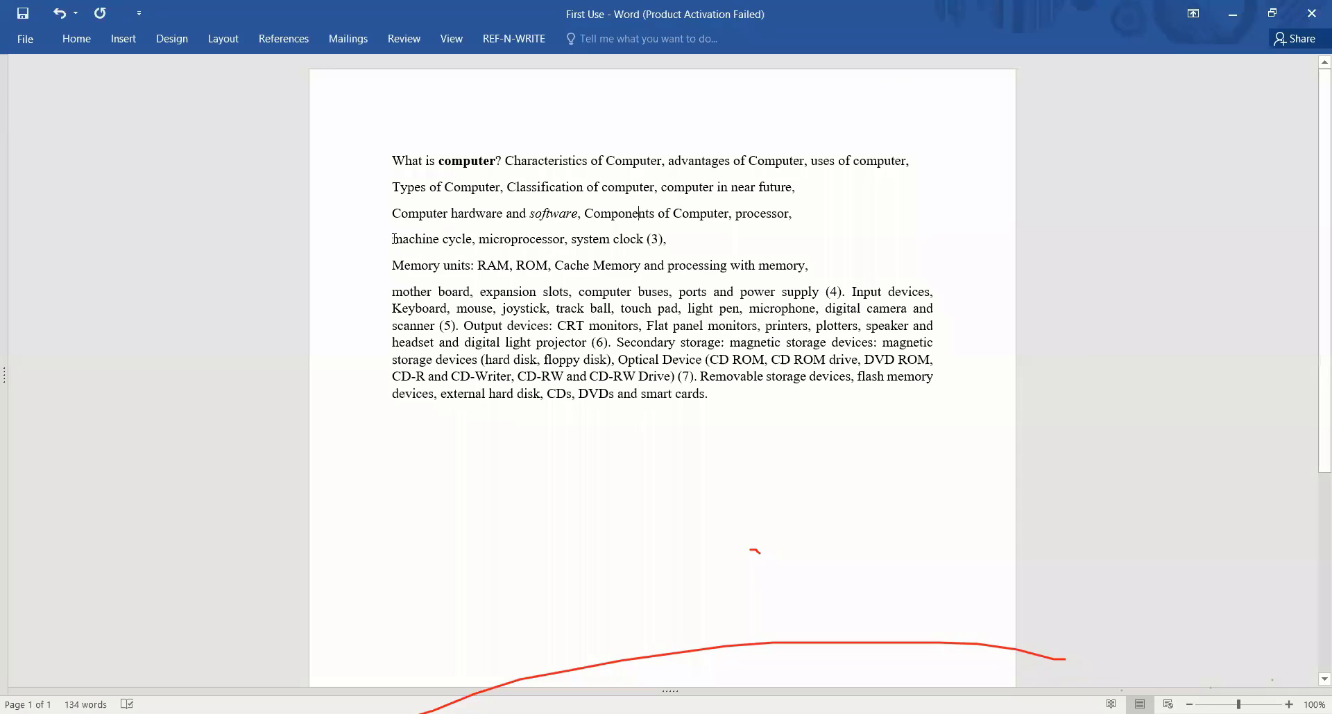
Make the 'machine cycle, microprocessor, system clock (3),' line underlined, italic and bold
left_click_drag(393, 239, 674, 235)
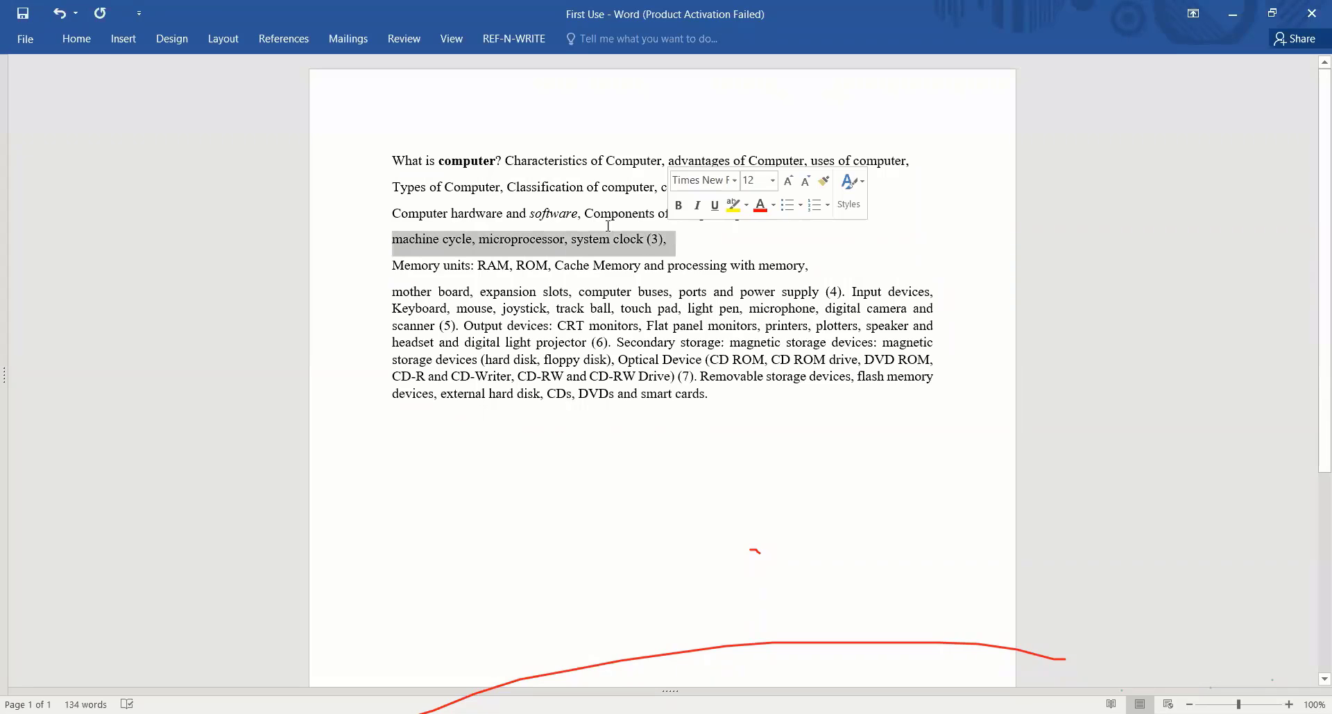
left_click(81, 41)
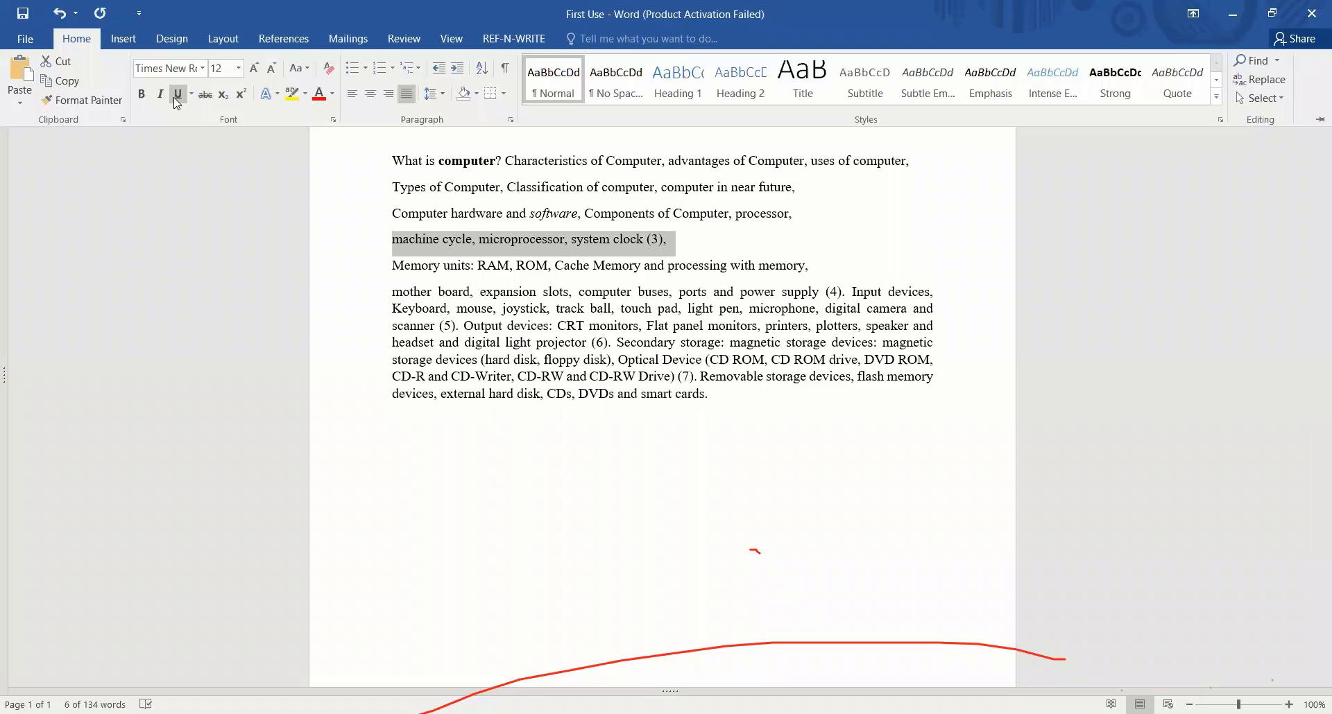
left_click(176, 94)
left_click(82, 100)
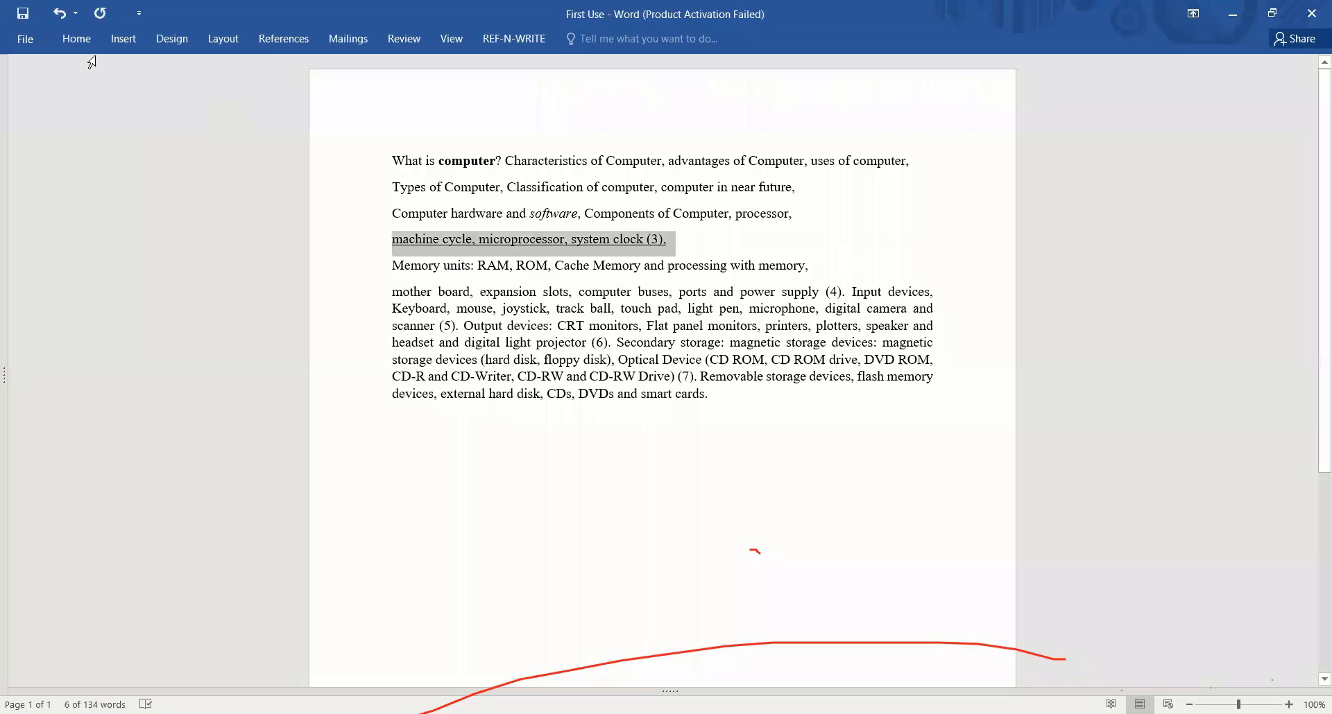
left_click(86, 41)
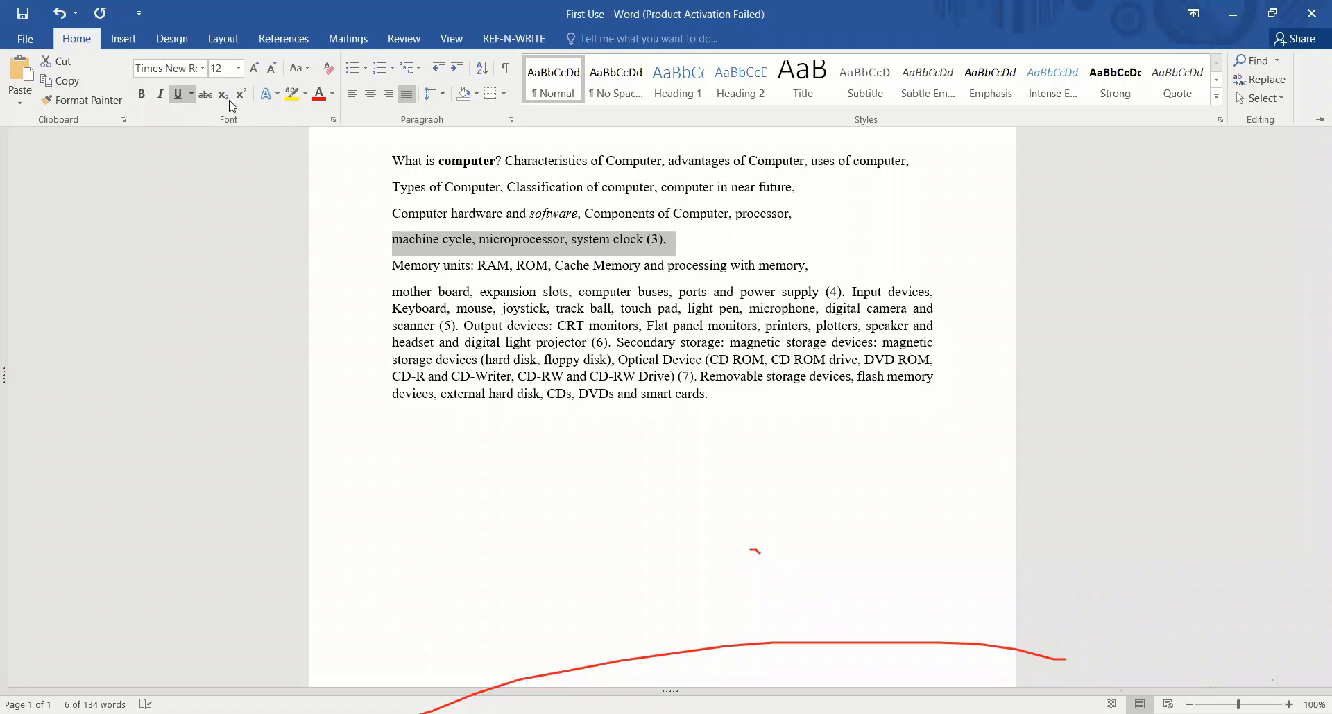
left_click(160, 94)
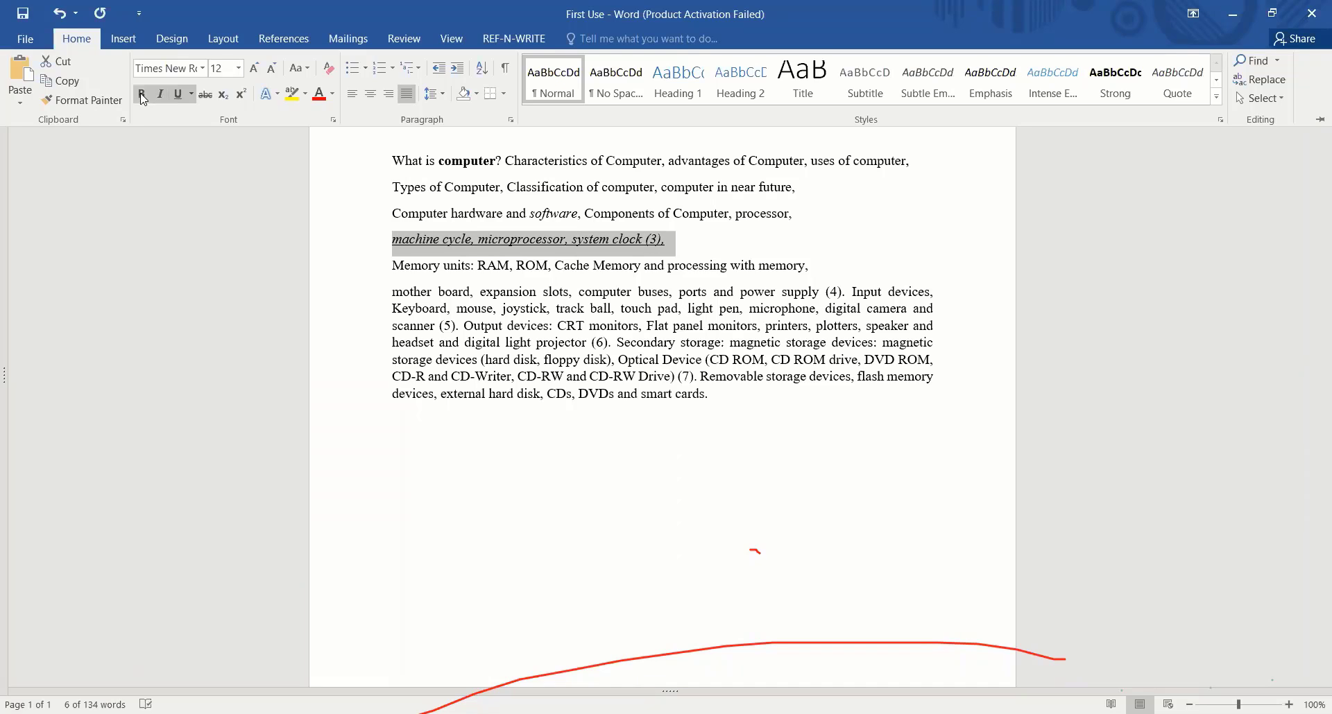
left_click(141, 98)
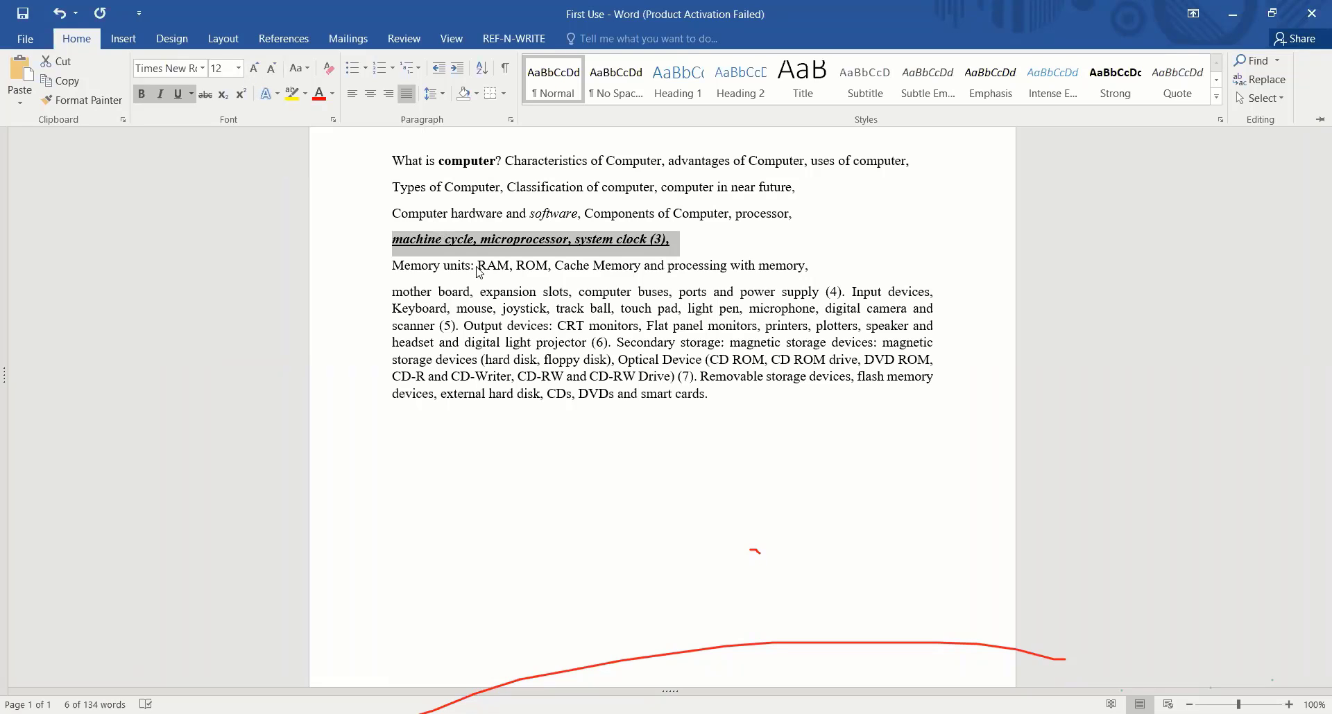
Enlarge the machine cycle line step by step from 12 to 18 pt
left_click(238, 70)
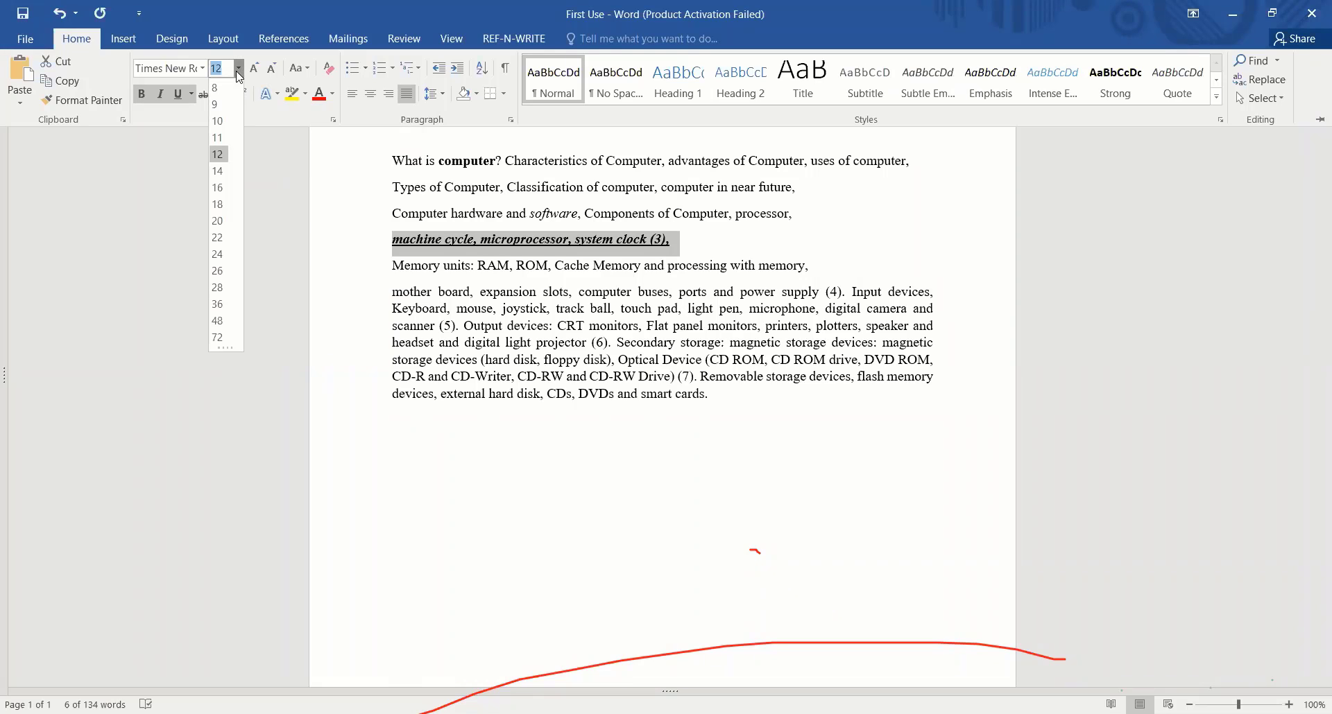
left_click(255, 68)
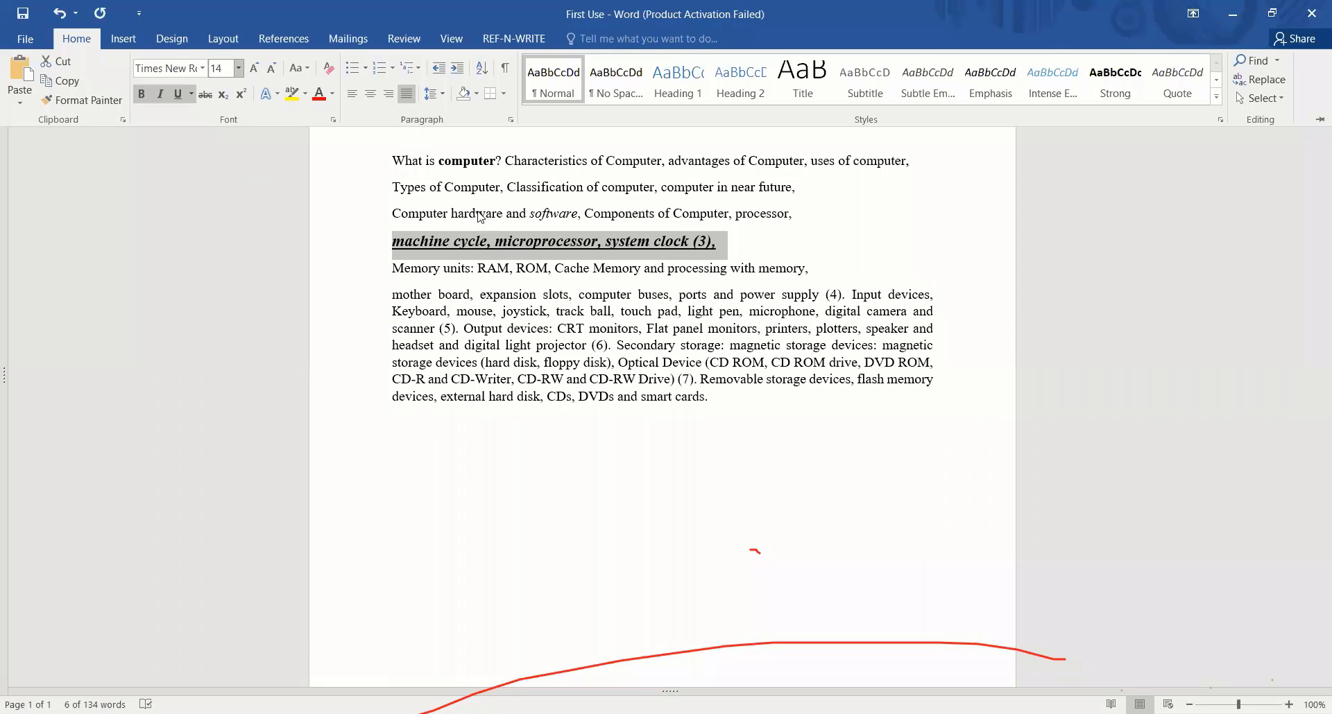
left_click(254, 68)
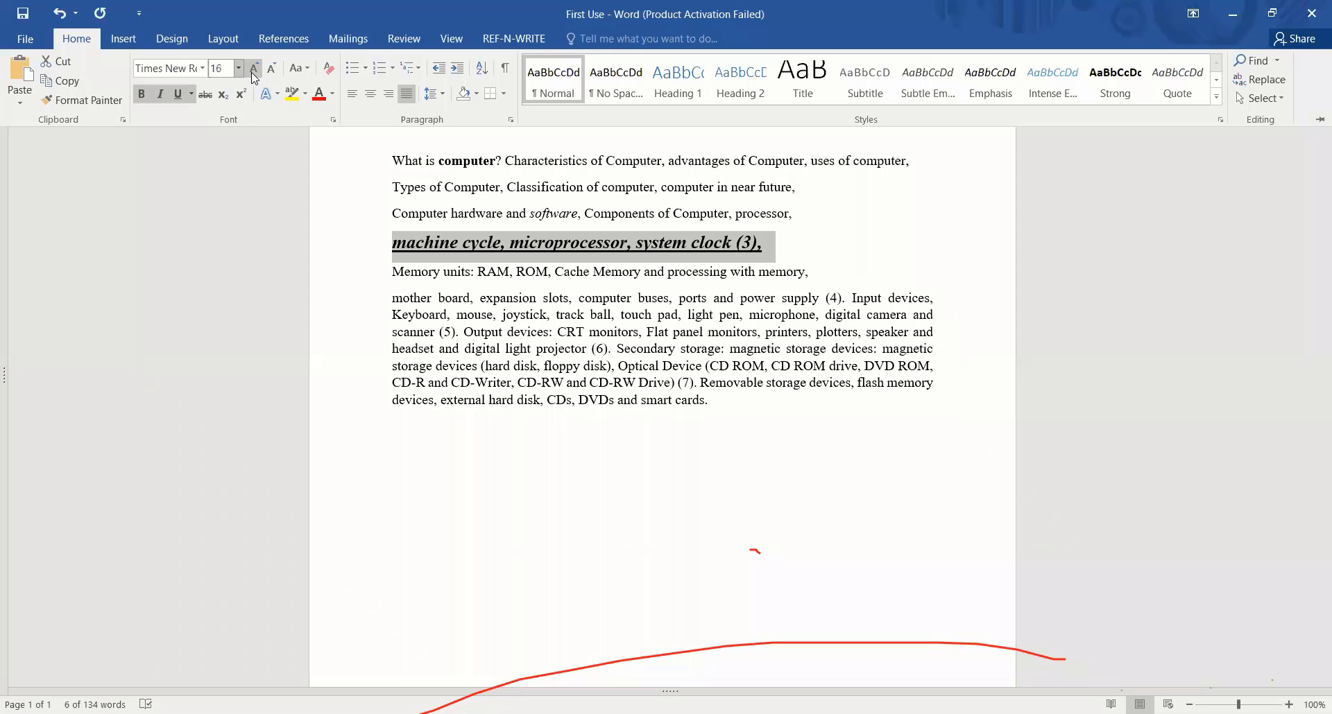
left_click(254, 68)
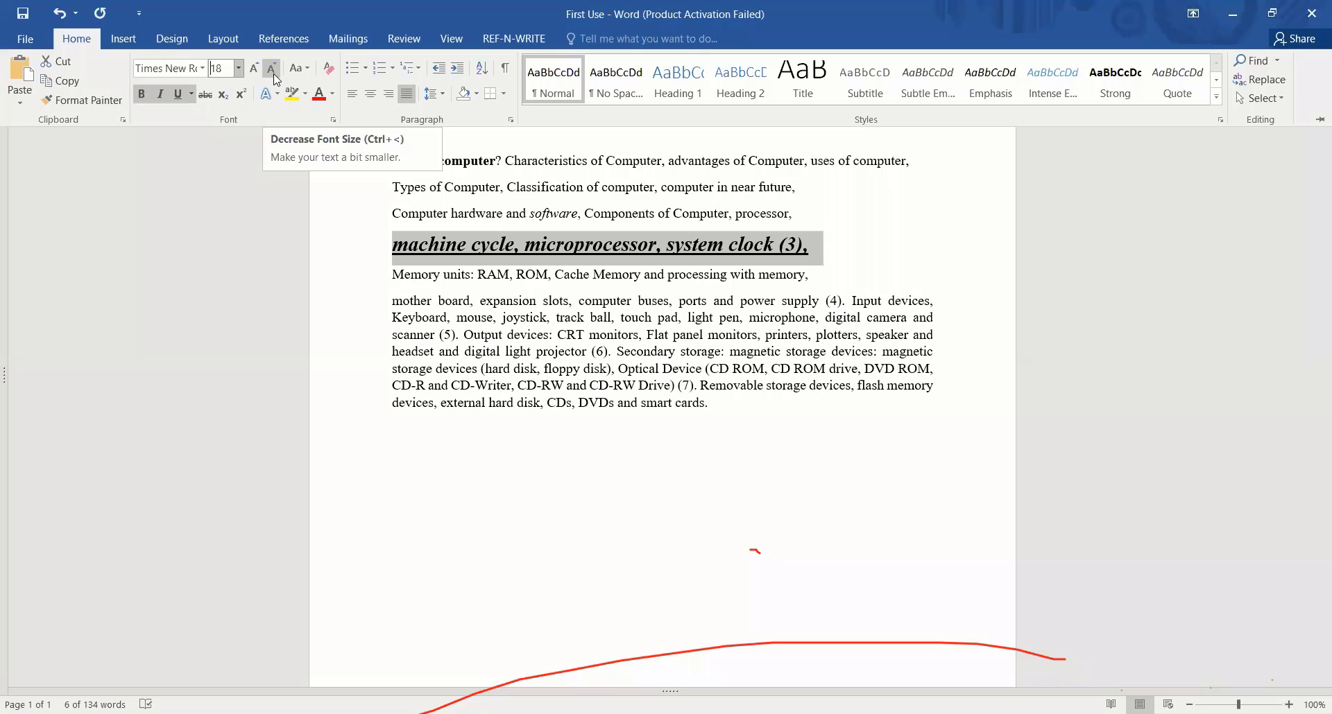
Shrink the machine cycle line back down from 18 to 12 pt using Decrease Font Size
left_click(274, 78)
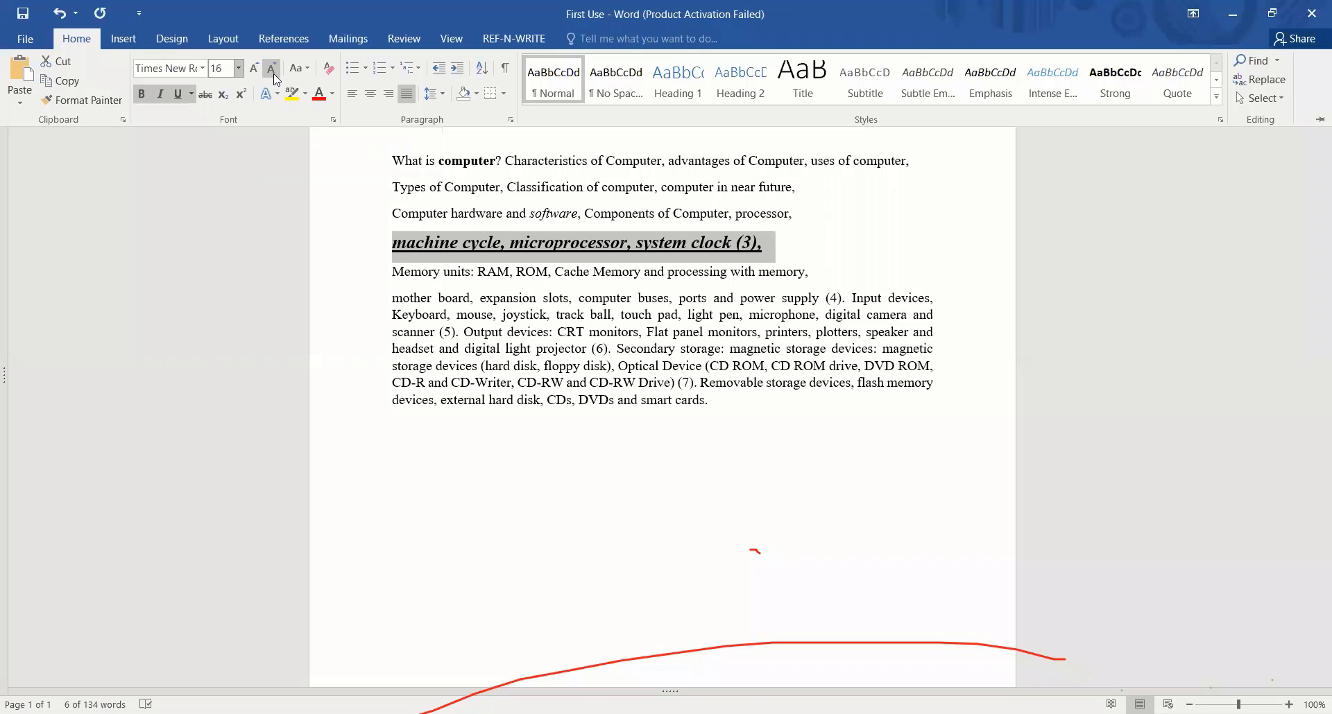
left_click(274, 79)
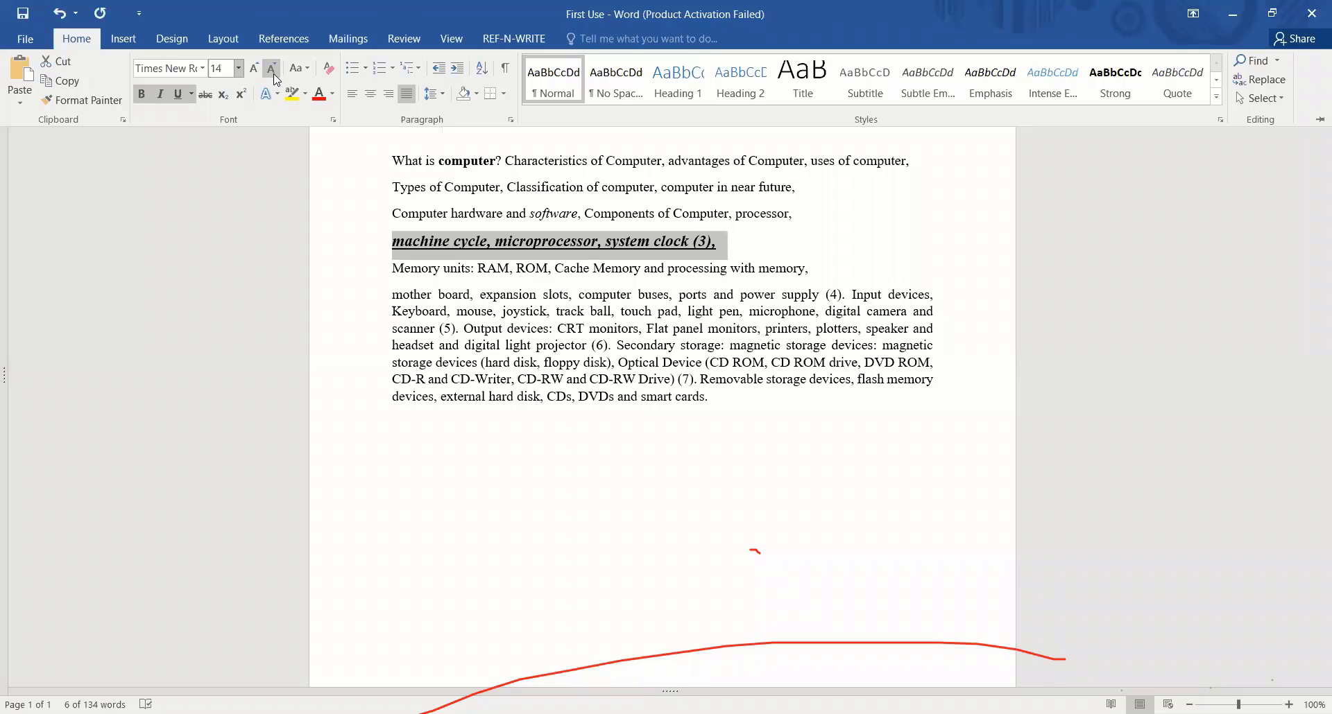
left_click(274, 79)
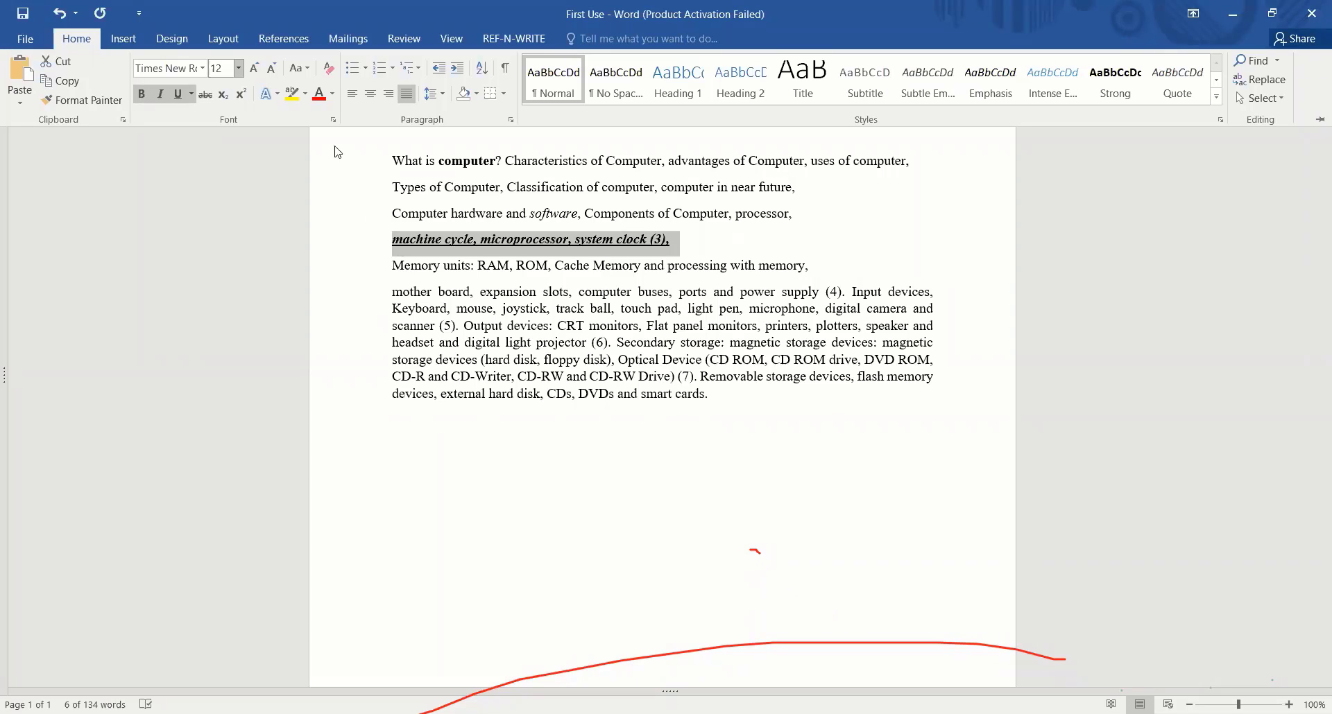
Change the machine cycle line to Capitalize Each Word, then UPPERCASE, and finally lowercase
left_click(308, 68)
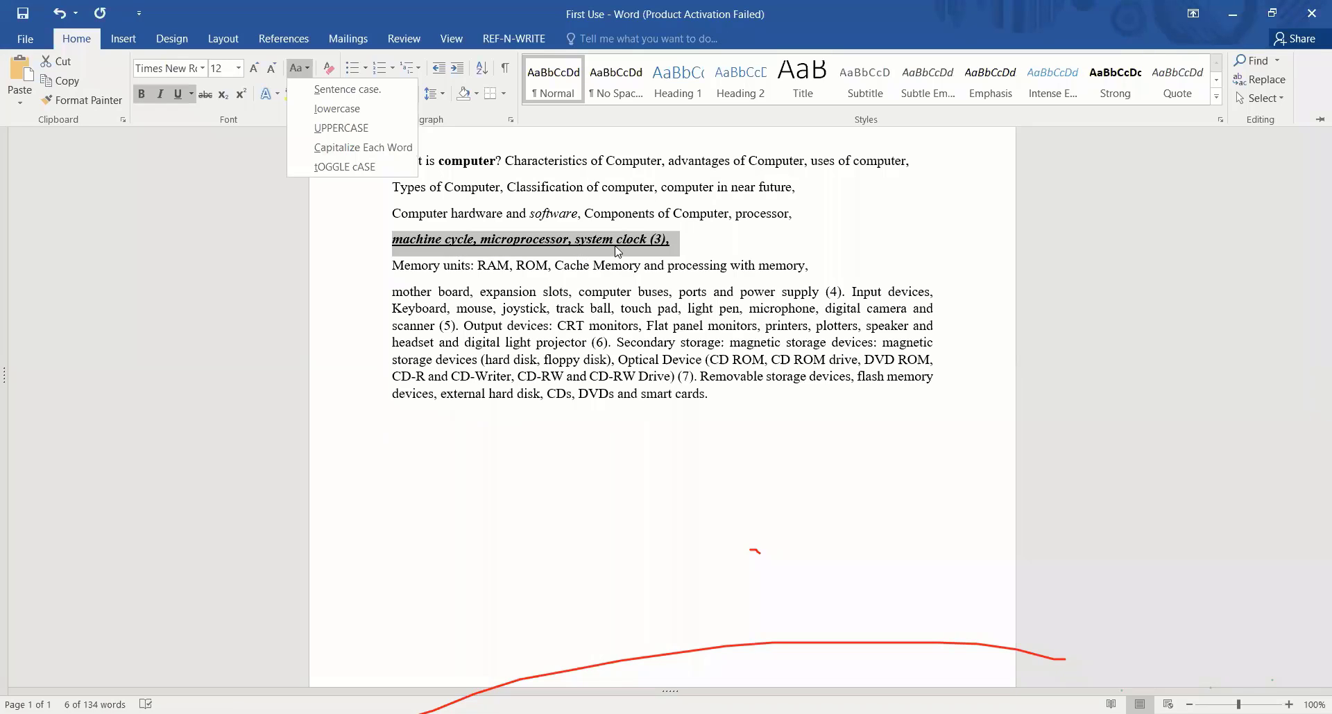
left_click(379, 149)
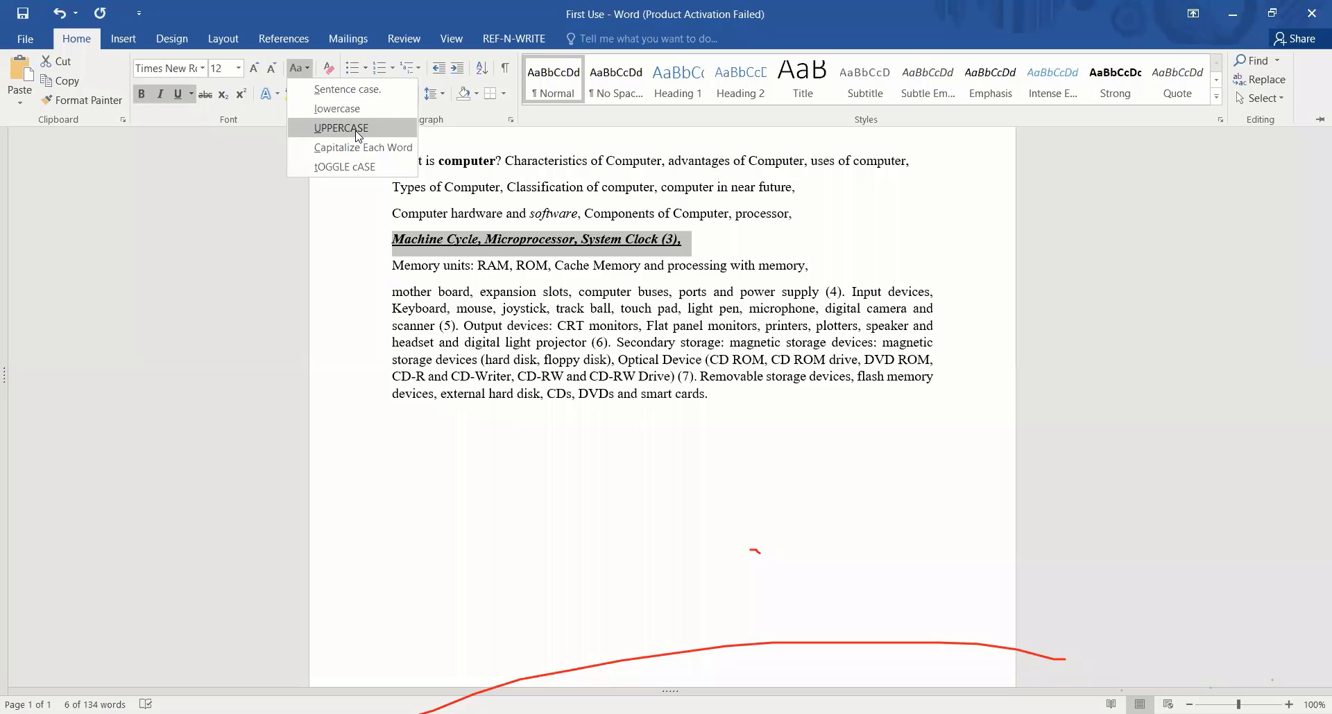
left_click(357, 131)
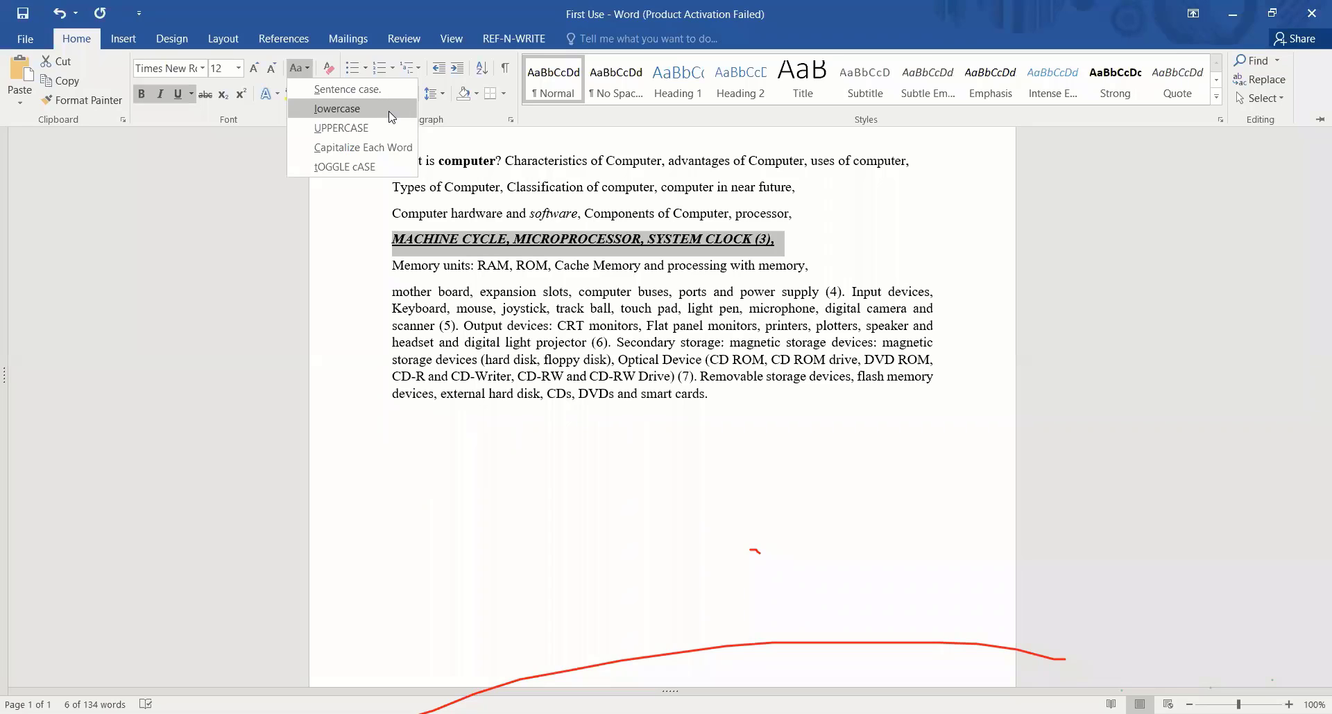
left_click(381, 110)
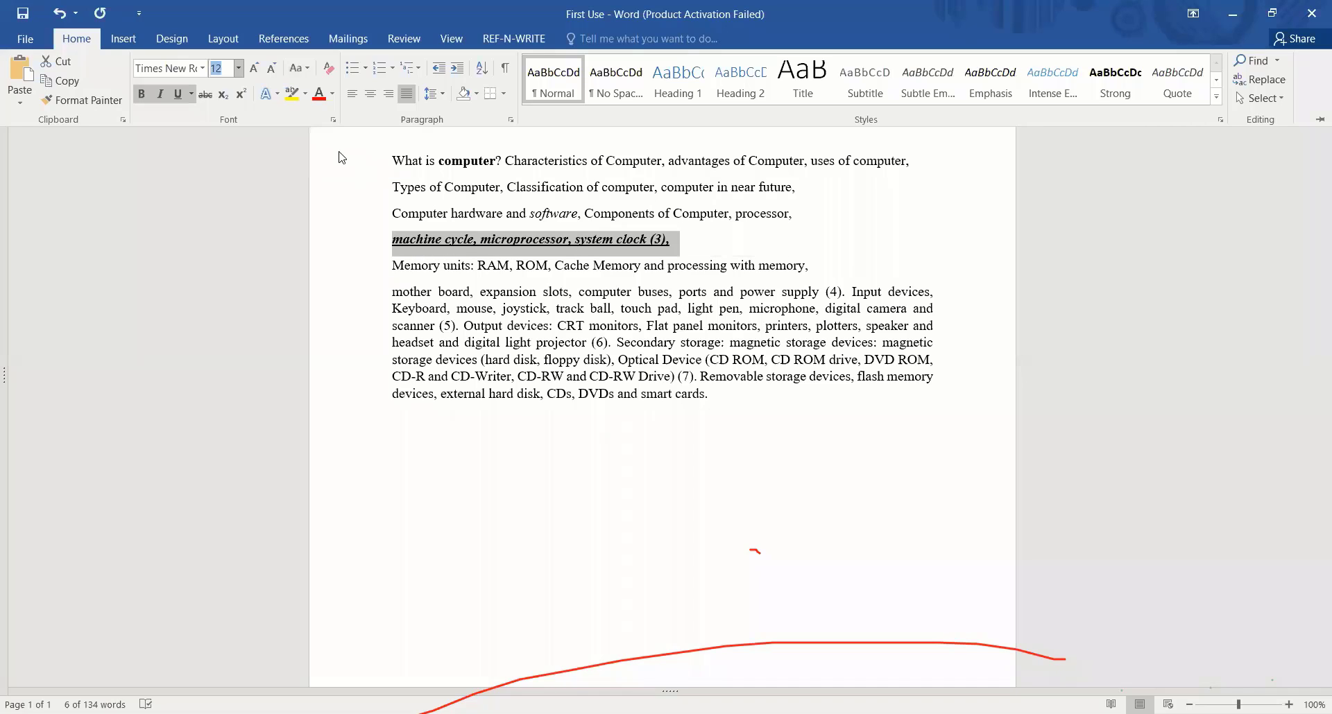
Switch the machine cycle line through sentence case, lowercase and UPPERCASE, ending in sentence case
left_click(309, 69)
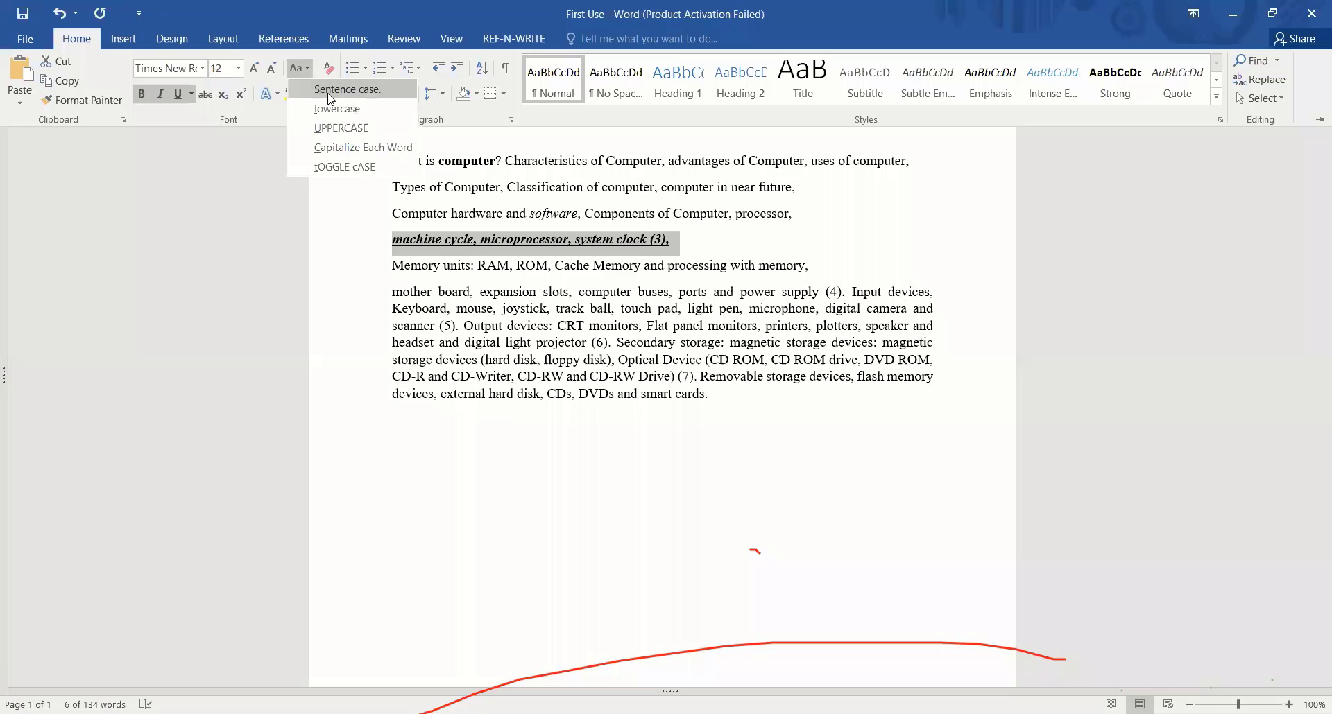
left_click(330, 97)
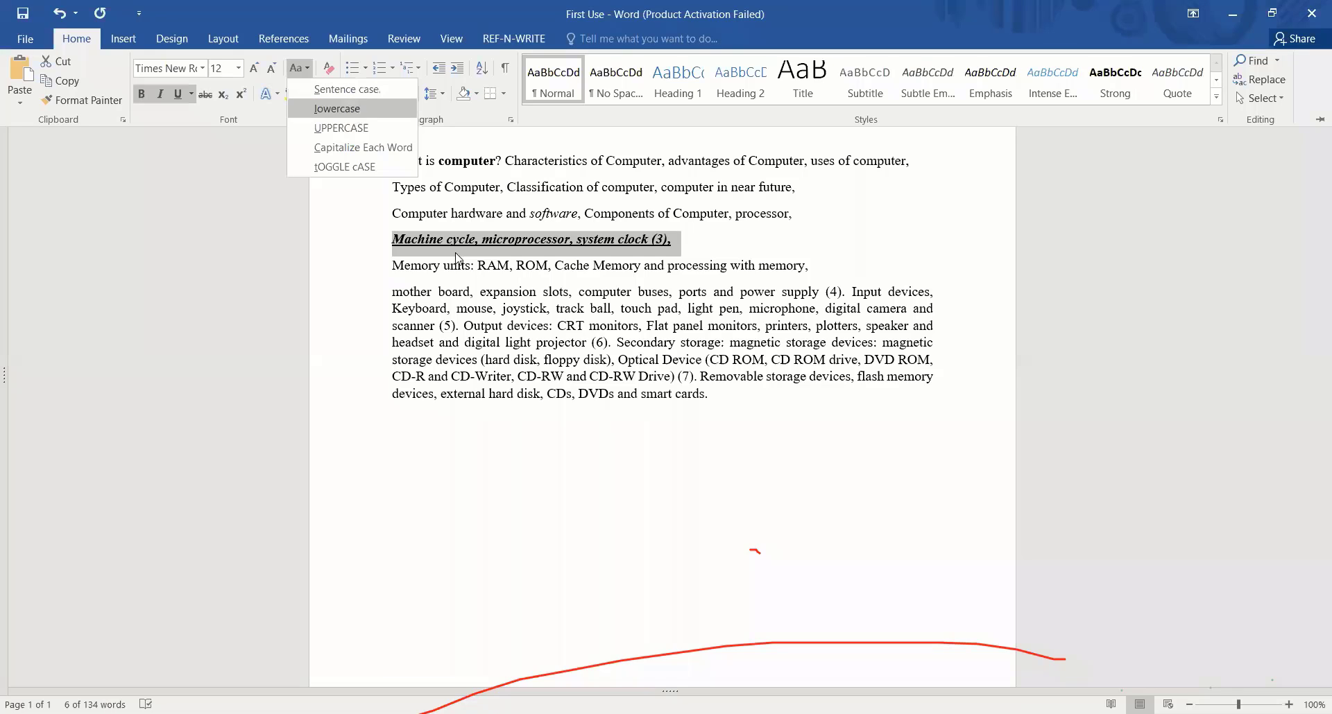
left_click(358, 116)
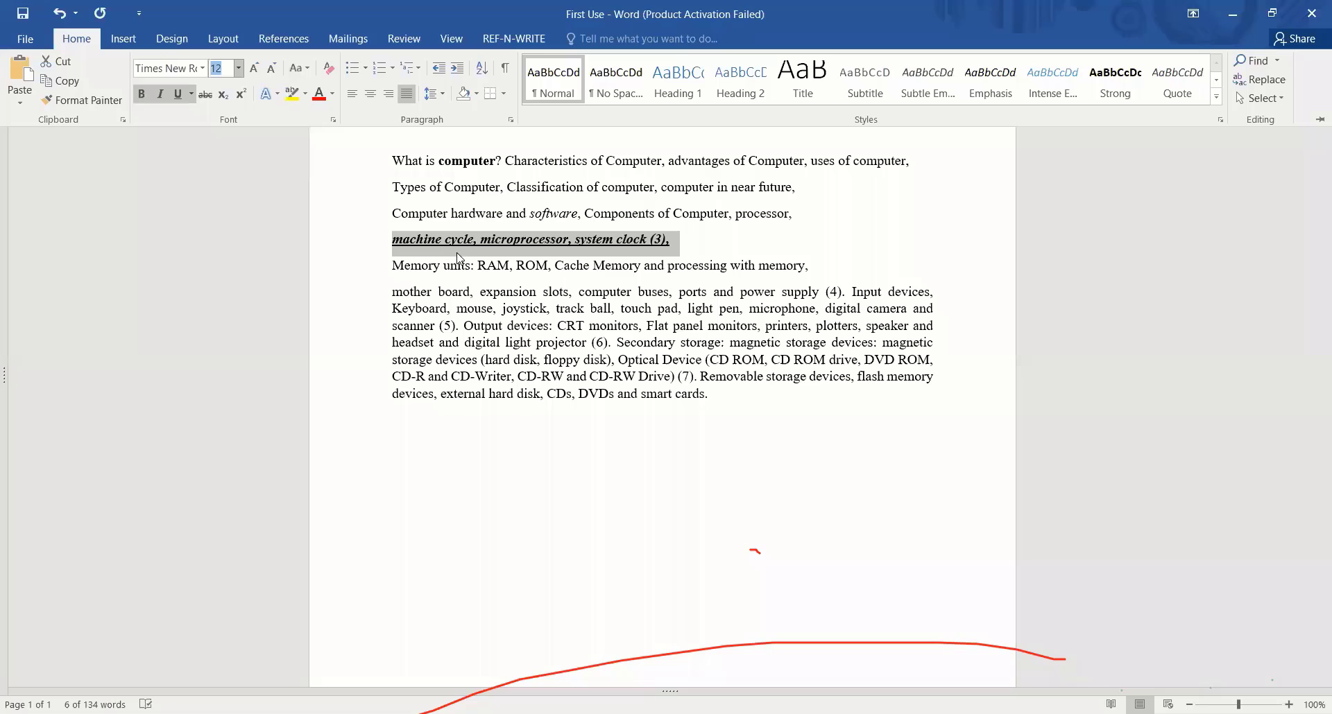
left_click(298, 67)
left_click(316, 129)
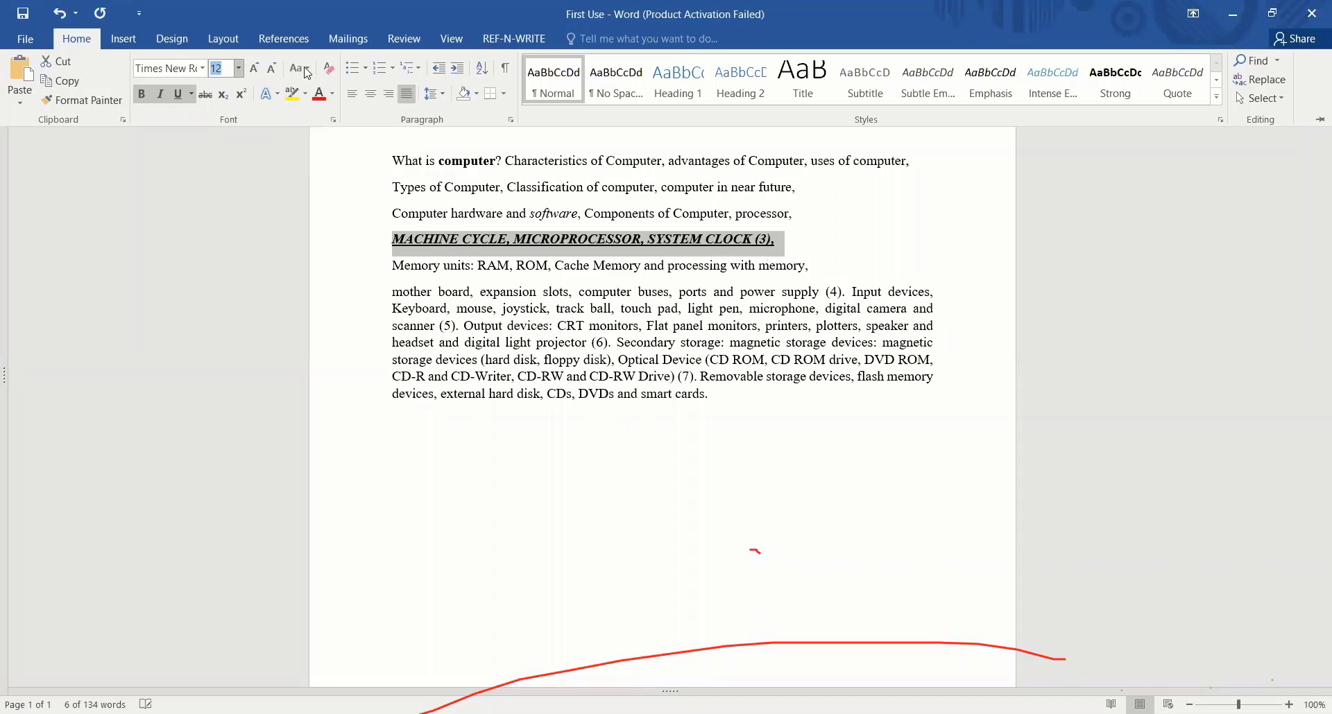
left_click(308, 69)
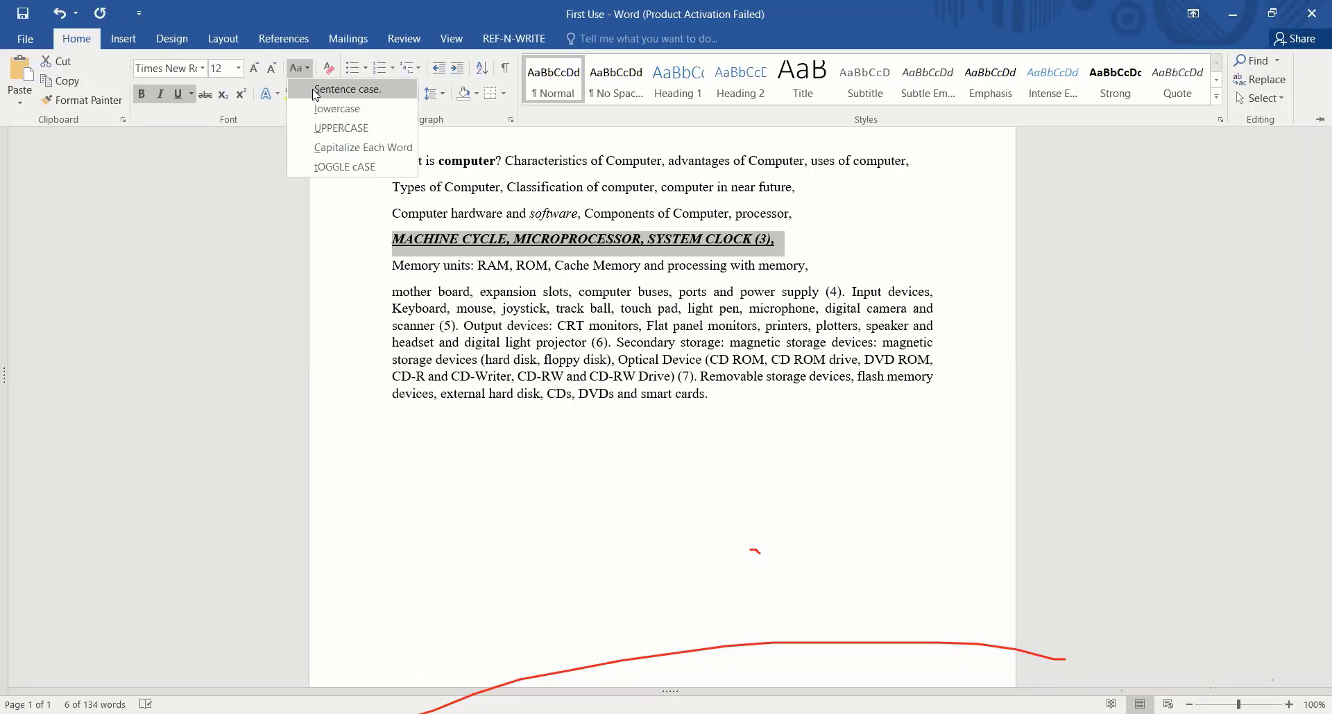
left_click(314, 91)
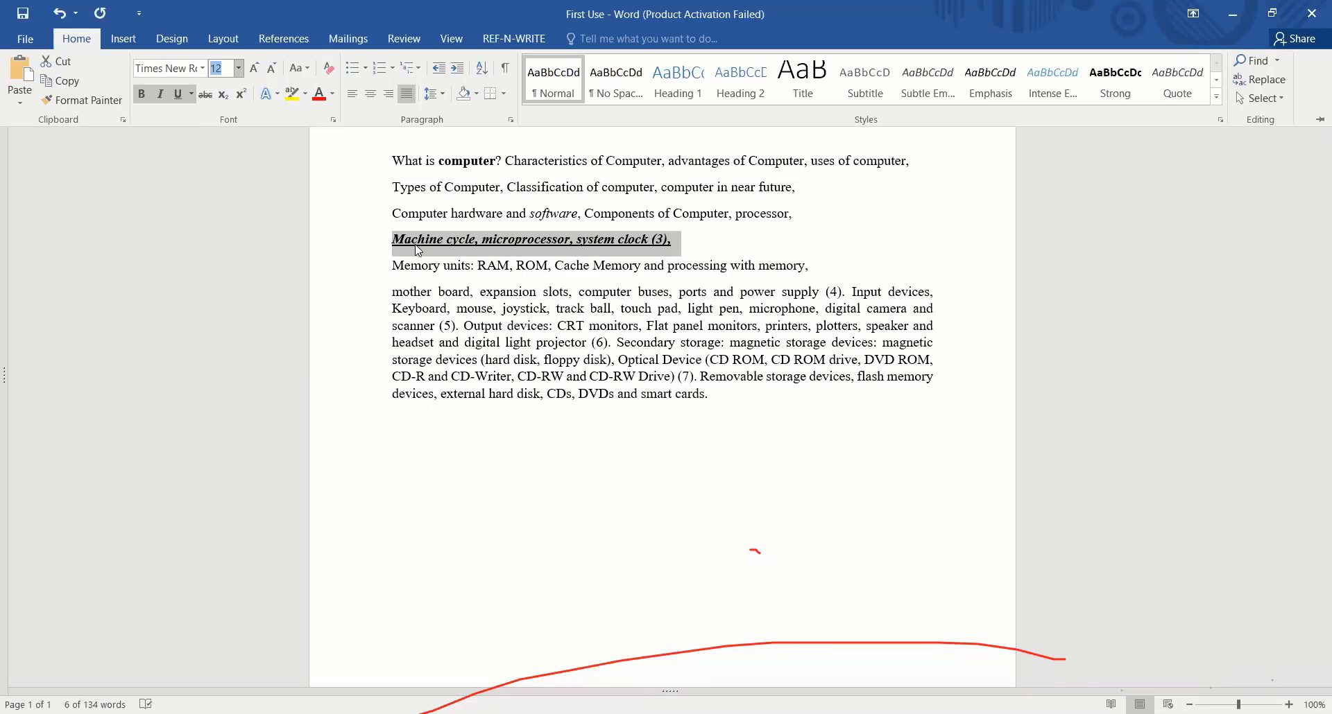
Collapse the ribbon with Ctrl+F1, then reopen and close Change Case without changes
key("ctrl+F1")
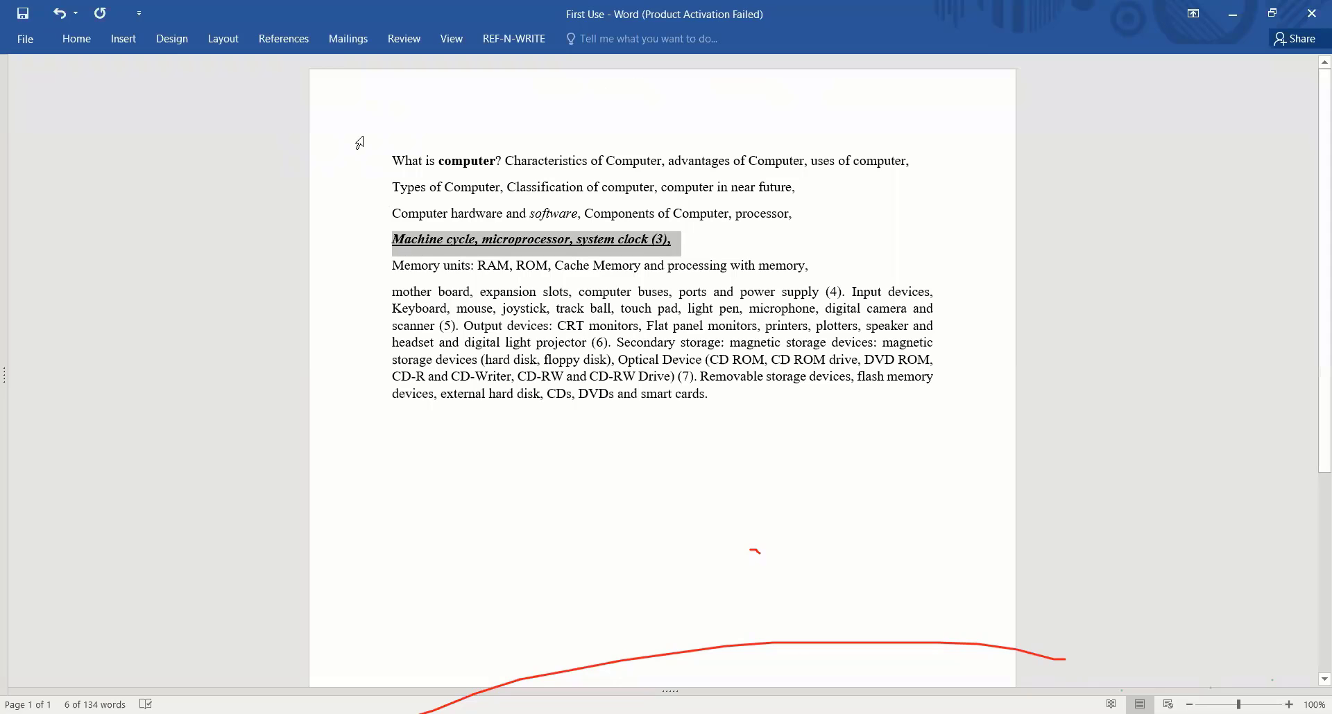
left_click(76, 41)
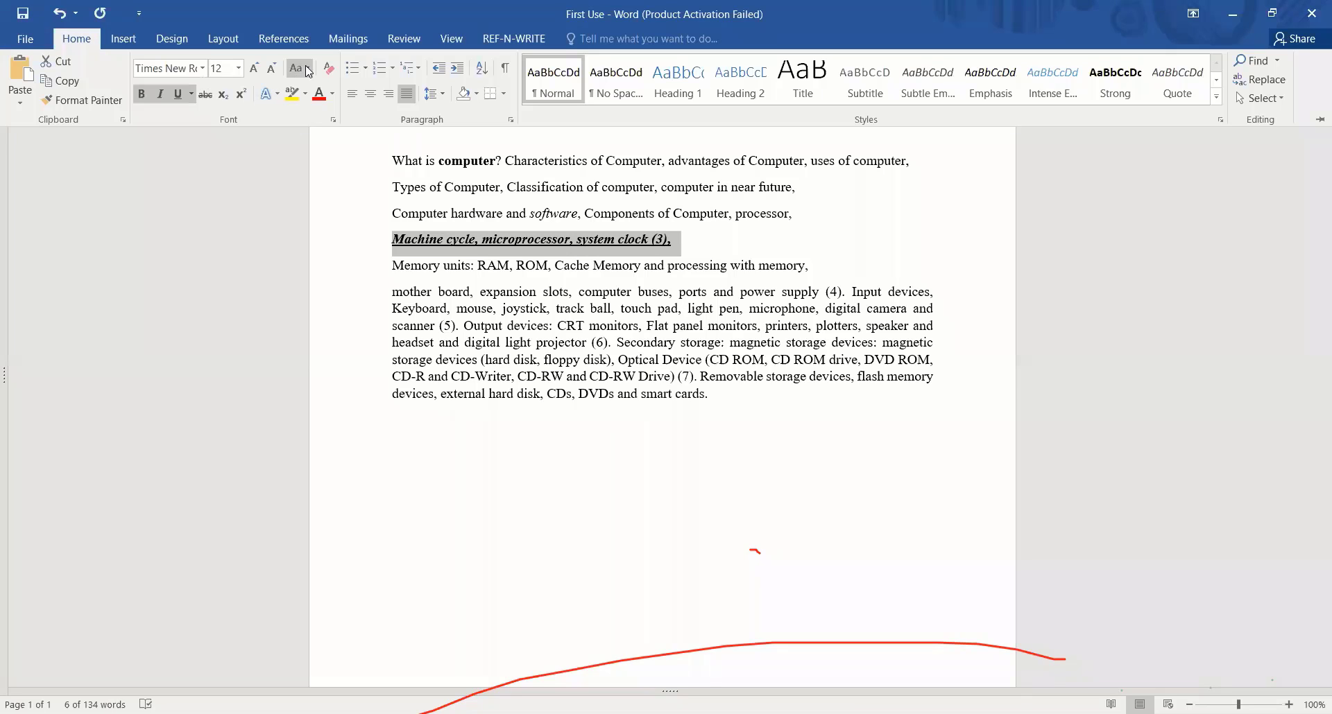
left_click(306, 67)
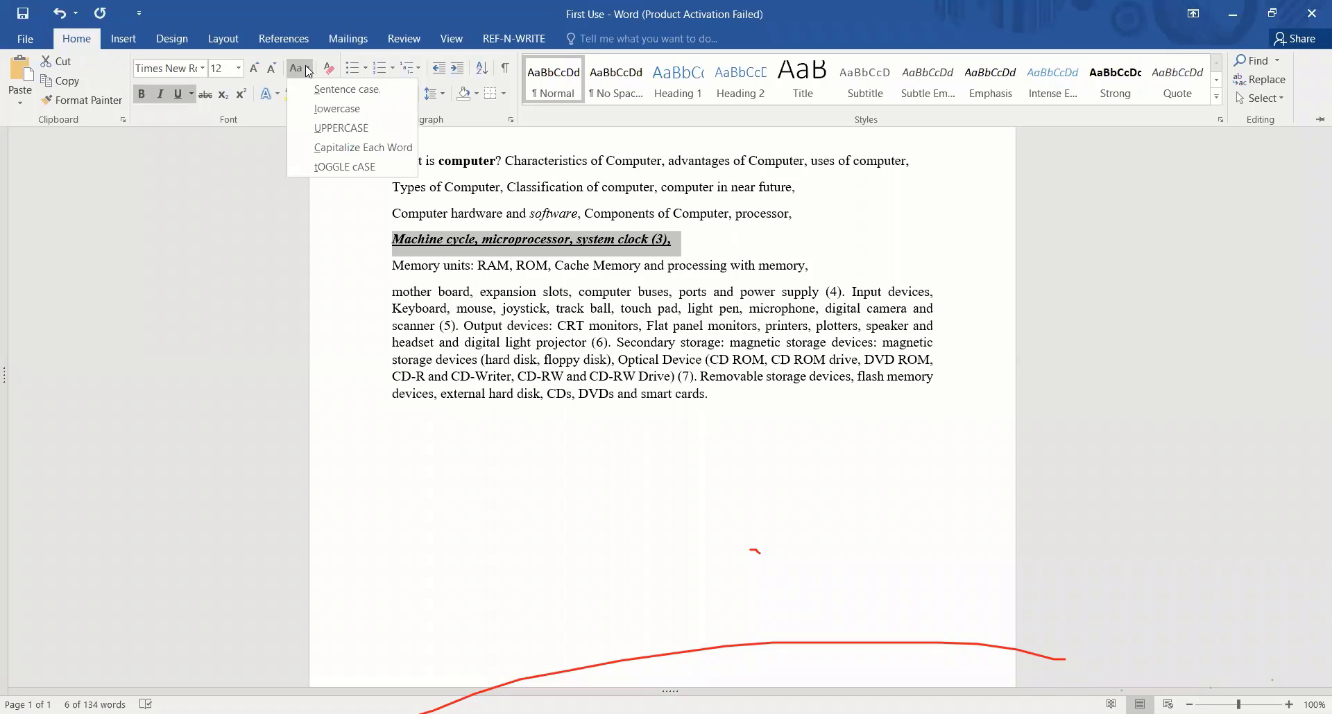
left_click(305, 65)
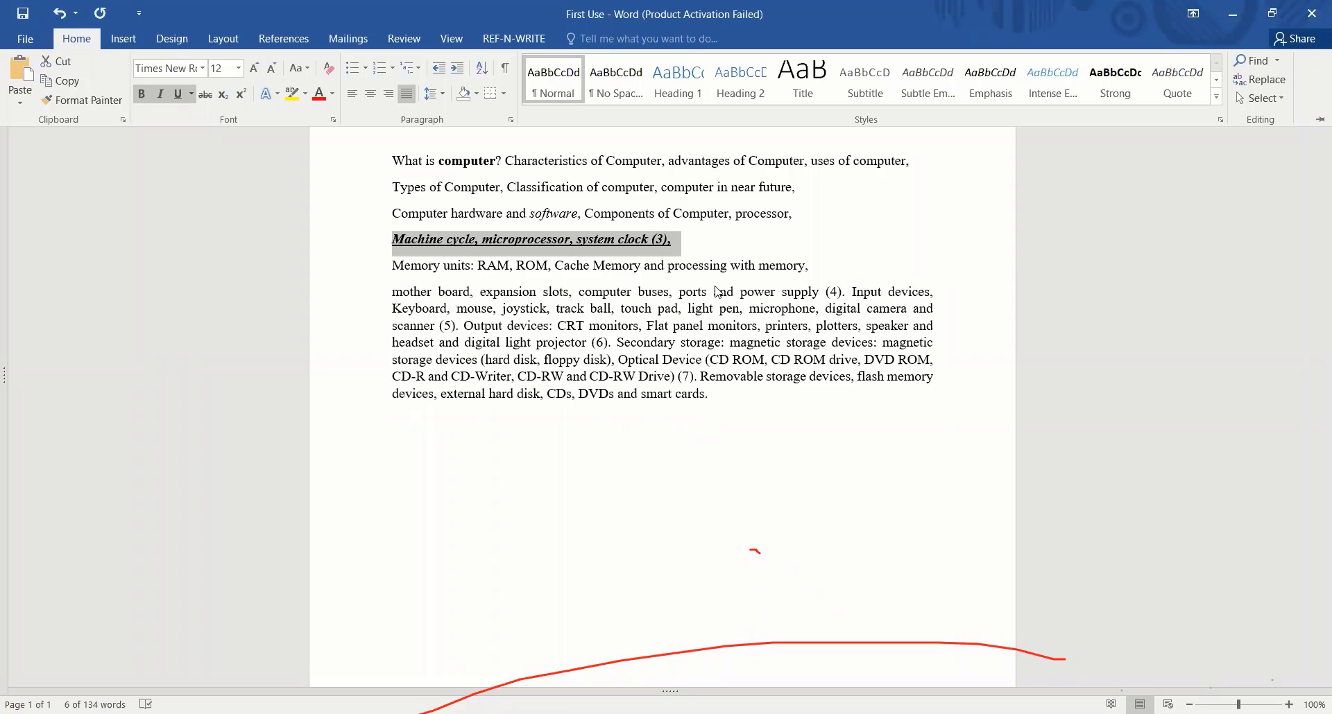
Add a new line reading H2O after the processor line and make its 2 subscript
key("ctrl+F1")
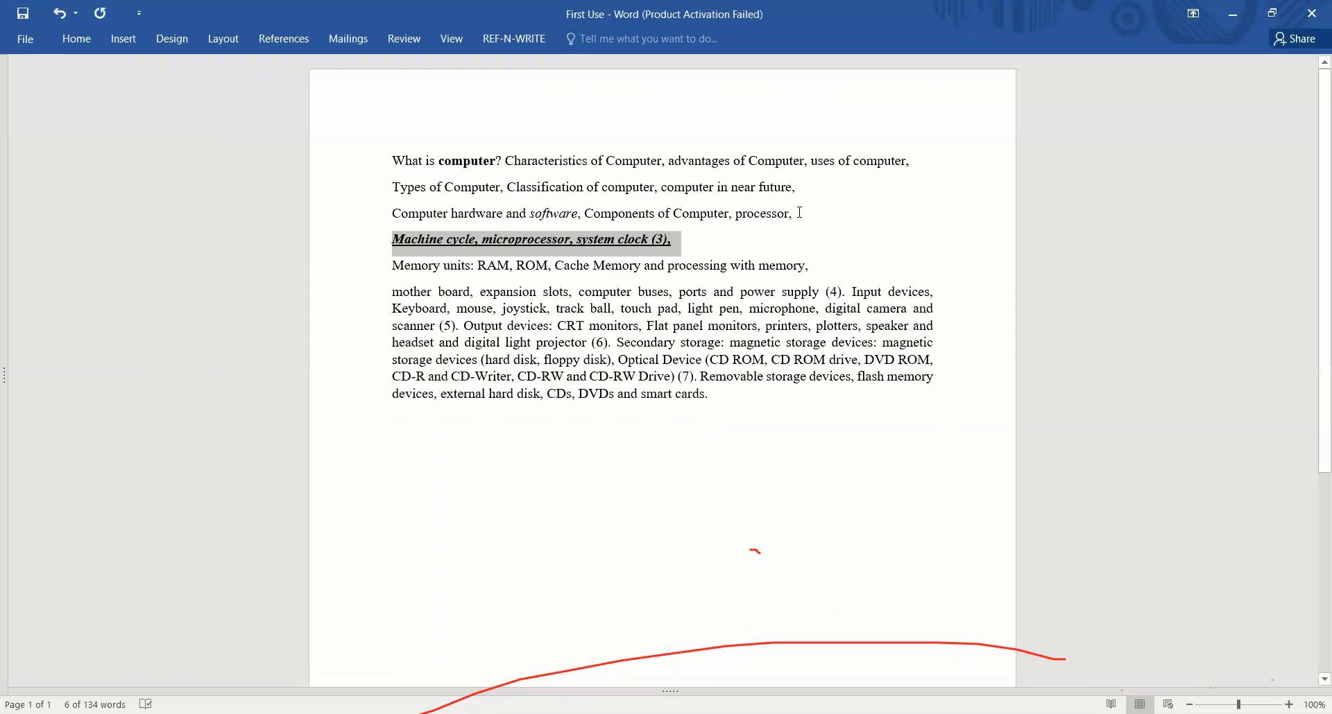
left_click(803, 227)
key("Return")
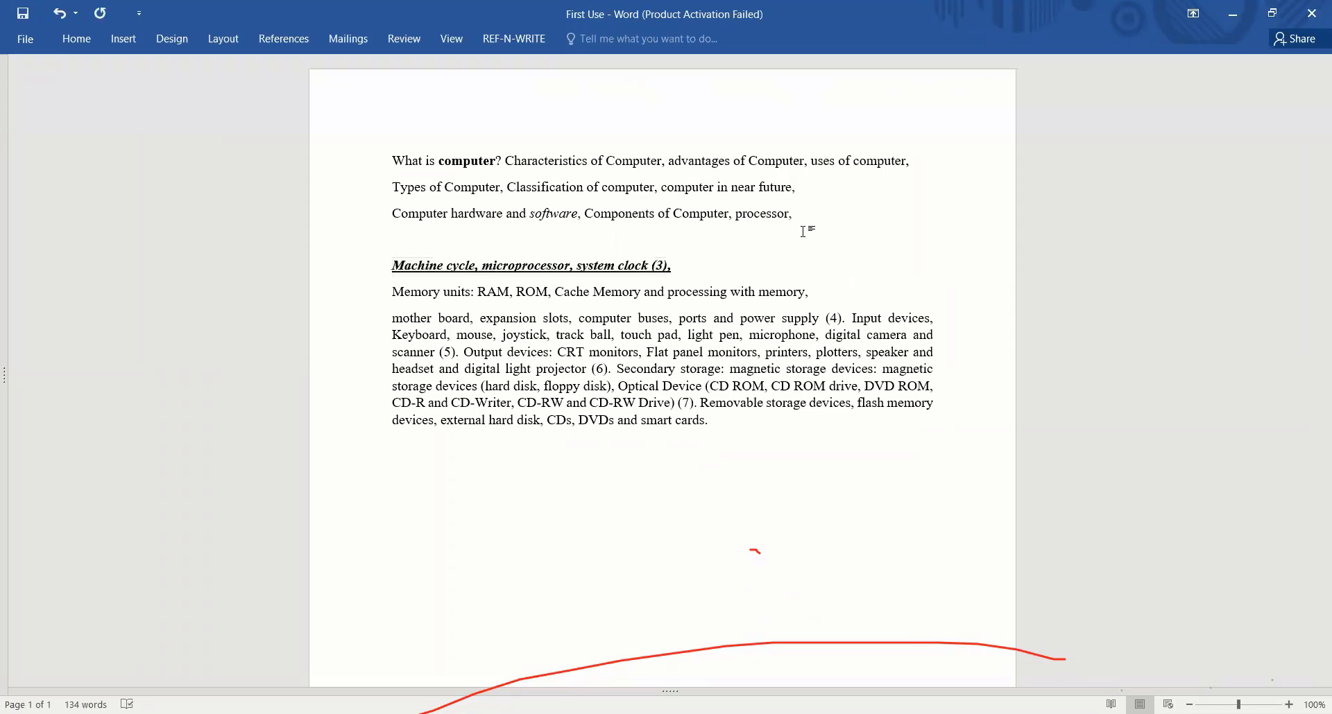
type("H2O")
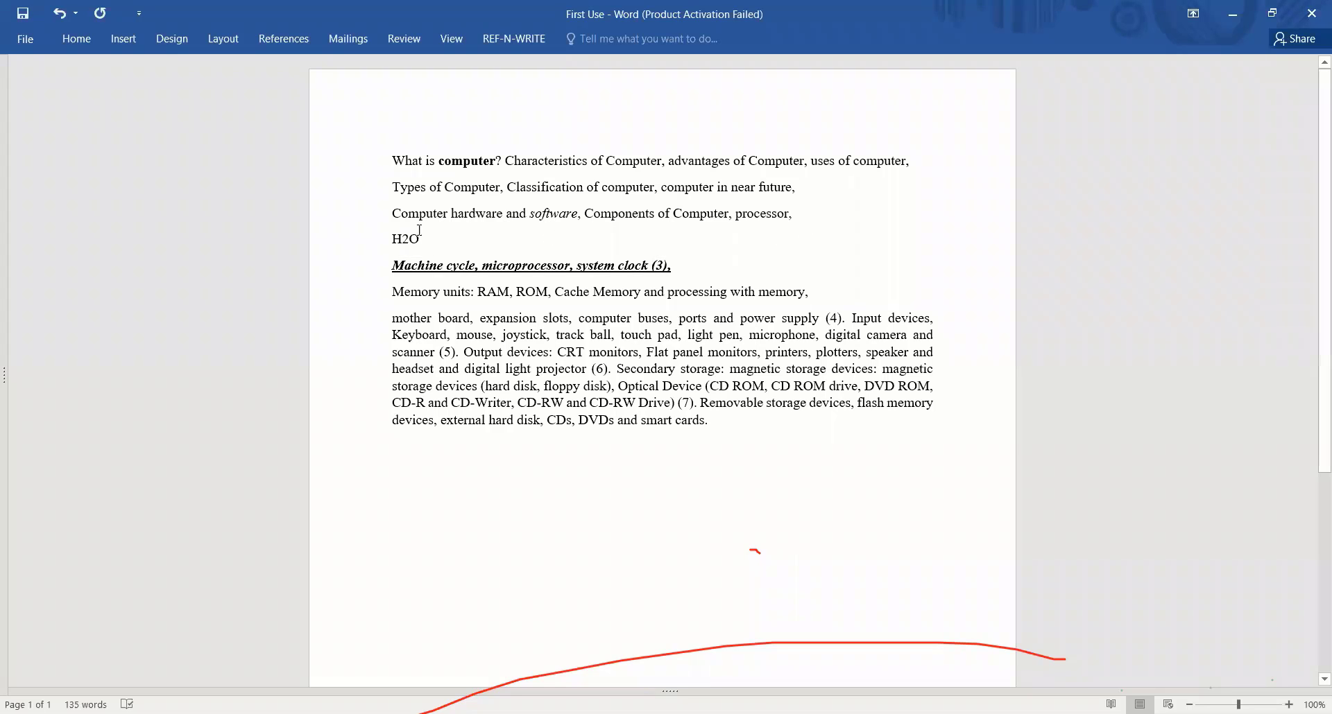
left_click_drag(402, 239, 411, 239)
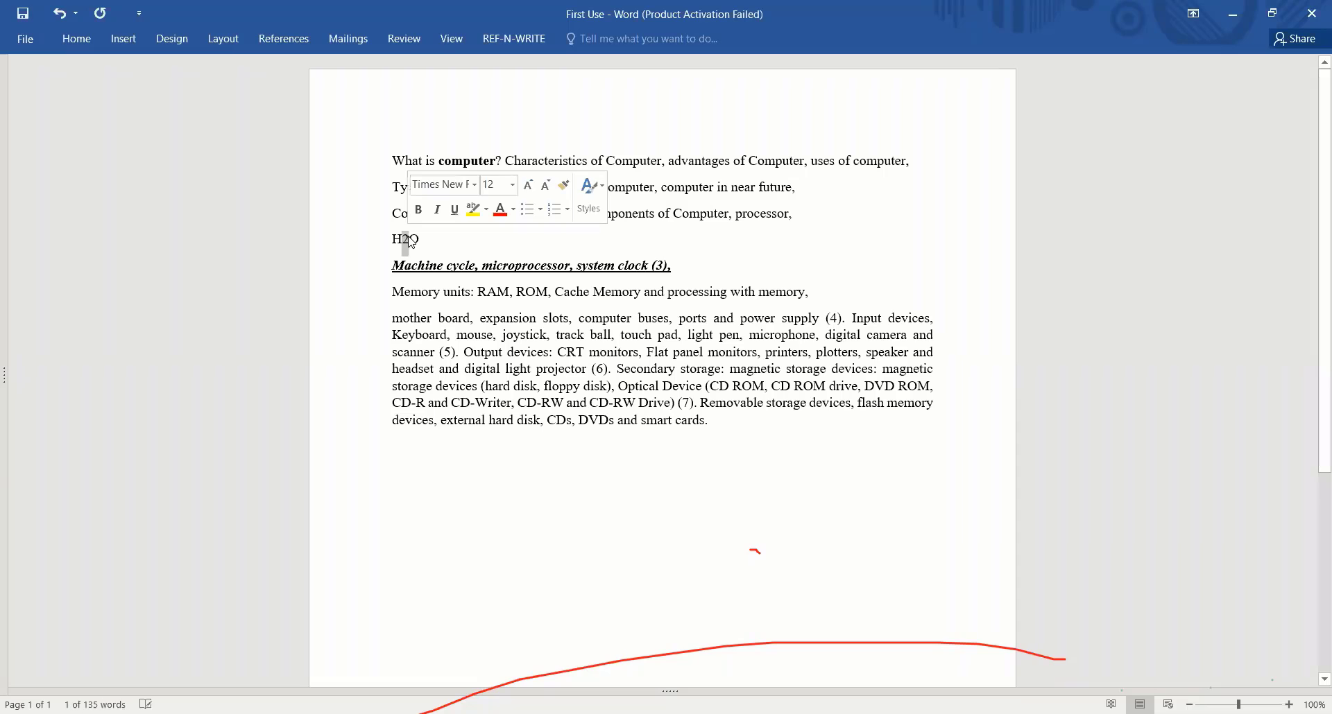
left_click(88, 38)
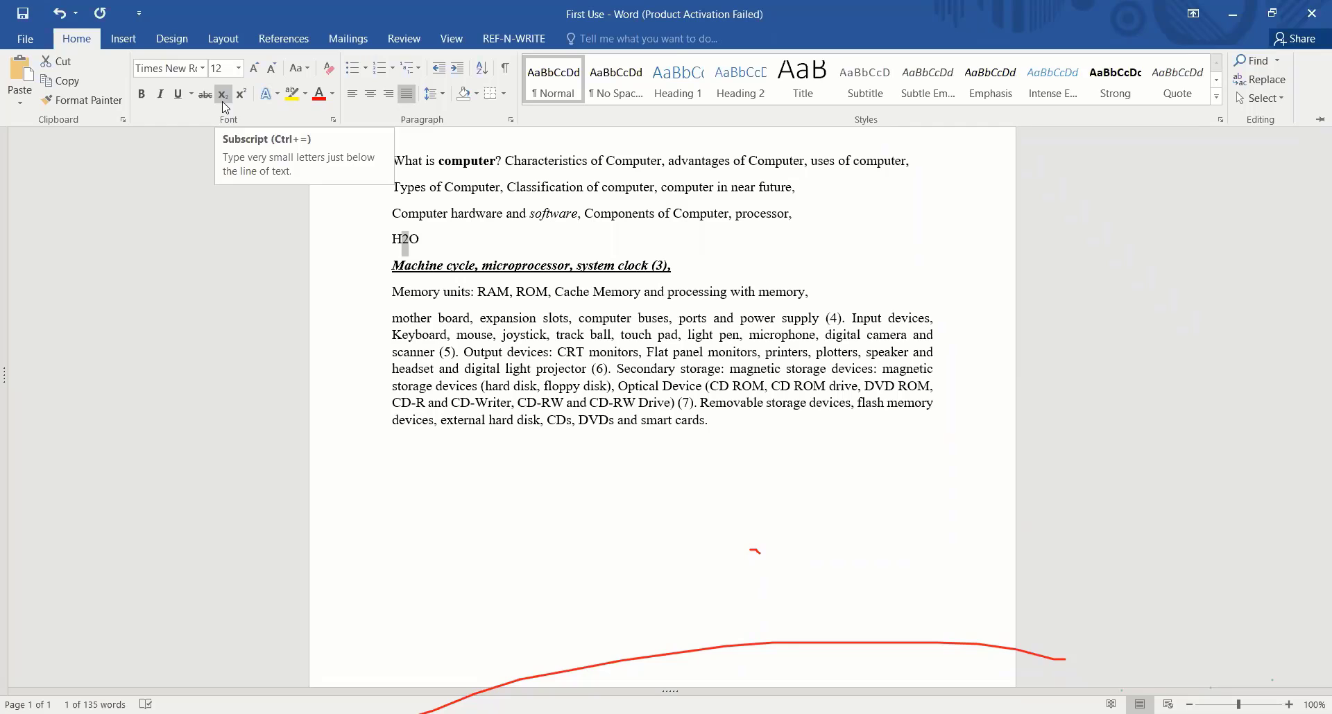
left_click(224, 93)
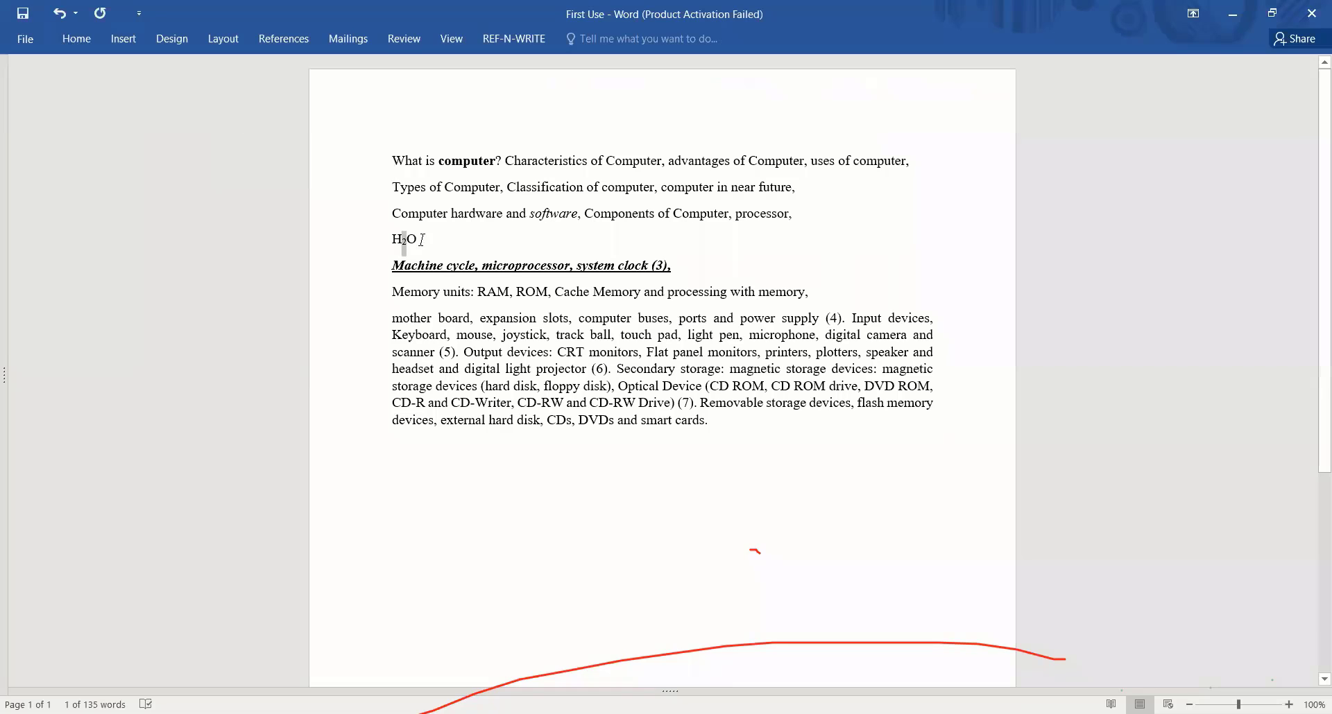
Type a second H2O after the first, then select and delete the duplicate
left_click(421, 239)
left_click(74, 40)
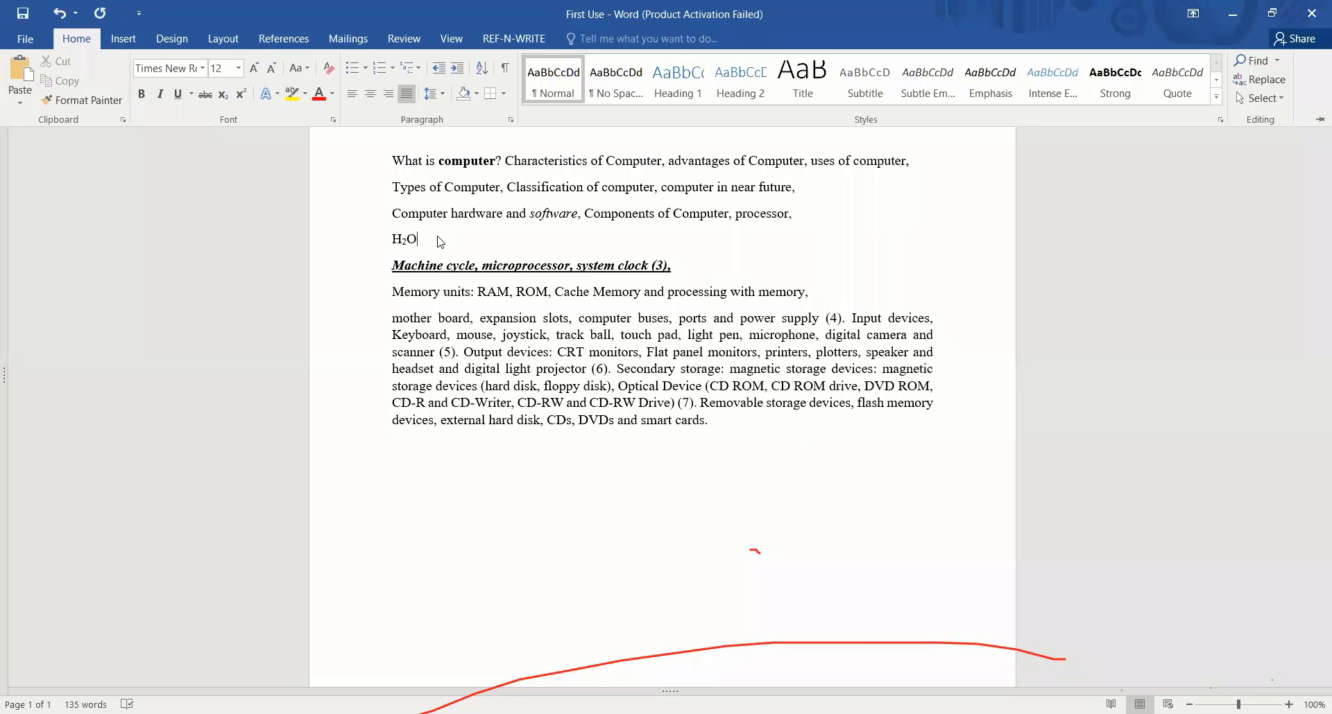
type("H")
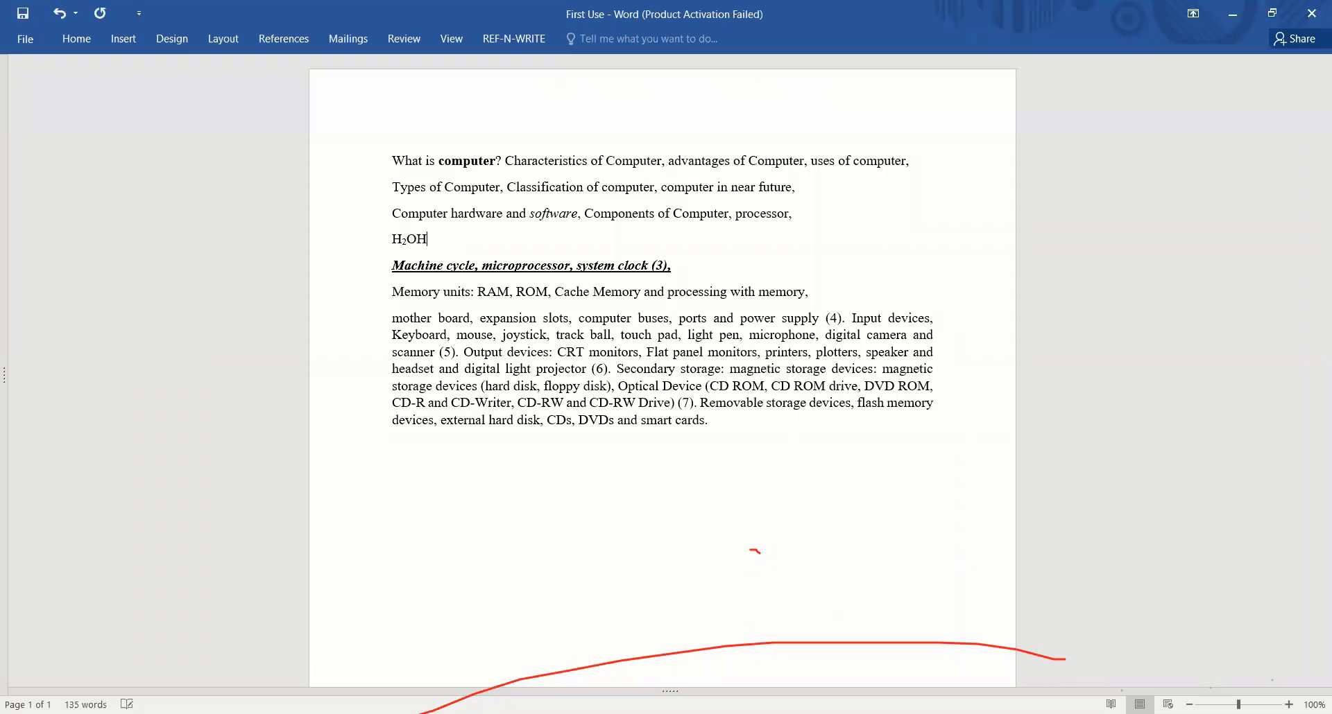
type("20")
key("BackSpace")
type("O")
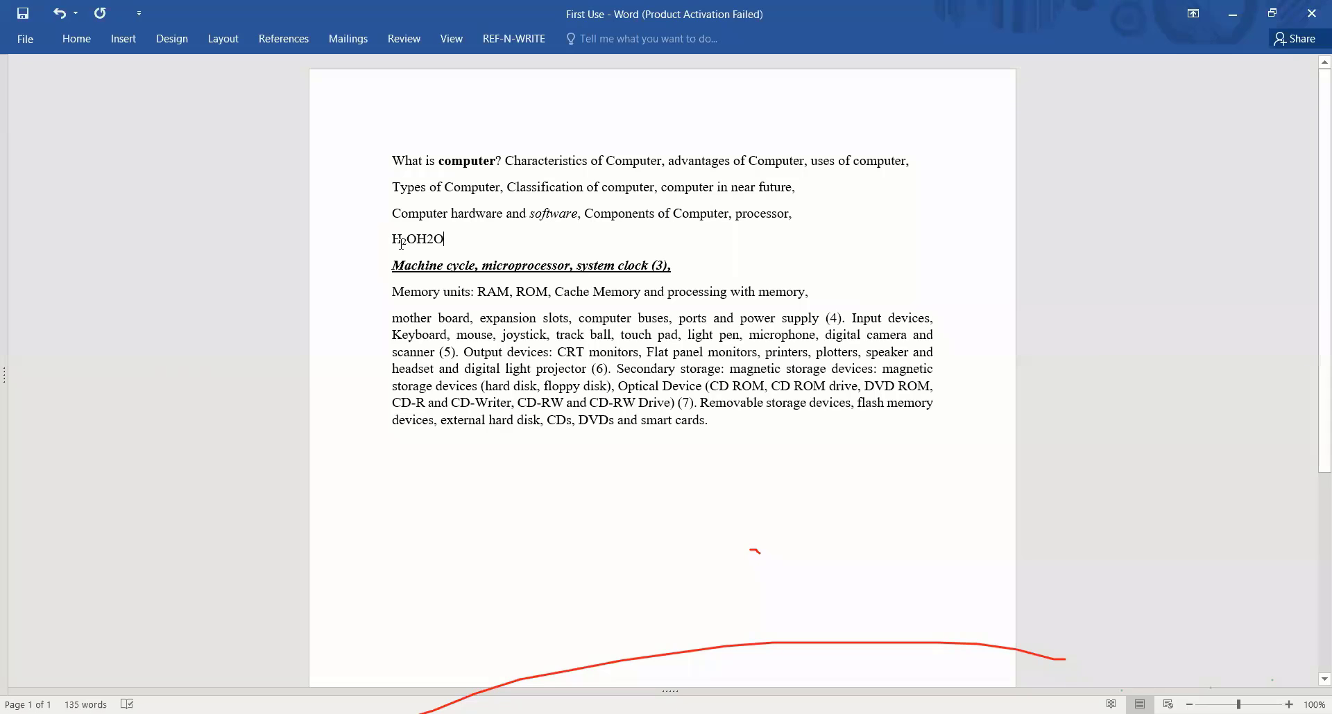
left_click_drag(402, 242, 407, 241)
left_click_drag(446, 241, 418, 240)
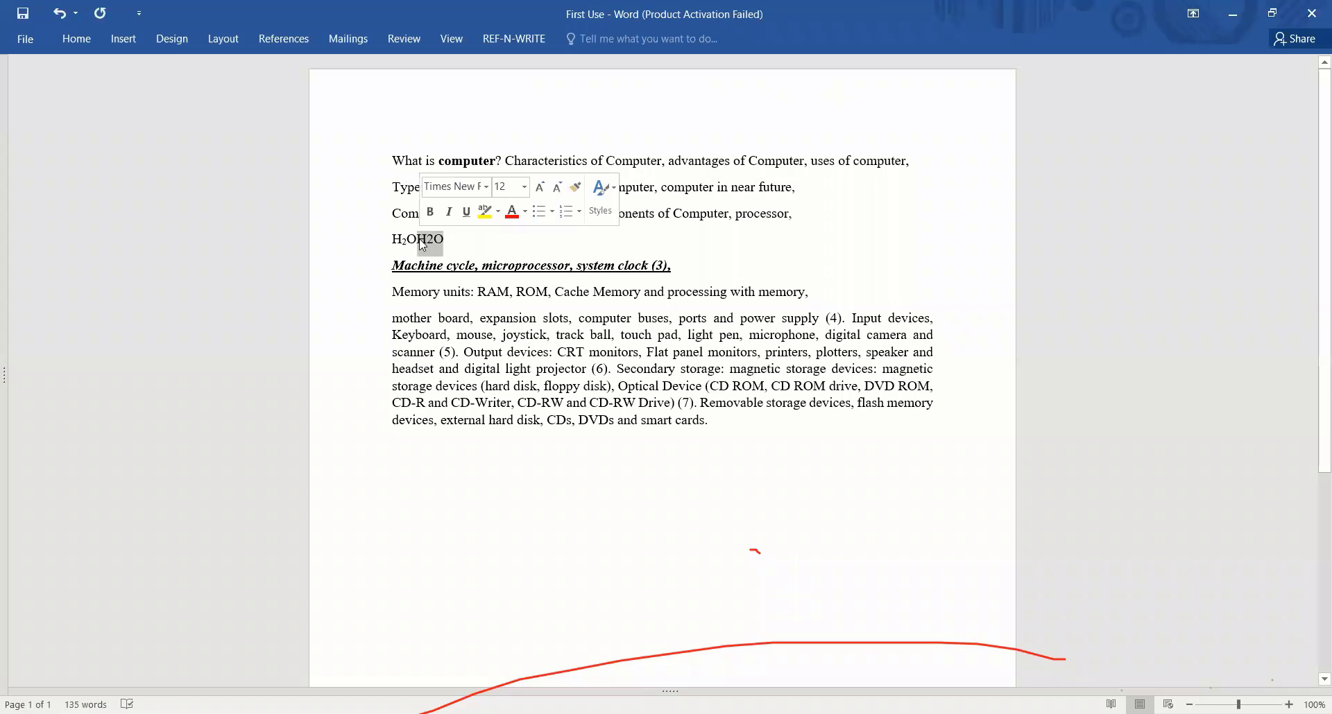
key("Delete")
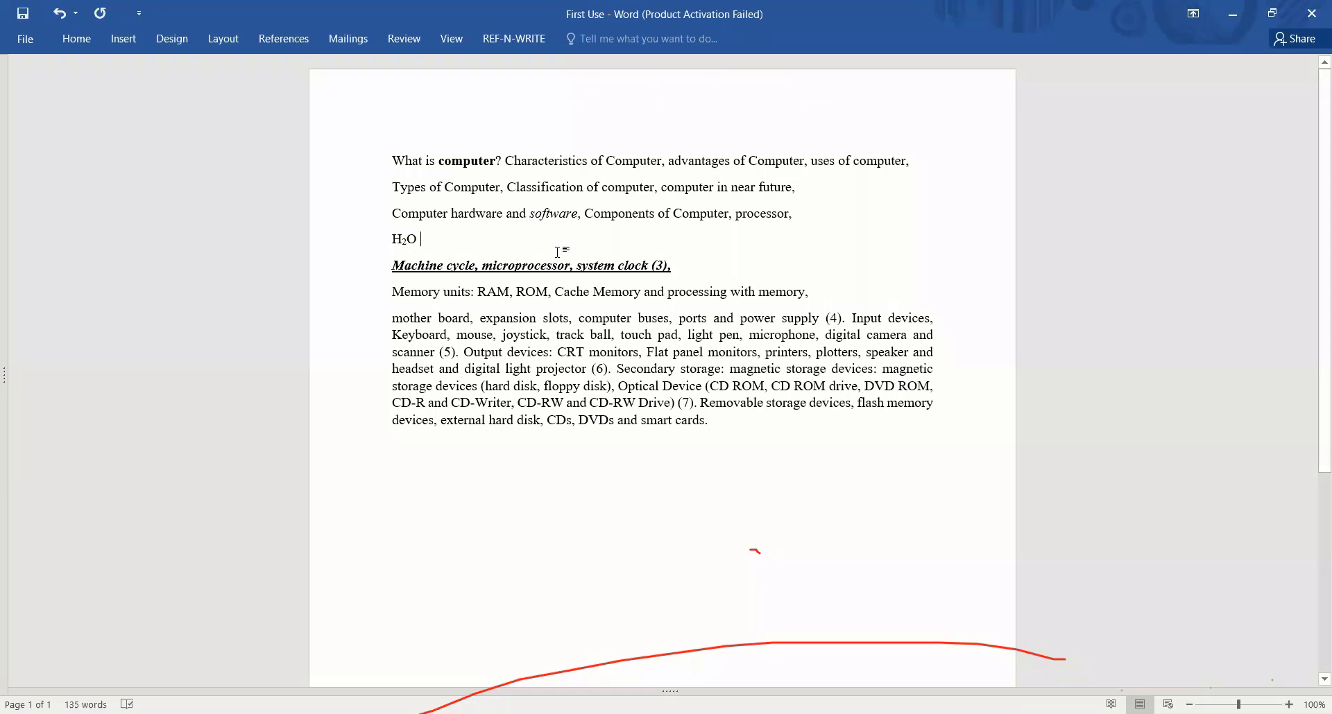
Type 2 after H₂O and set the following 9 as superscript, giving 2⁹
type("29")
left_click(76, 39)
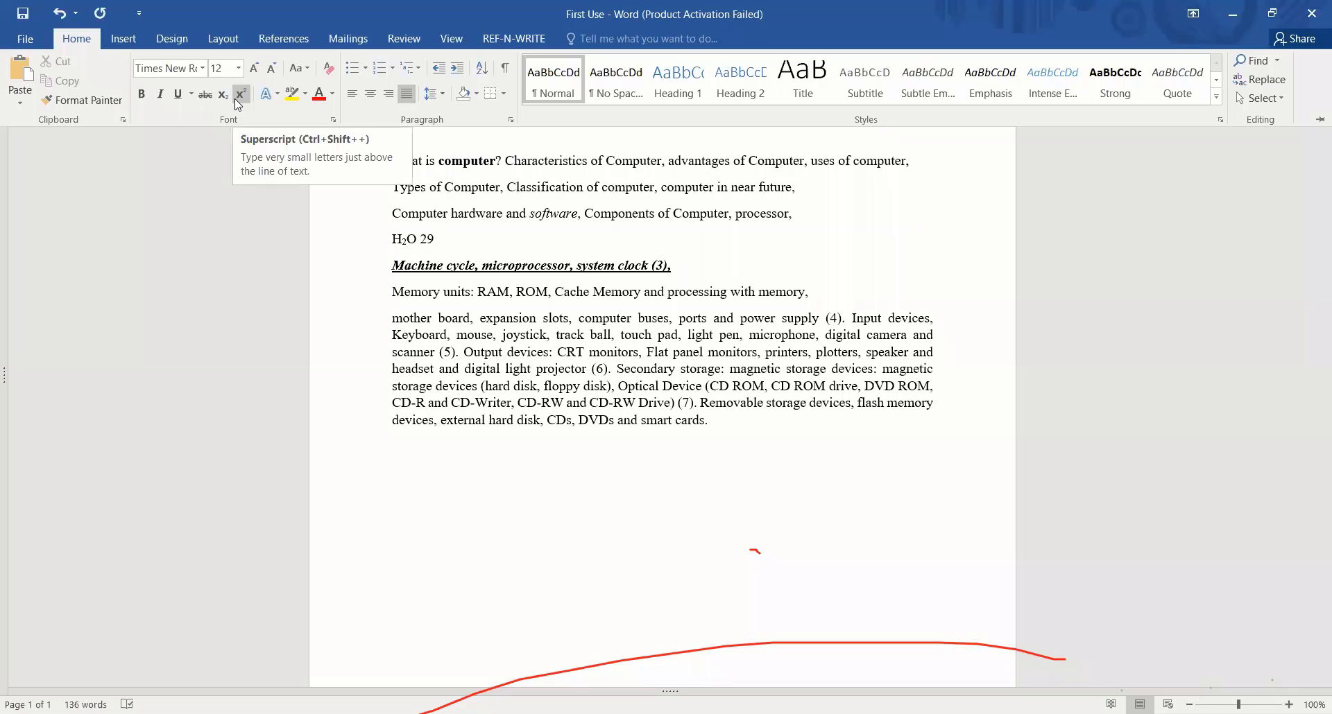
left_click(238, 101)
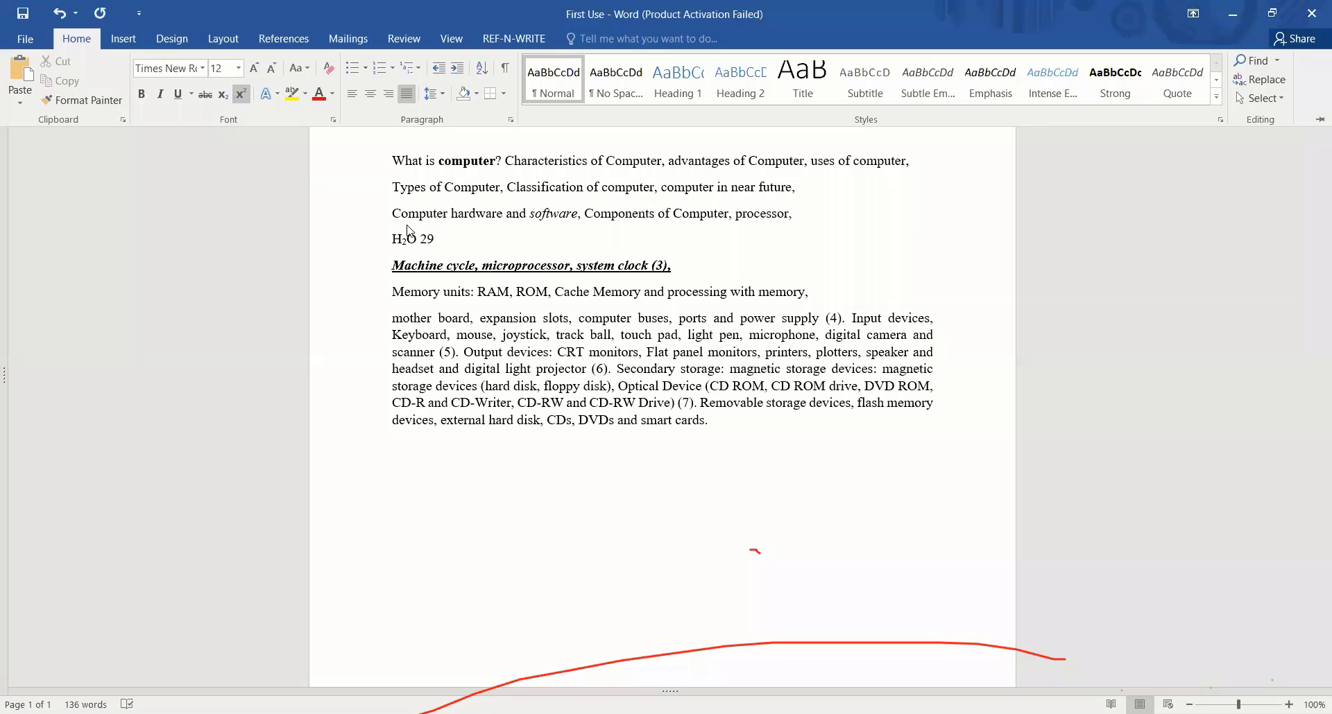
key("ctrl+F1")
left_click_drag(434, 239, 426, 239)
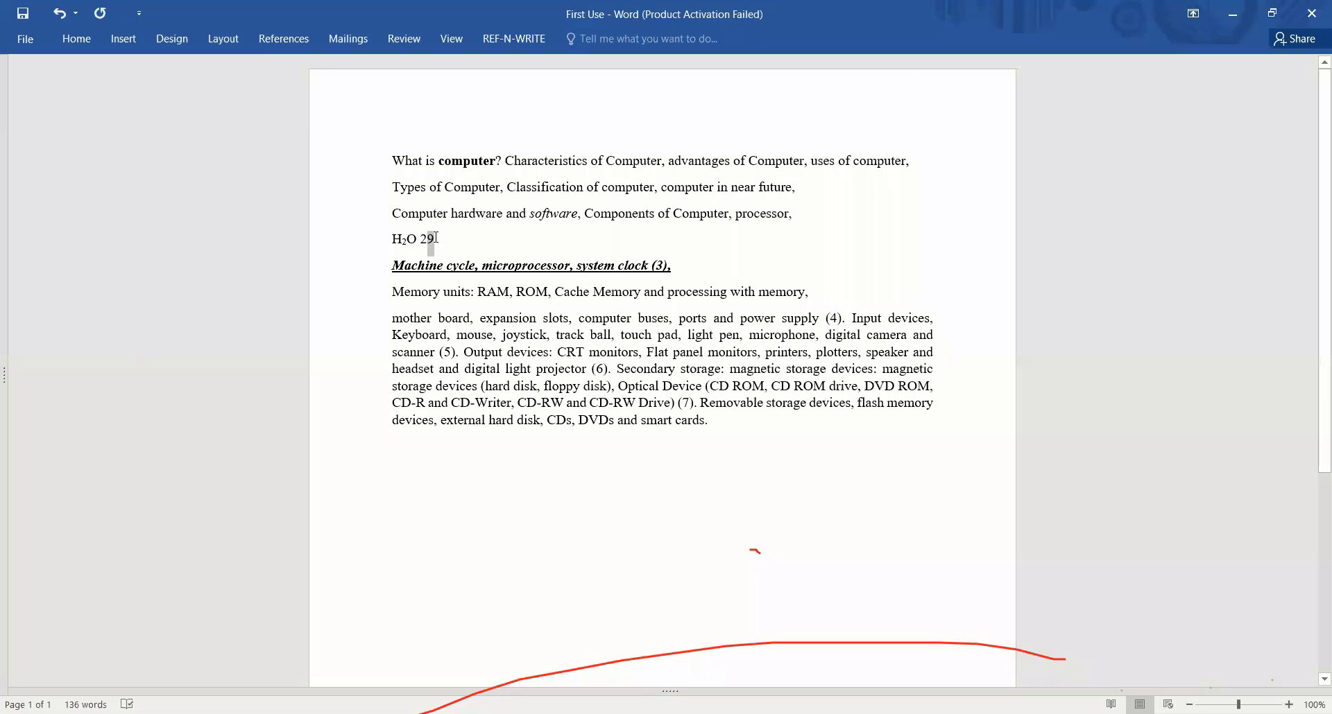
left_click(82, 36)
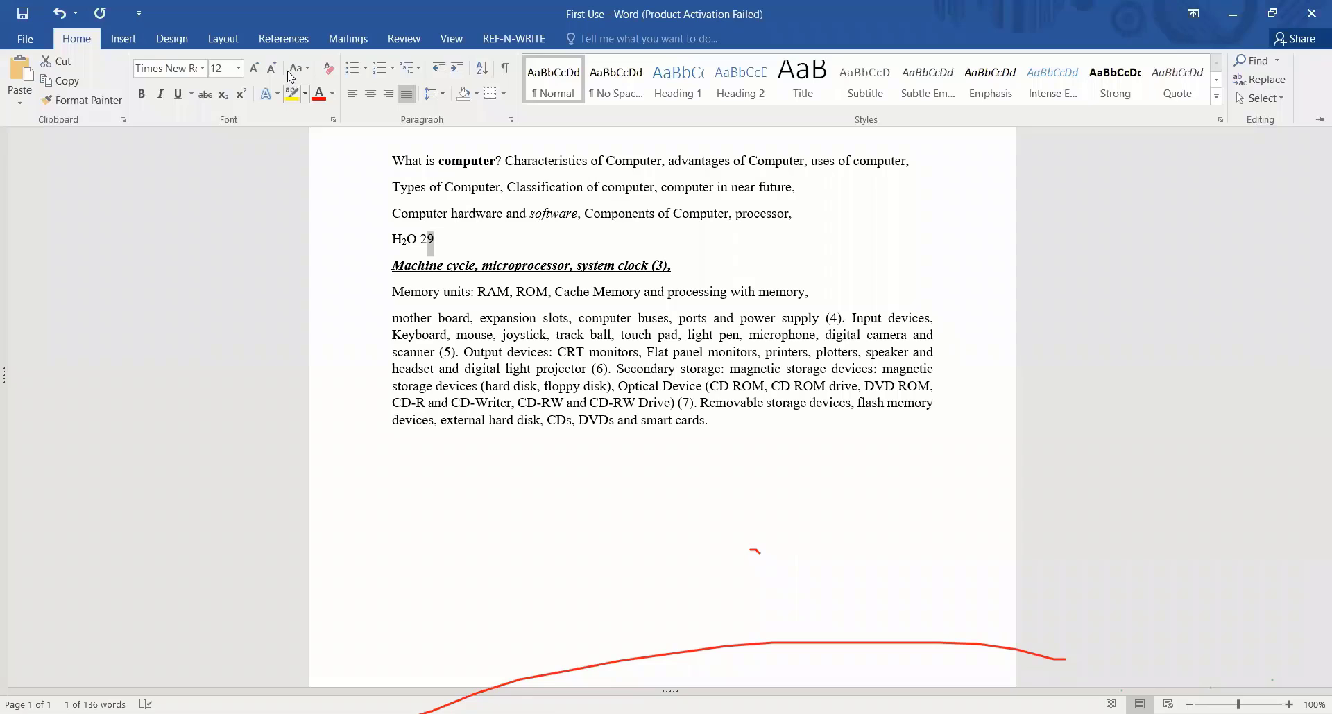
left_click(241, 94)
left_click(450, 239)
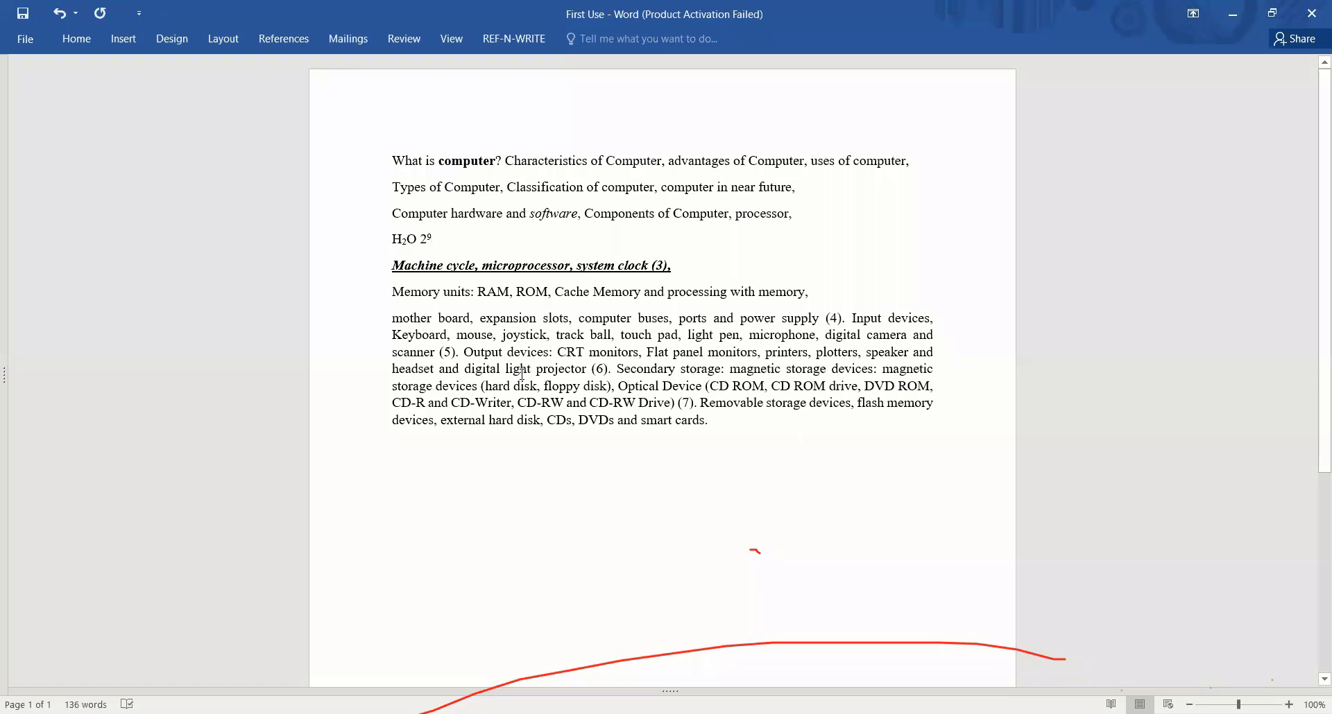
left_click(84, 42)
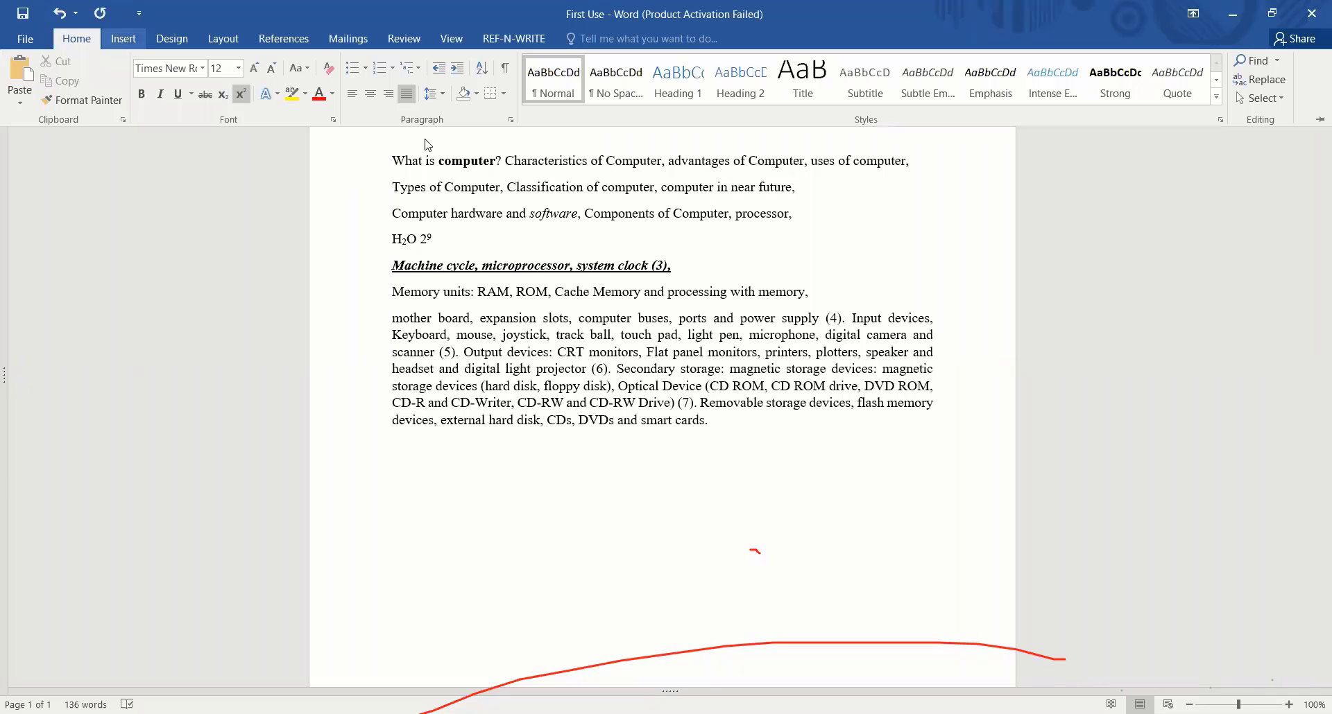
left_click(332, 94)
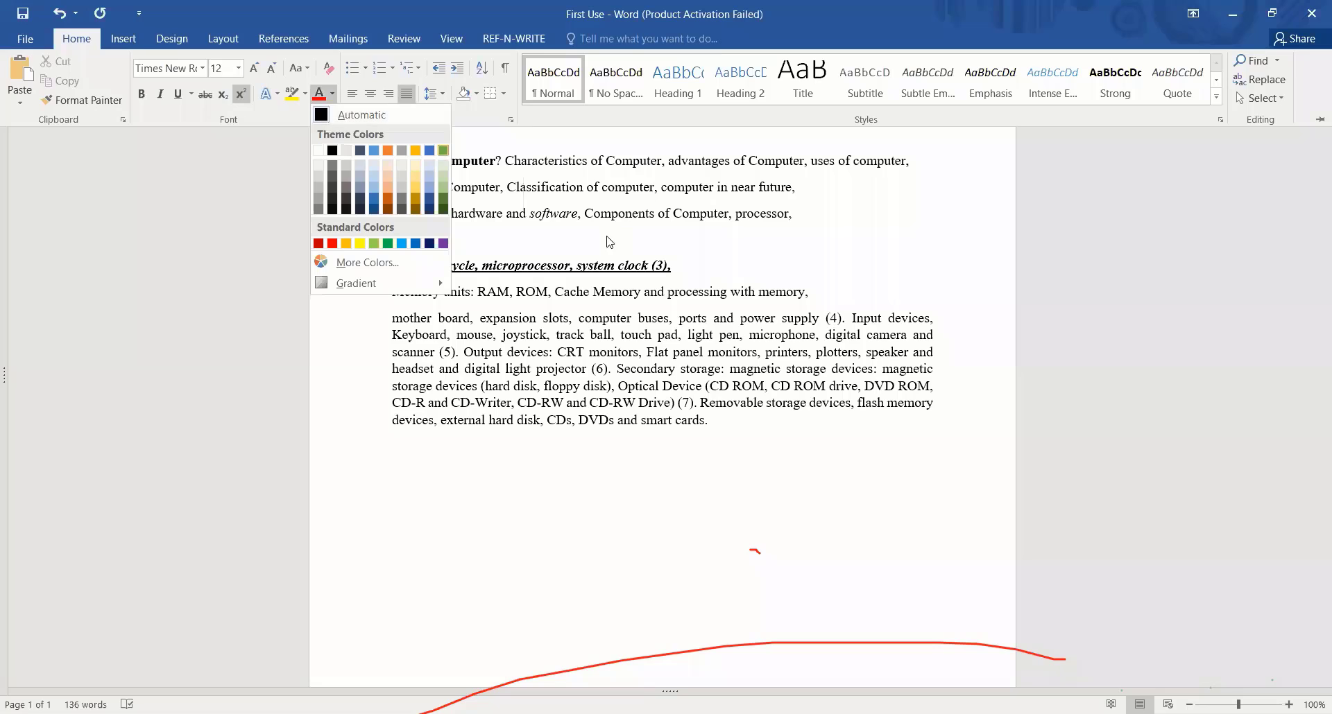
left_click(393, 159)
key("ctrl+F1")
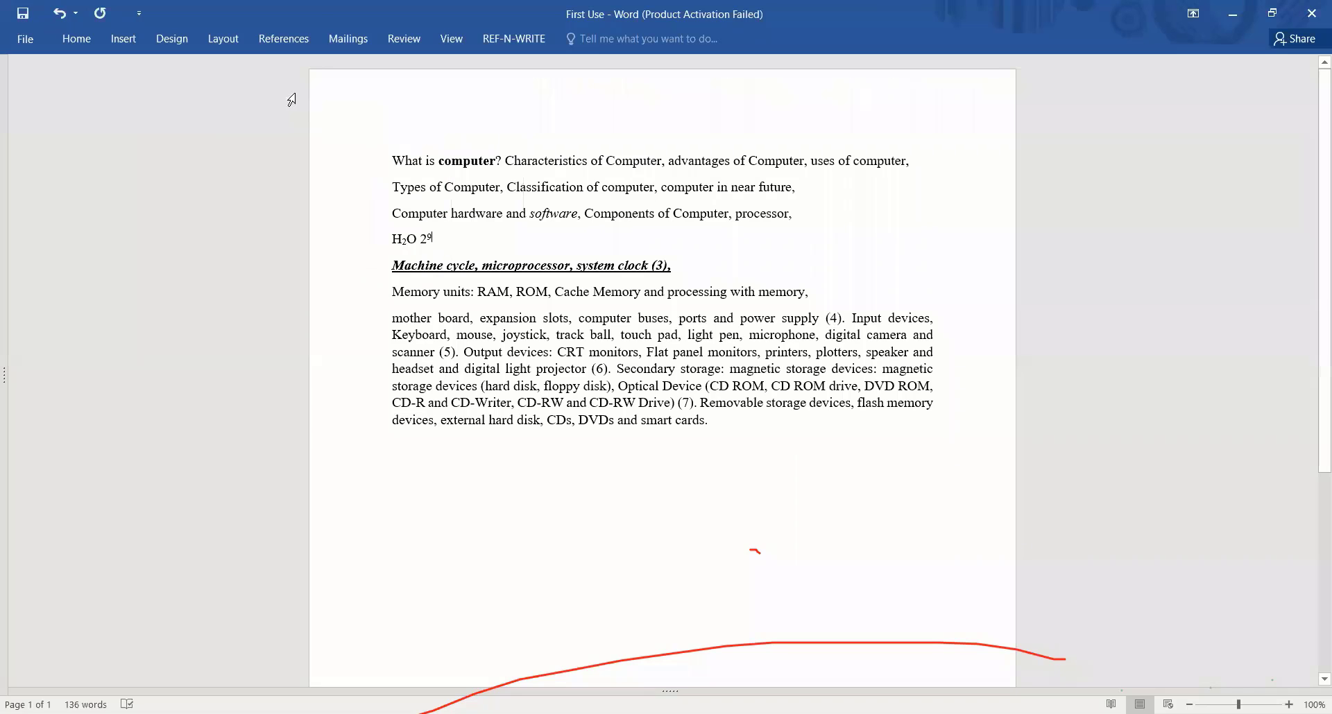
left_click_drag(402, 158, 841, 209)
left_click(92, 42)
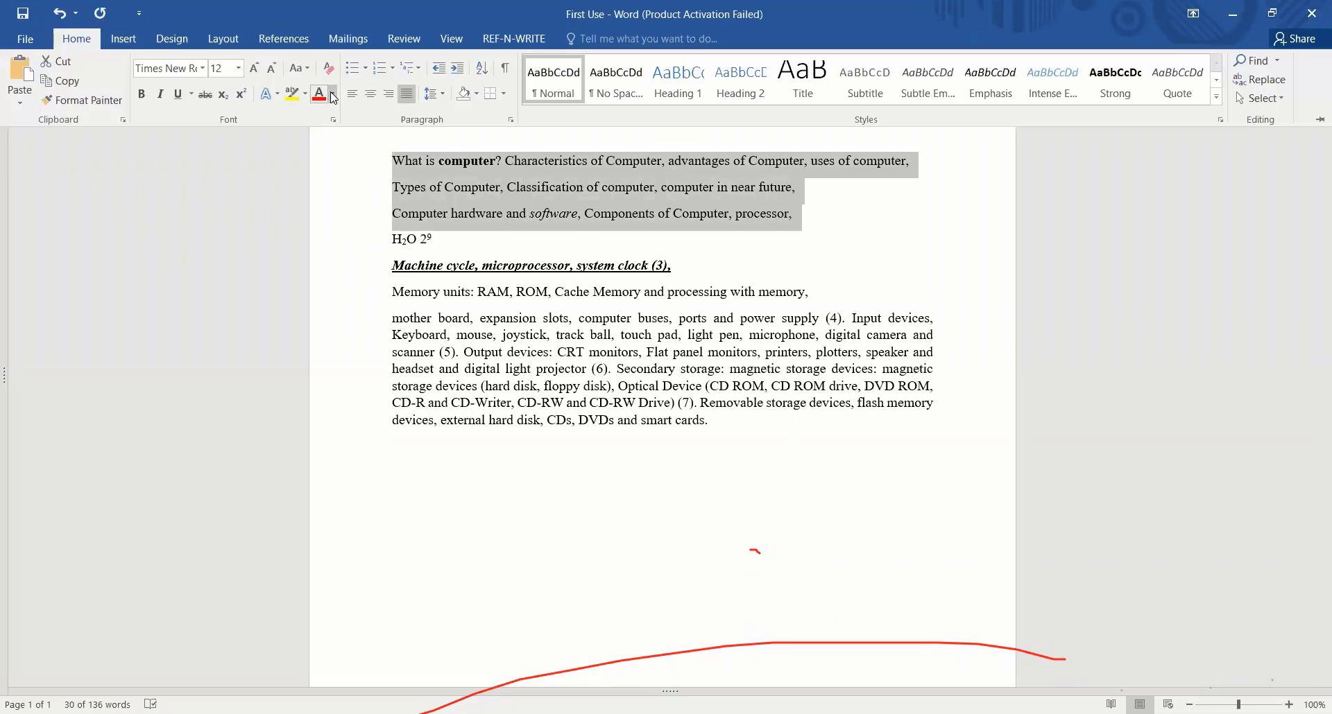
left_click(332, 94)
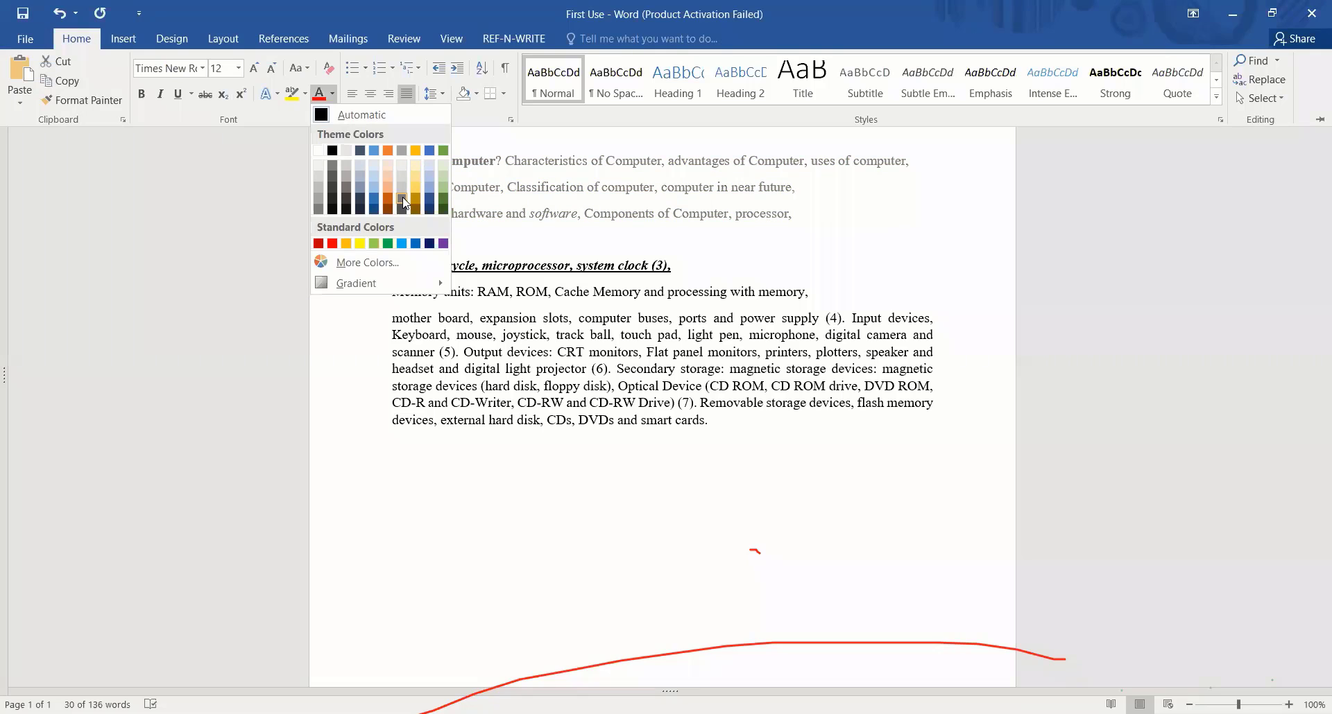
left_click(274, 97)
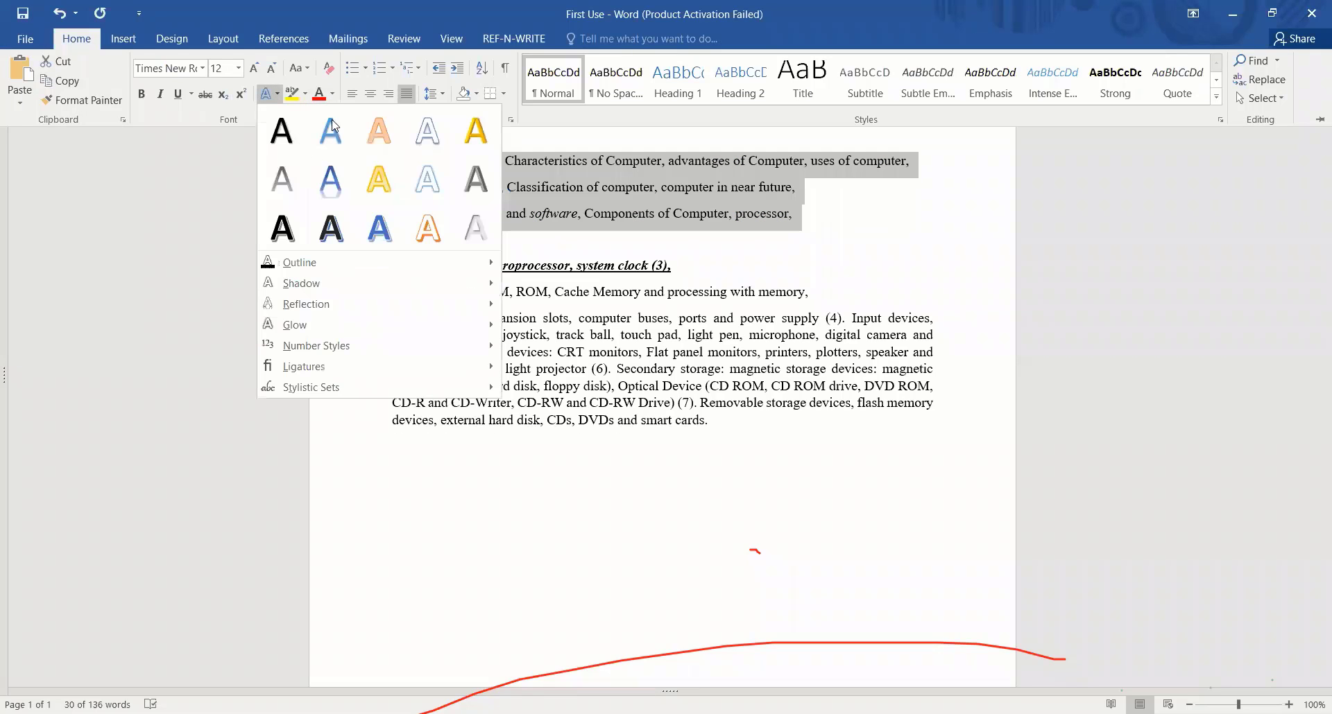
left_click(339, 123)
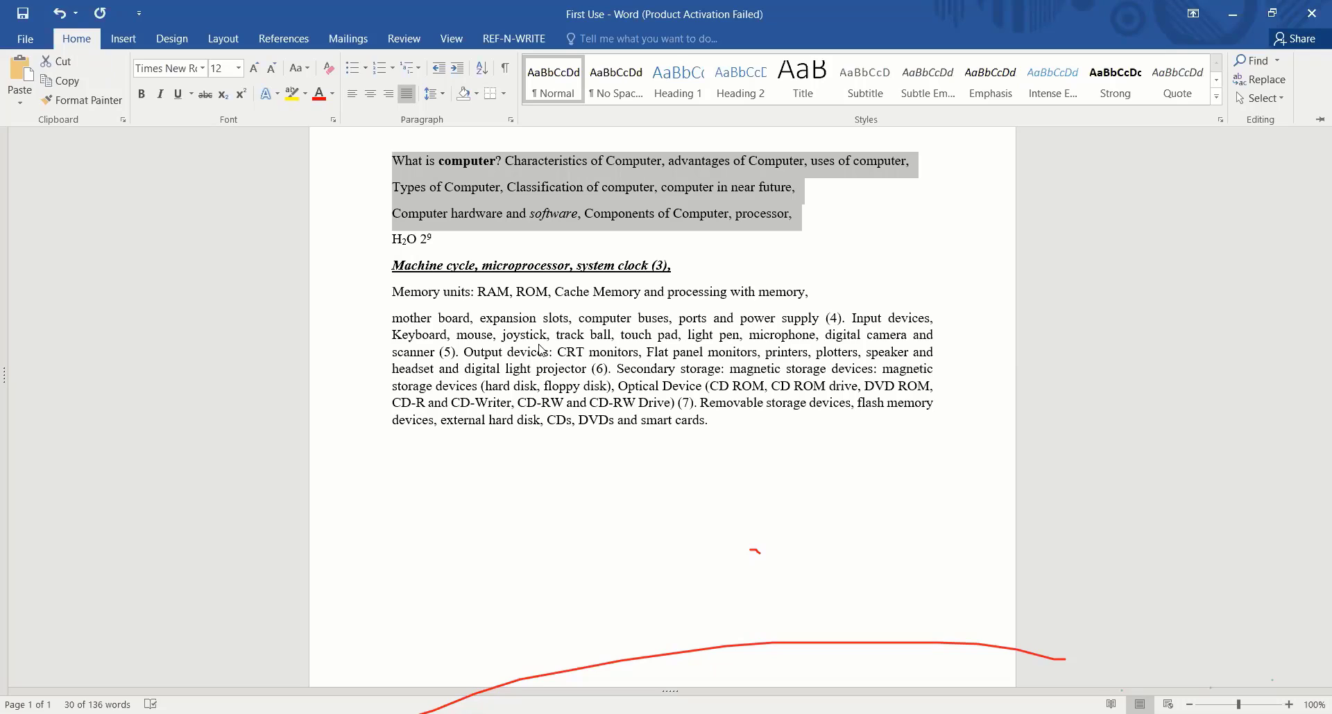
Centre-align the long paragraph from 'mother board, expansion slots' through 'smart cards'
key("ctrl+F1")
left_click_drag(392, 317, 711, 423)
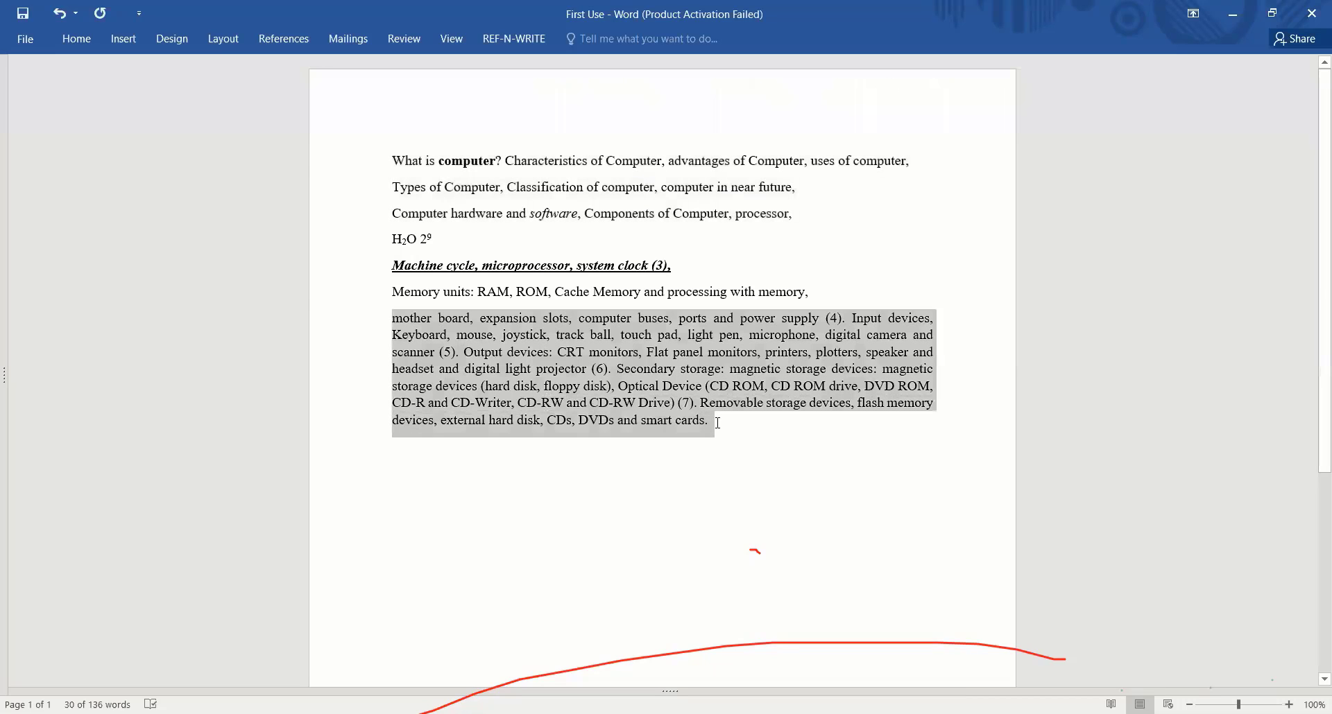
left_click(74, 49)
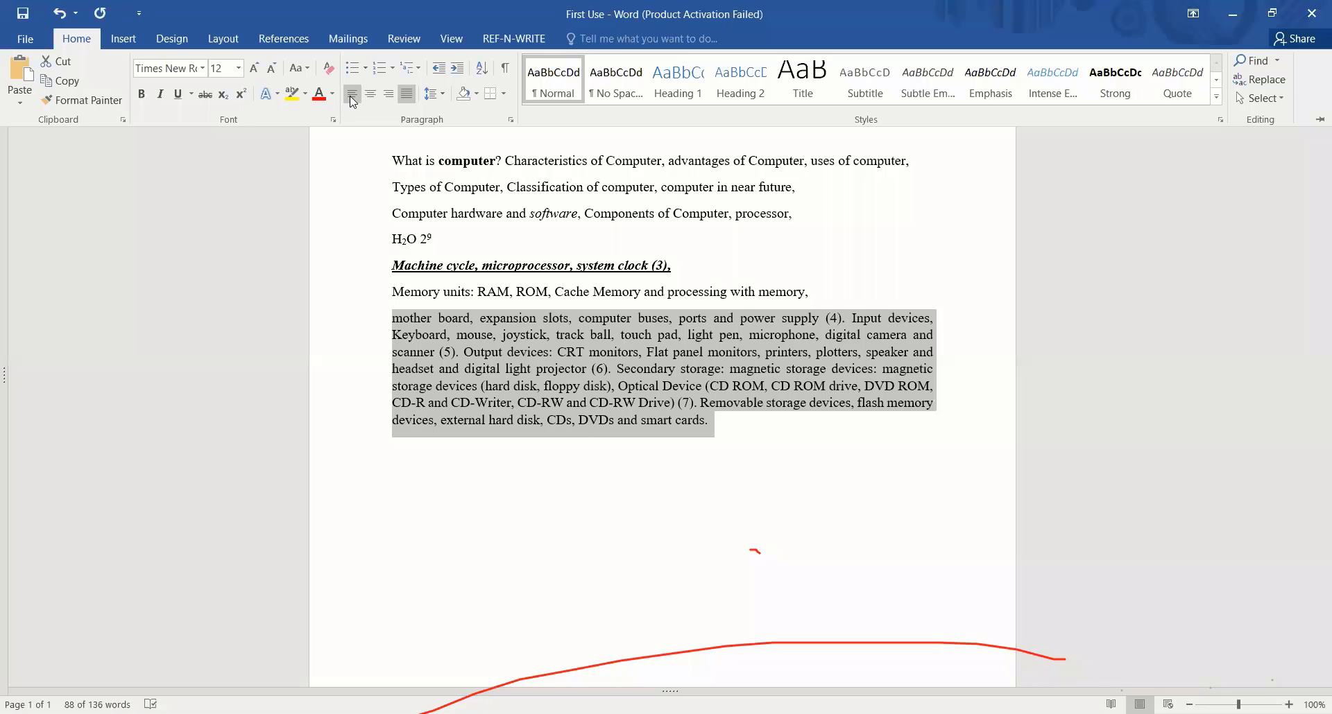
left_click(352, 97)
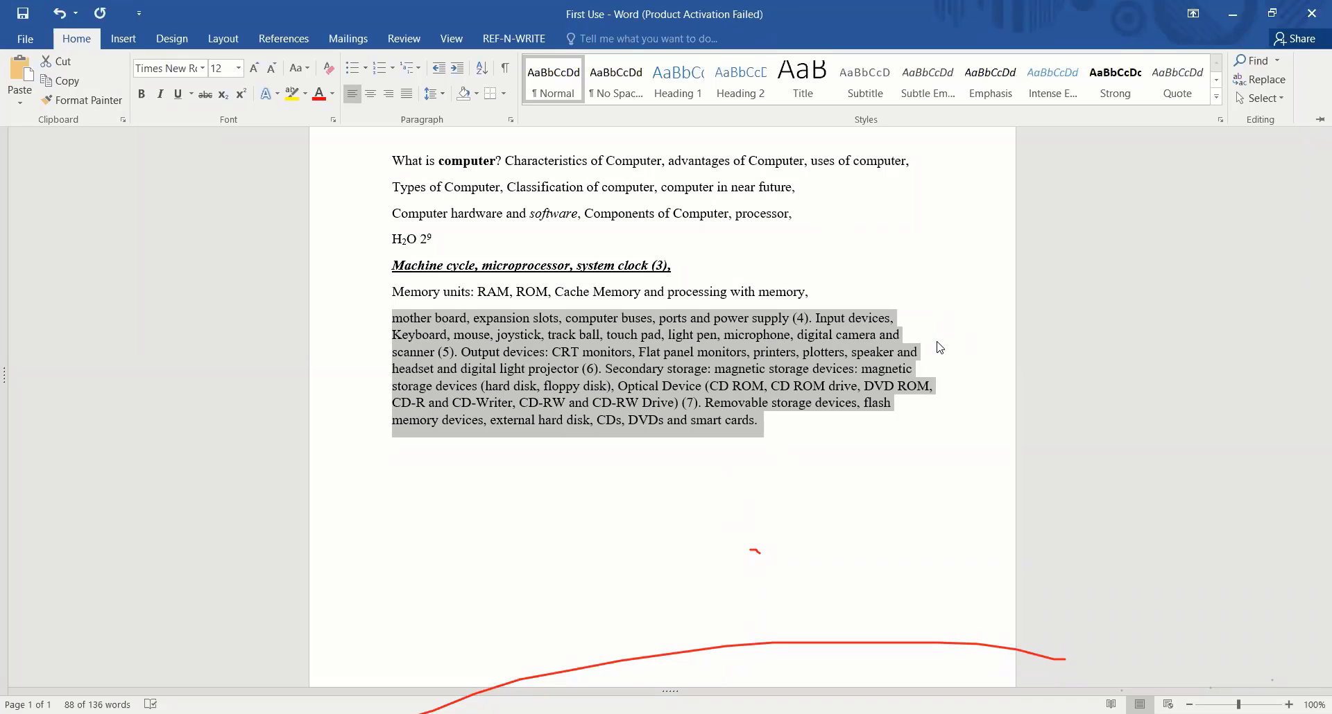
left_click(368, 96)
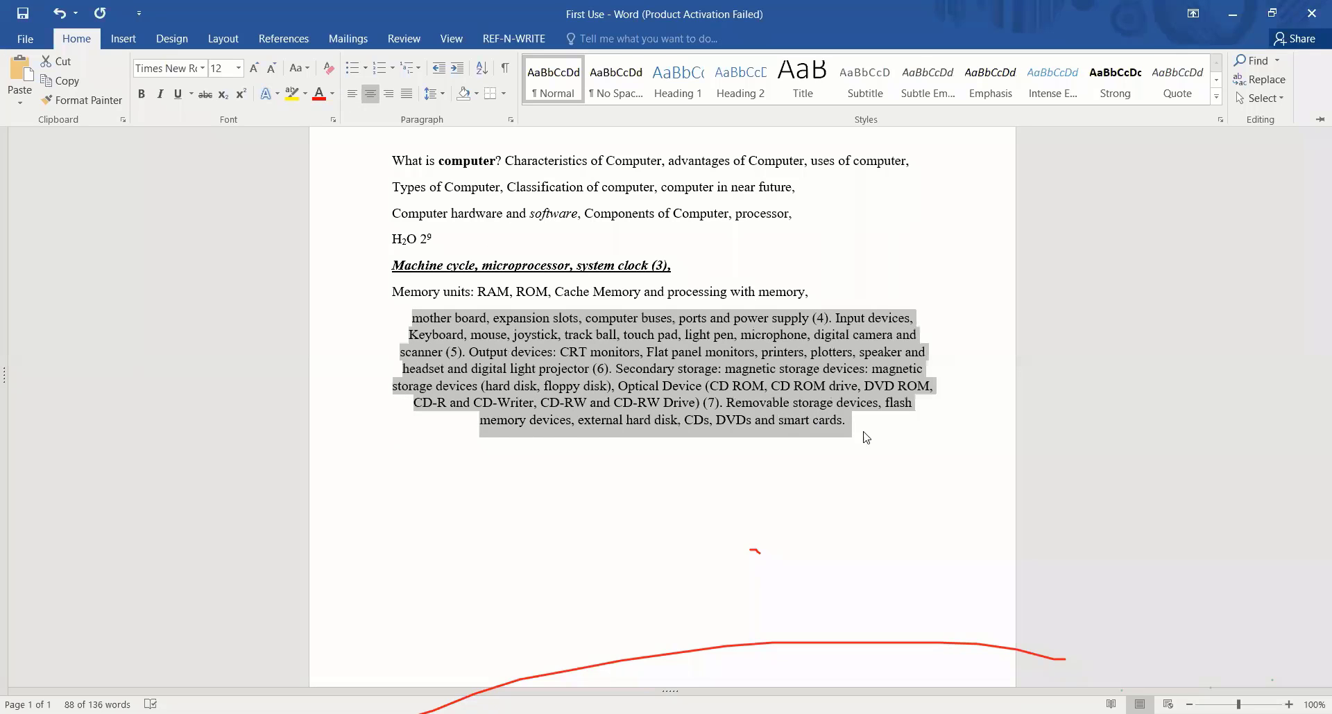
key("ctrl+F1")
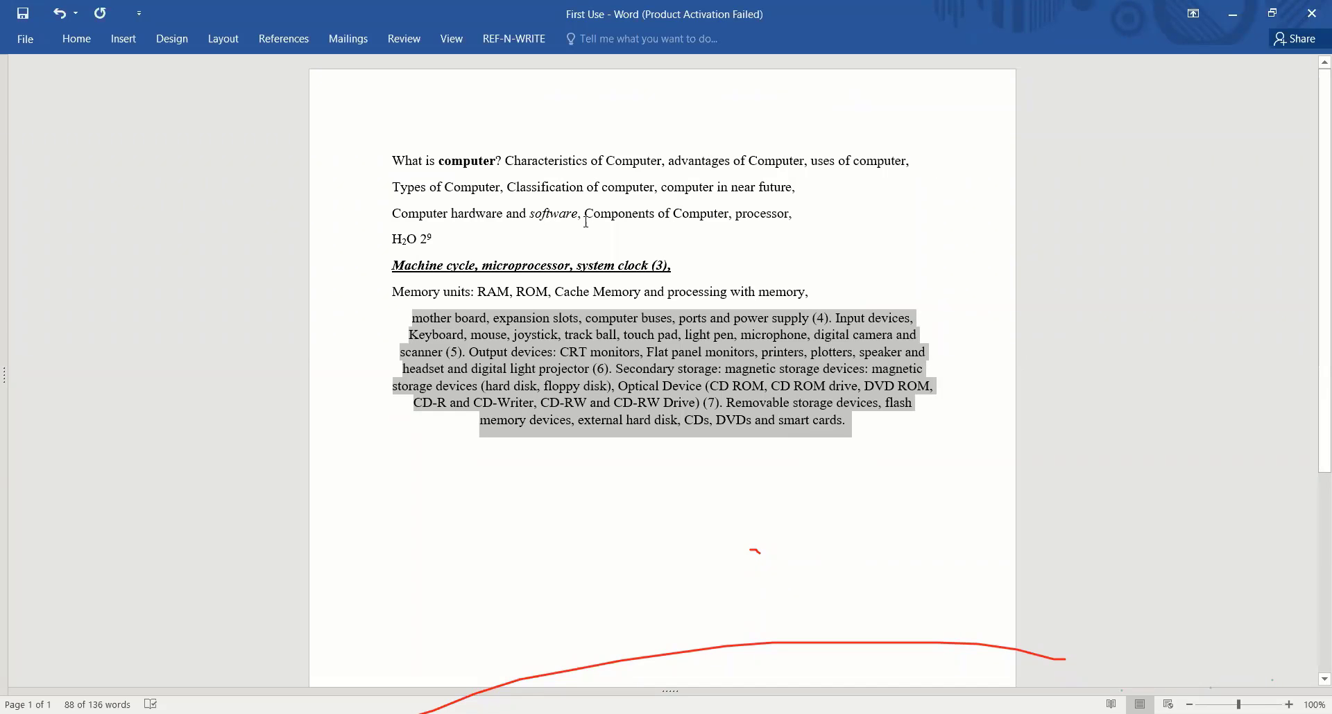
Merge the first line with the 'Types of Computer' line, removing the comma between them
left_click(915, 172)
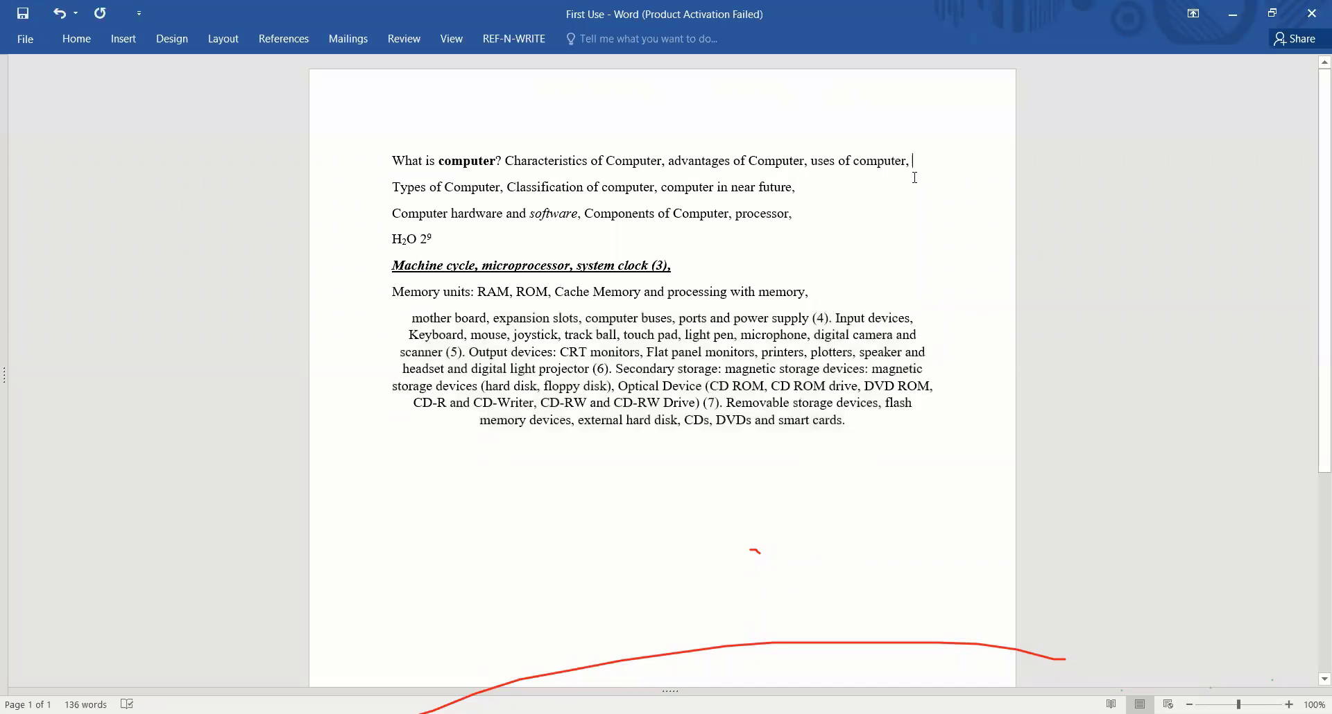
key("Delete")
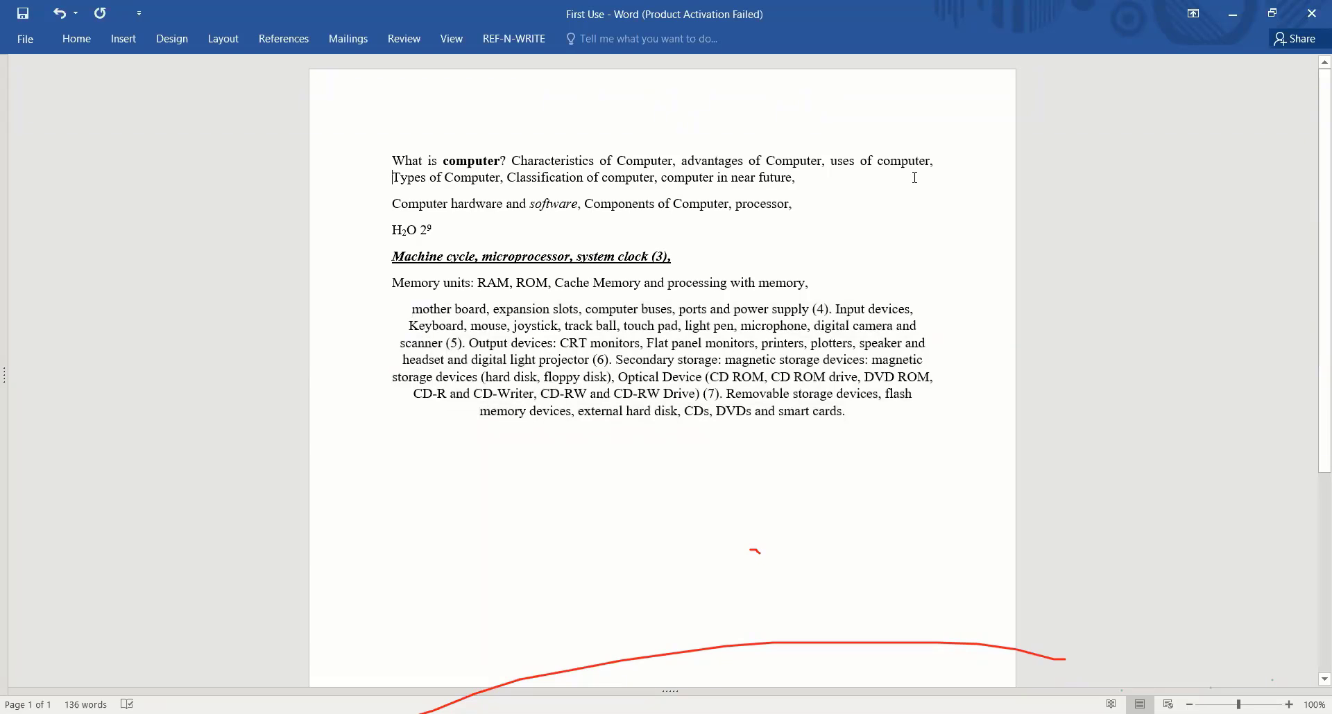
key("BackSpace")
key("BackSpace")
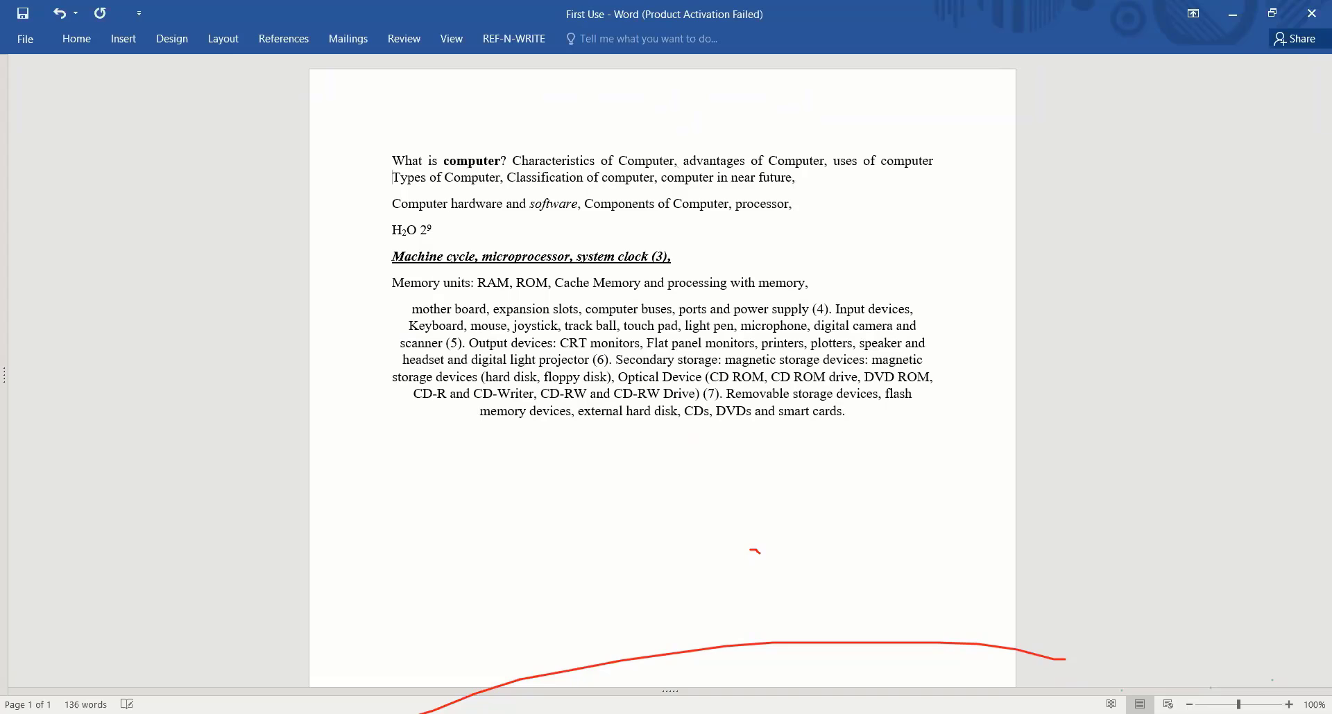
Centre-align the merged opening paragraph, then select the second line from 'Types'
mouse_move(796, 178)
left_mouse_down()
mouse_move(392, 174)
mouse_move(391, 160)
left_mouse_up()
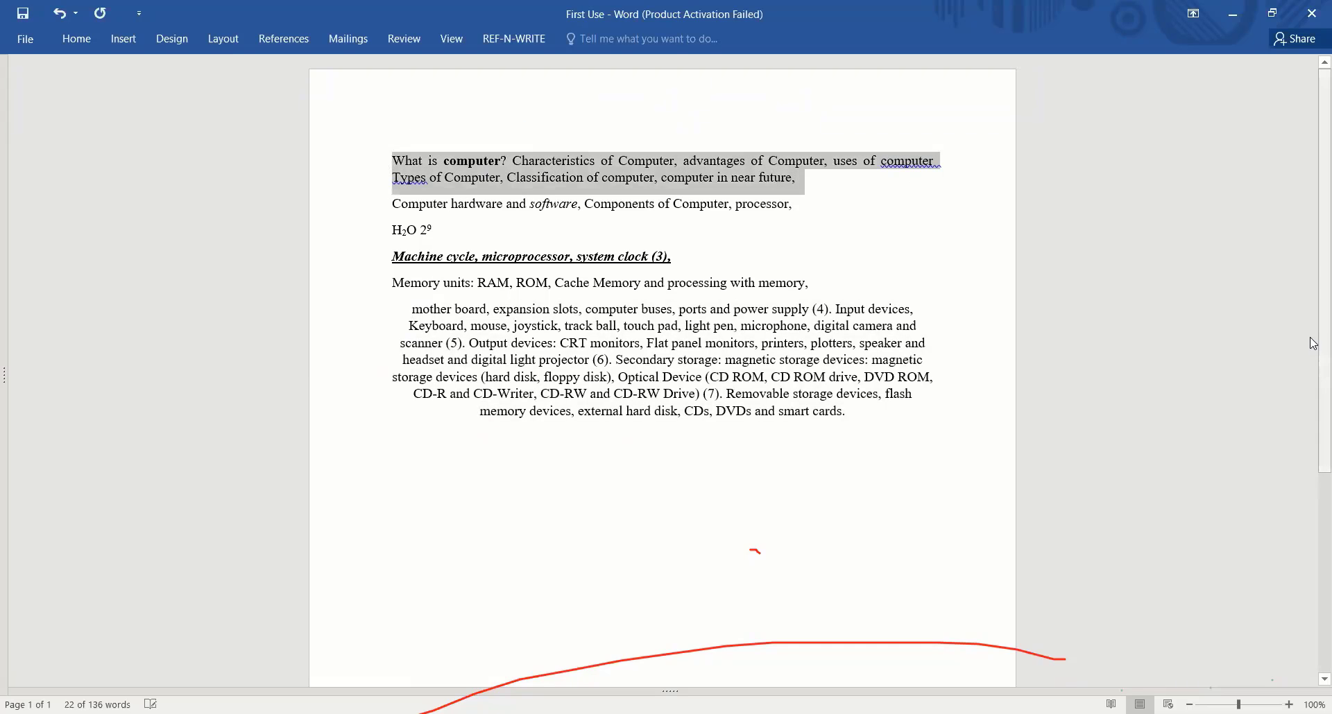
left_click(76, 39)
left_click(351, 95)
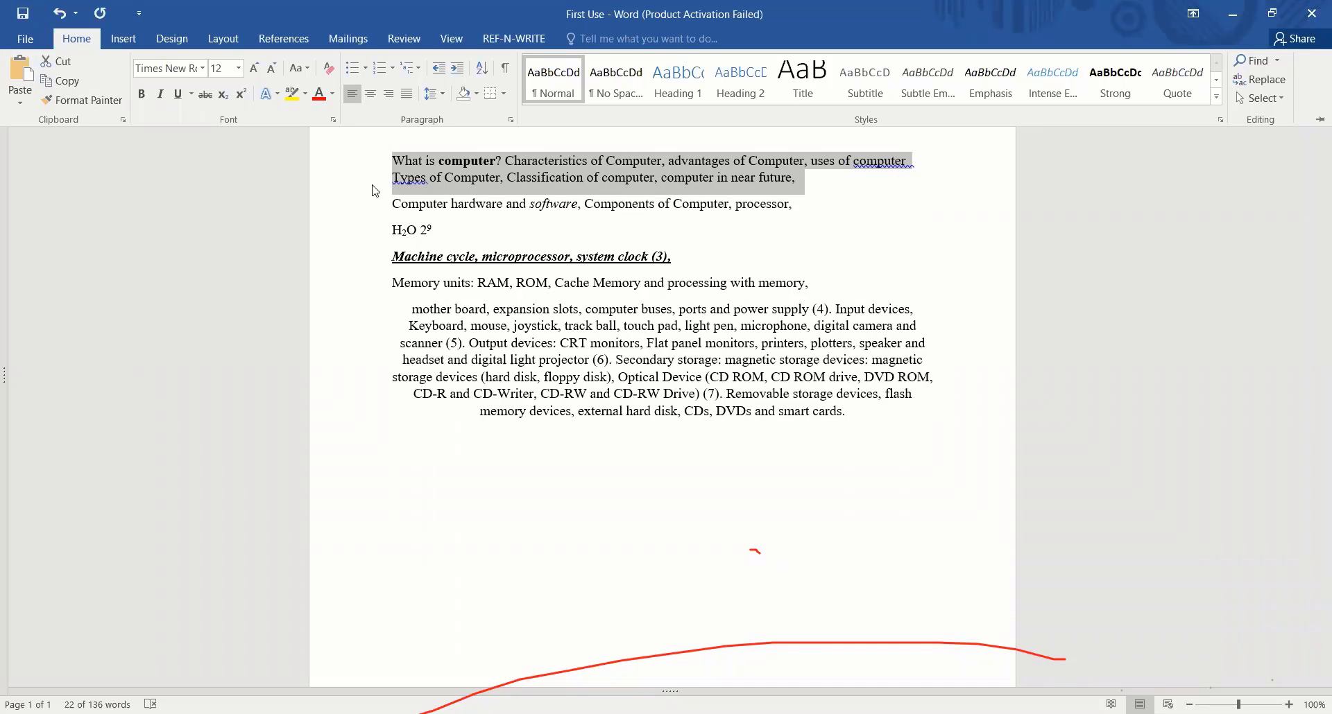
left_click(369, 102)
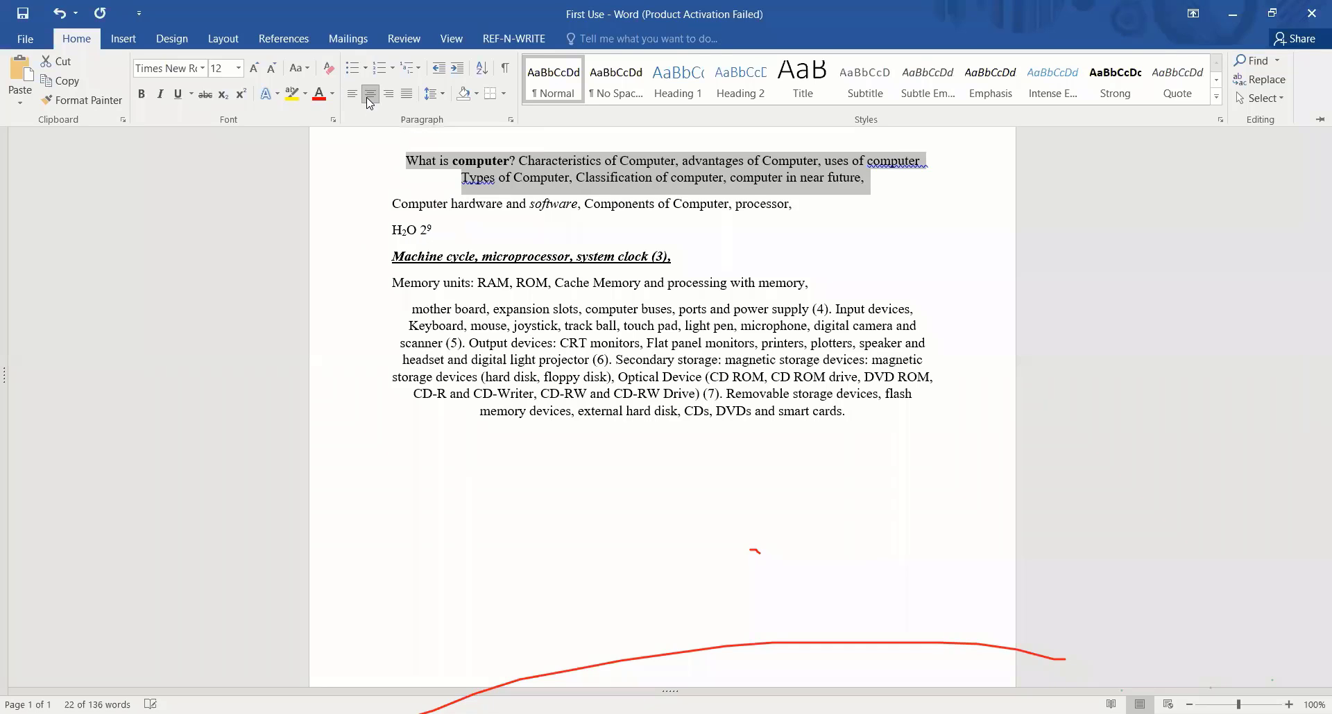
left_click(370, 102)
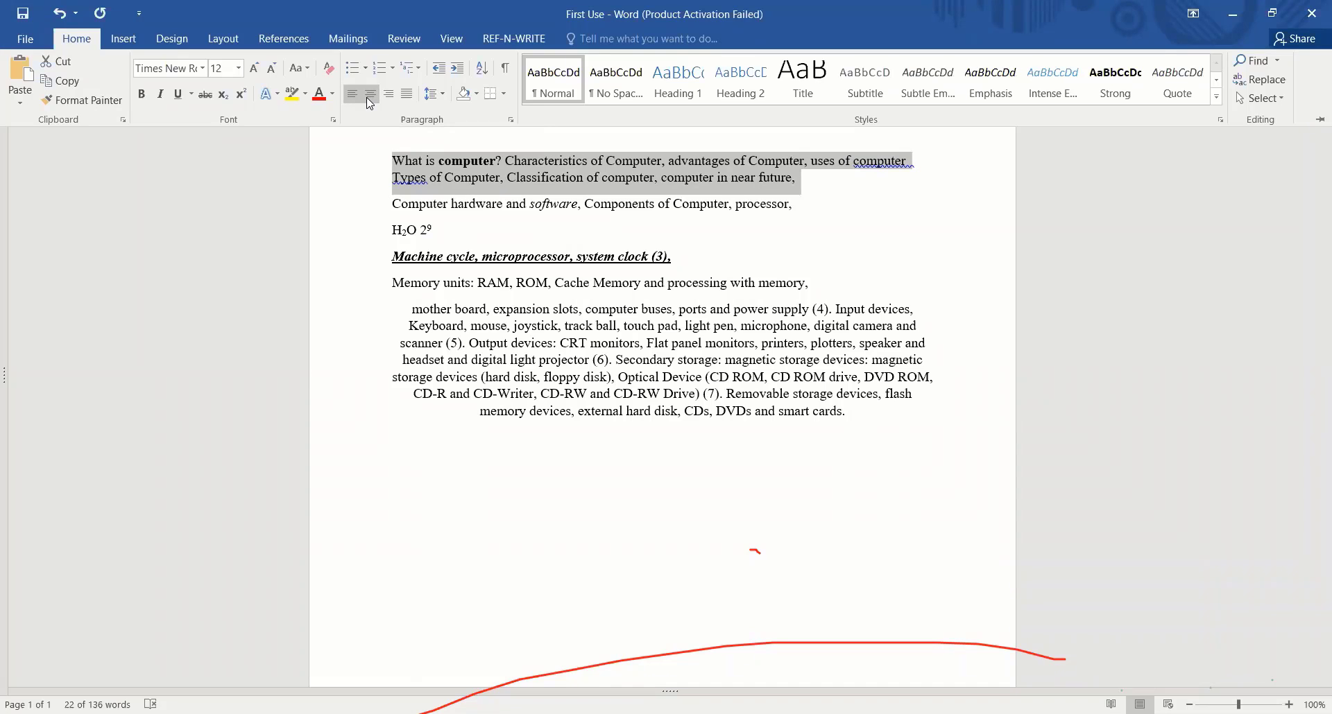
left_click(370, 102)
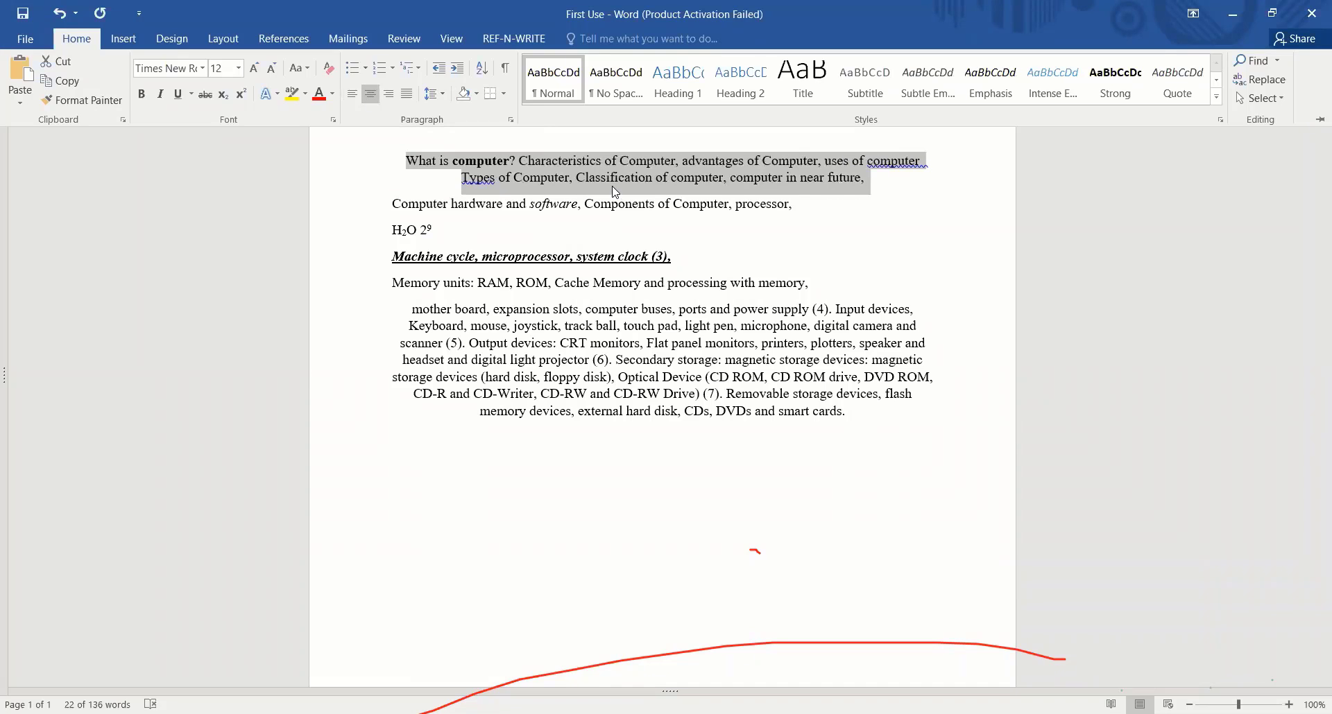
key("ctrl+F1")
left_click(464, 179)
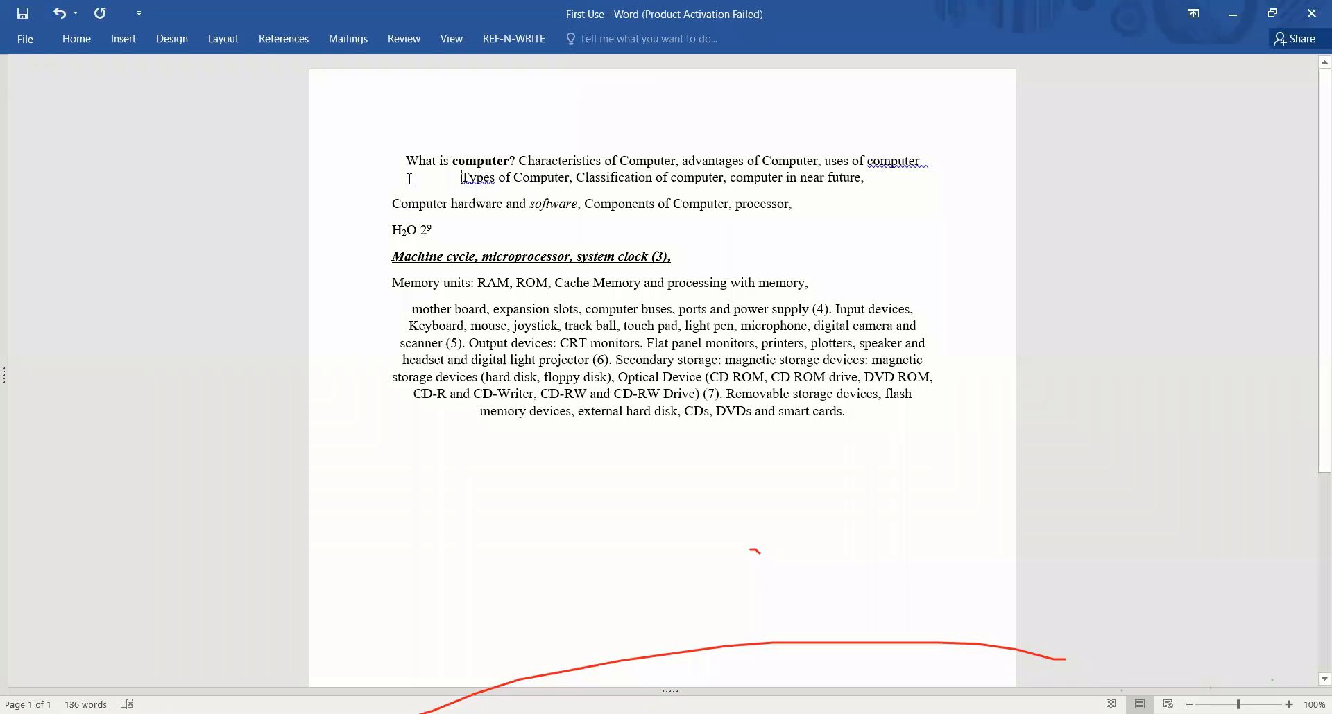
left_click_drag(463, 179, 864, 178)
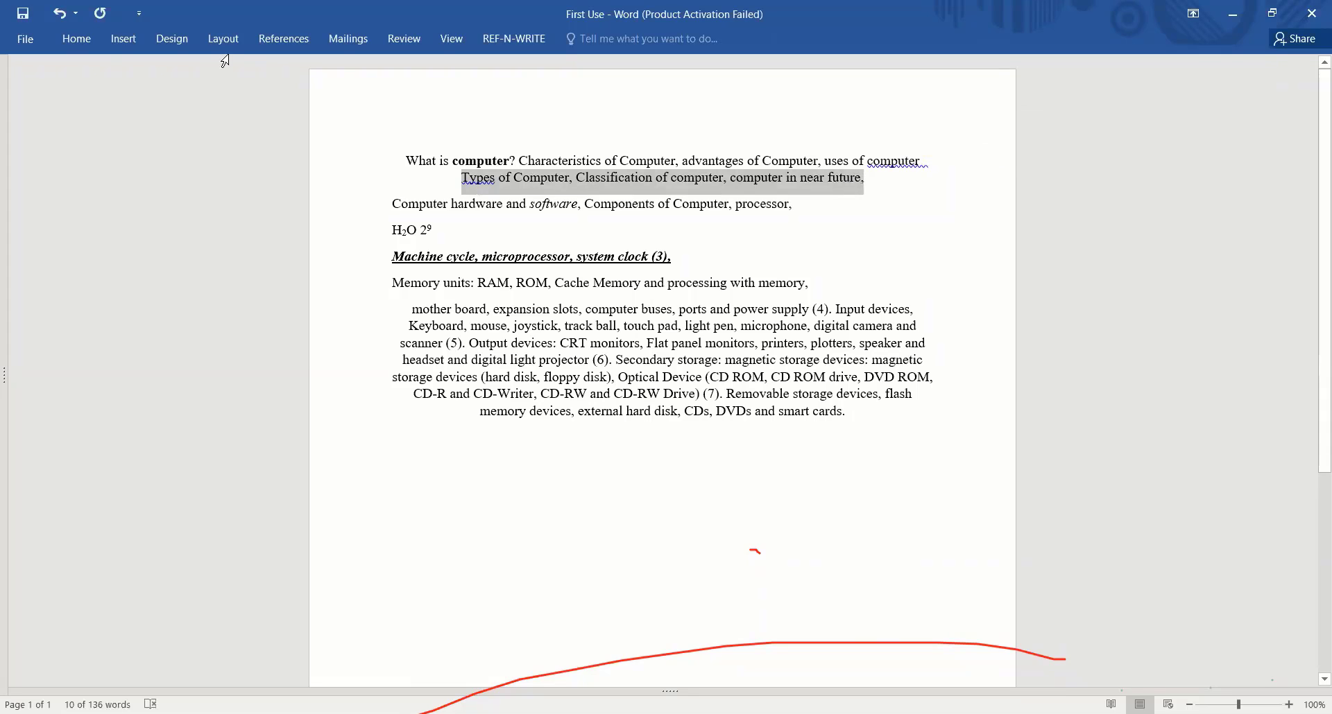
Try right, left and centre alignment on the opening paragraph, then justify it
left_click(89, 41)
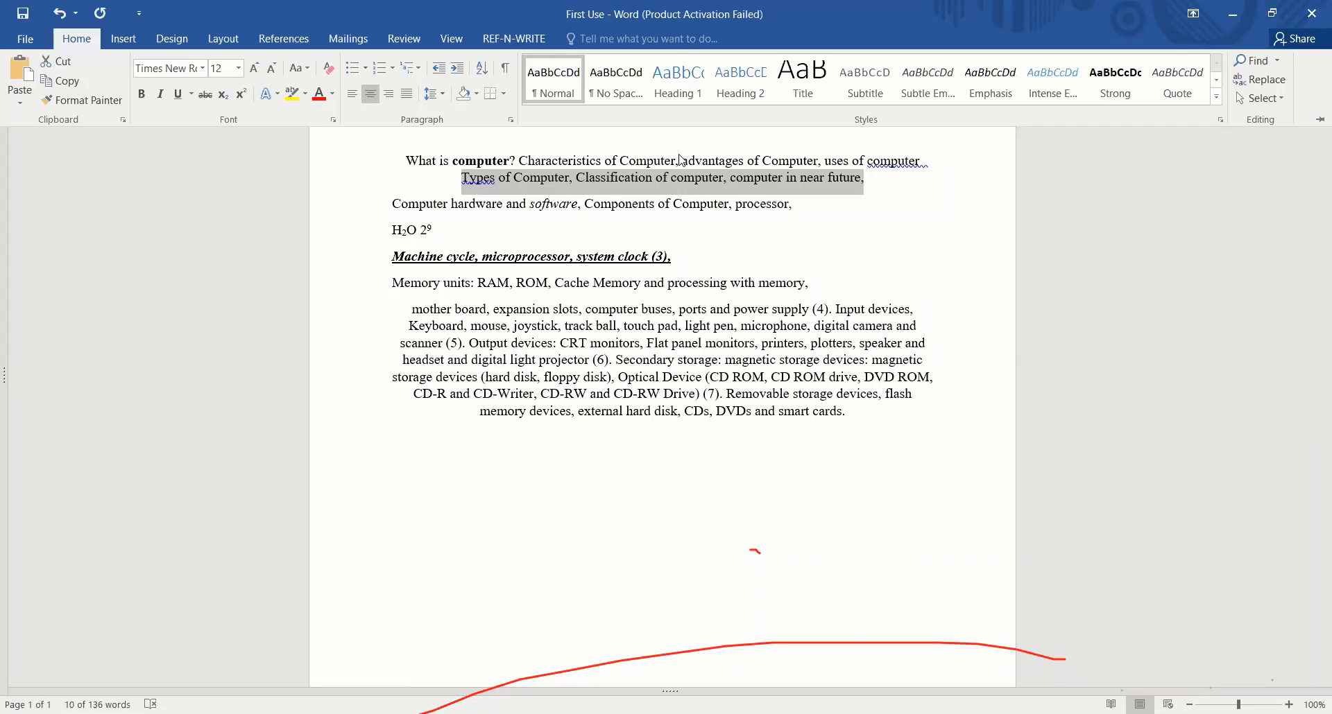
left_click(388, 93)
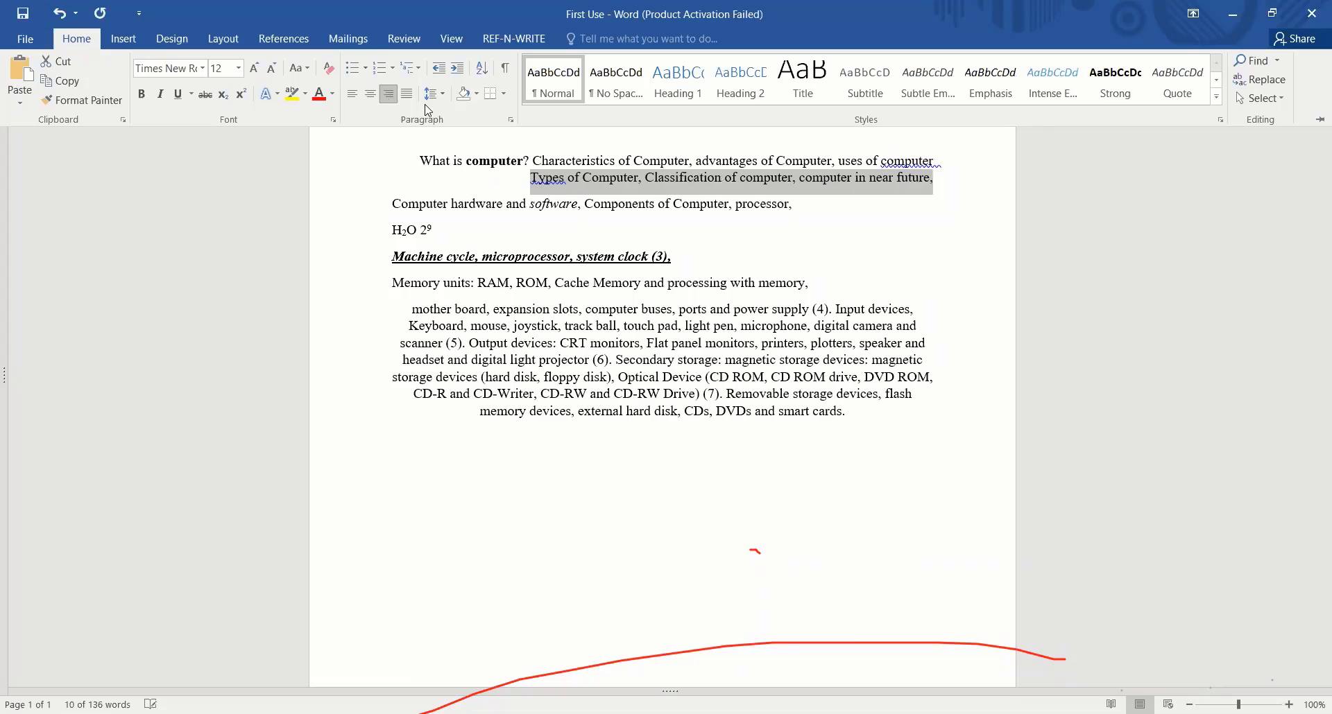
left_click(352, 95)
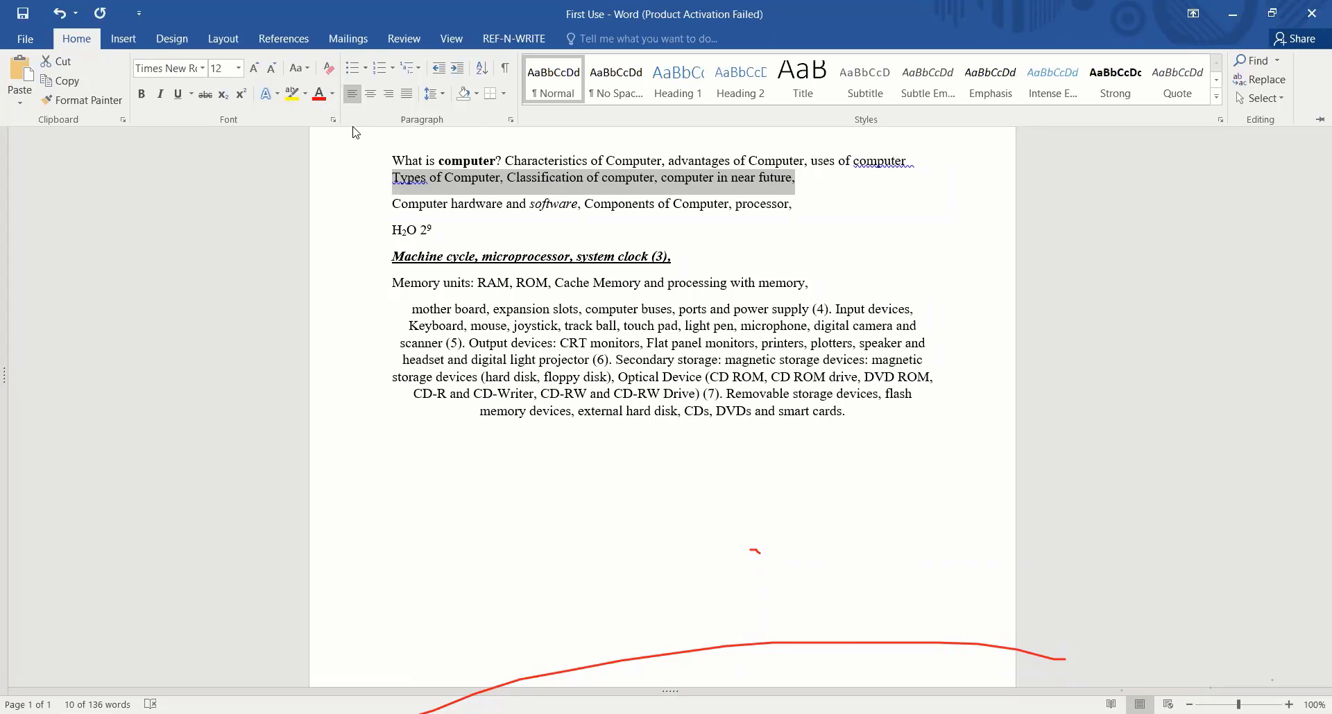
left_click(389, 95)
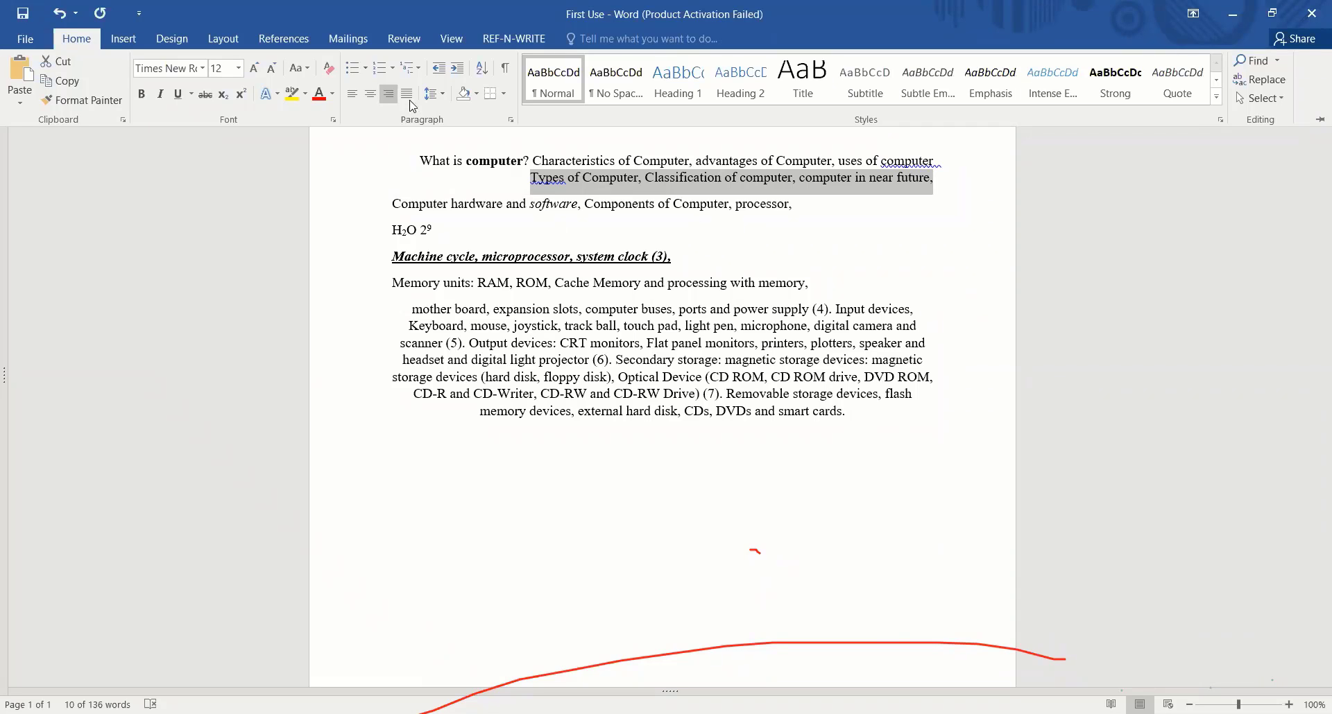
left_click(355, 97)
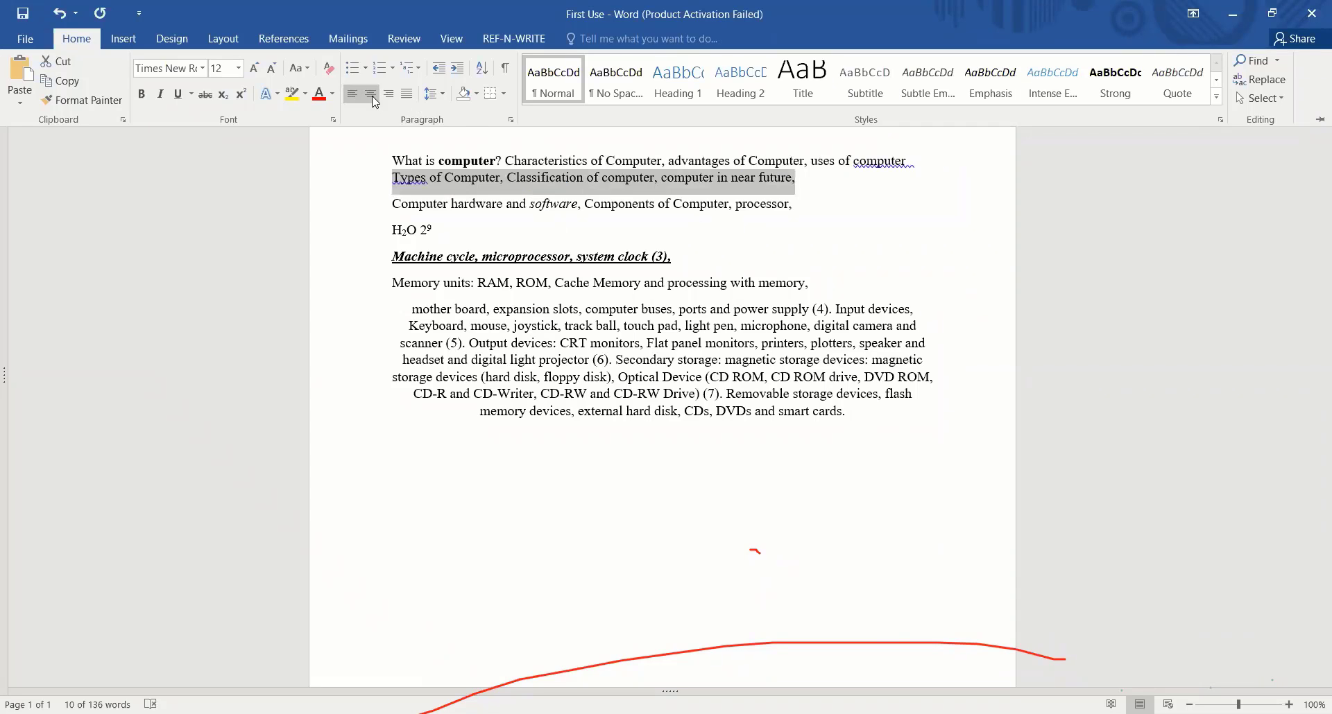
left_click(371, 97)
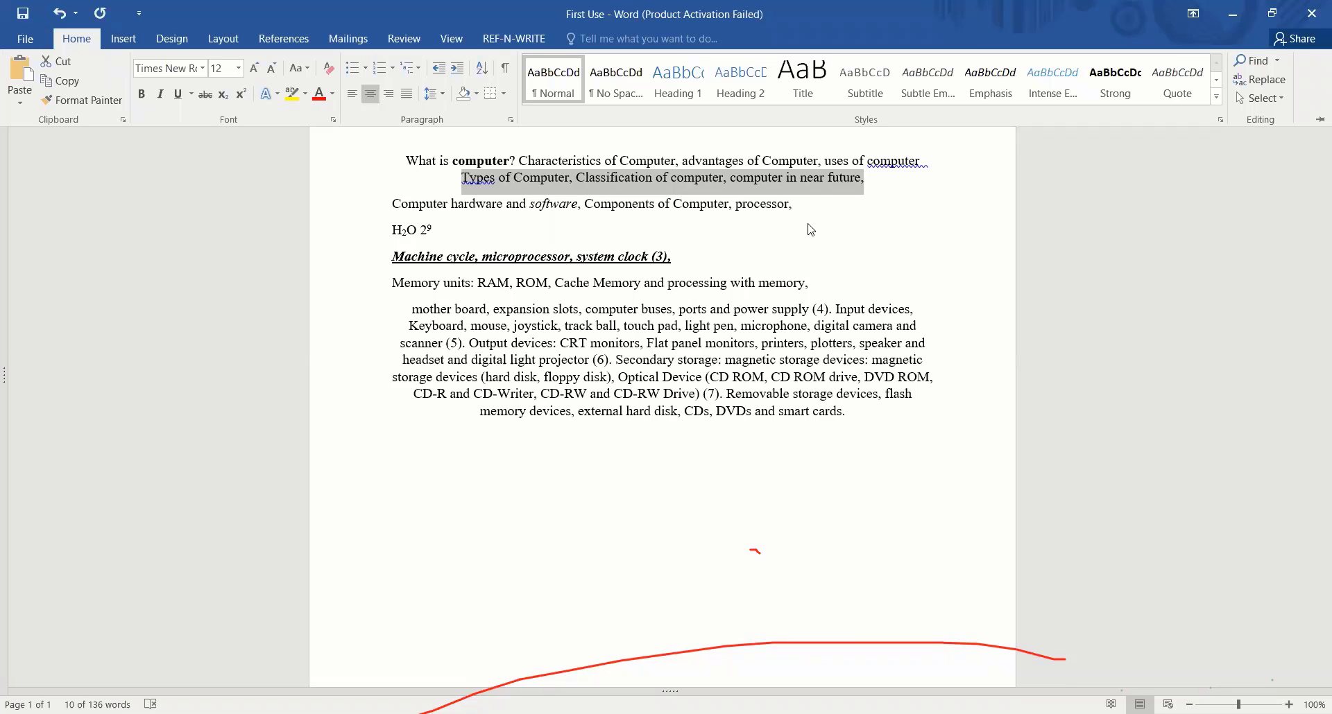
left_click_drag(888, 182, 397, 132)
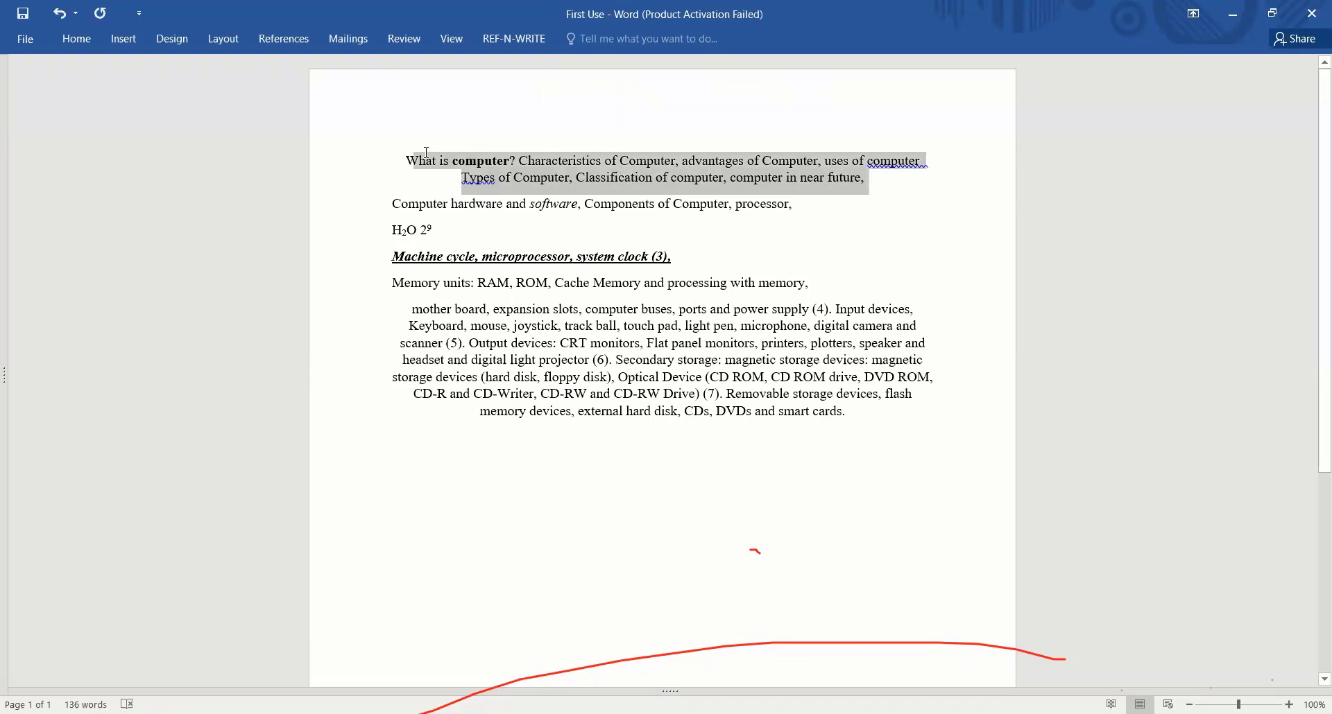
left_click(76, 39)
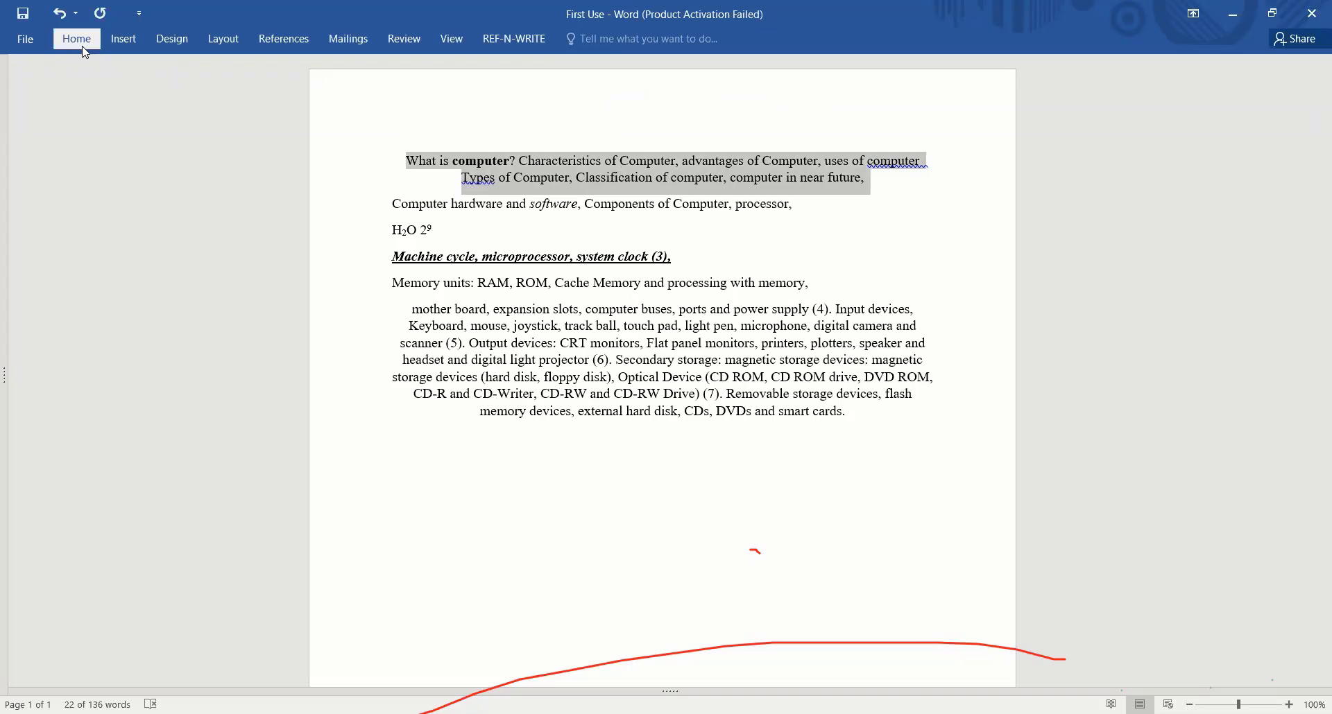
left_click(406, 93)
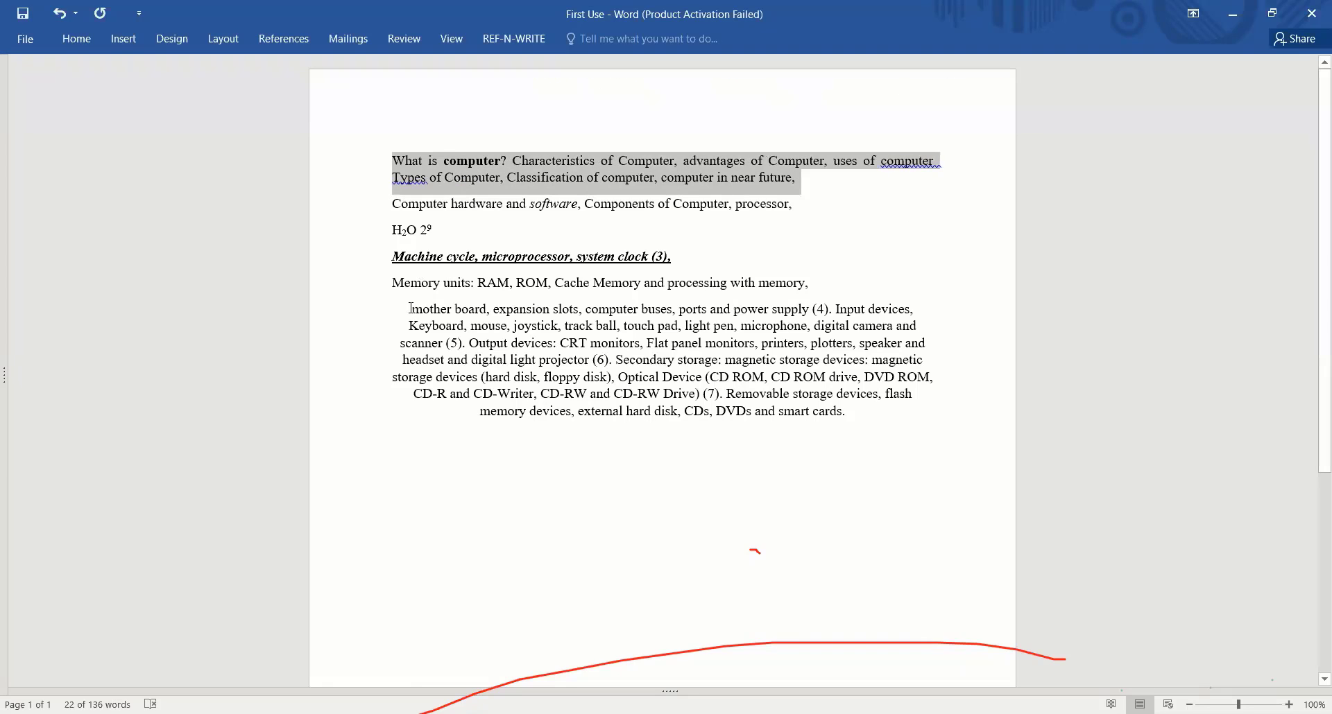
Justify the long 'mother board' hardware paragraph and deselect it
left_click_drag(411, 308, 851, 409)
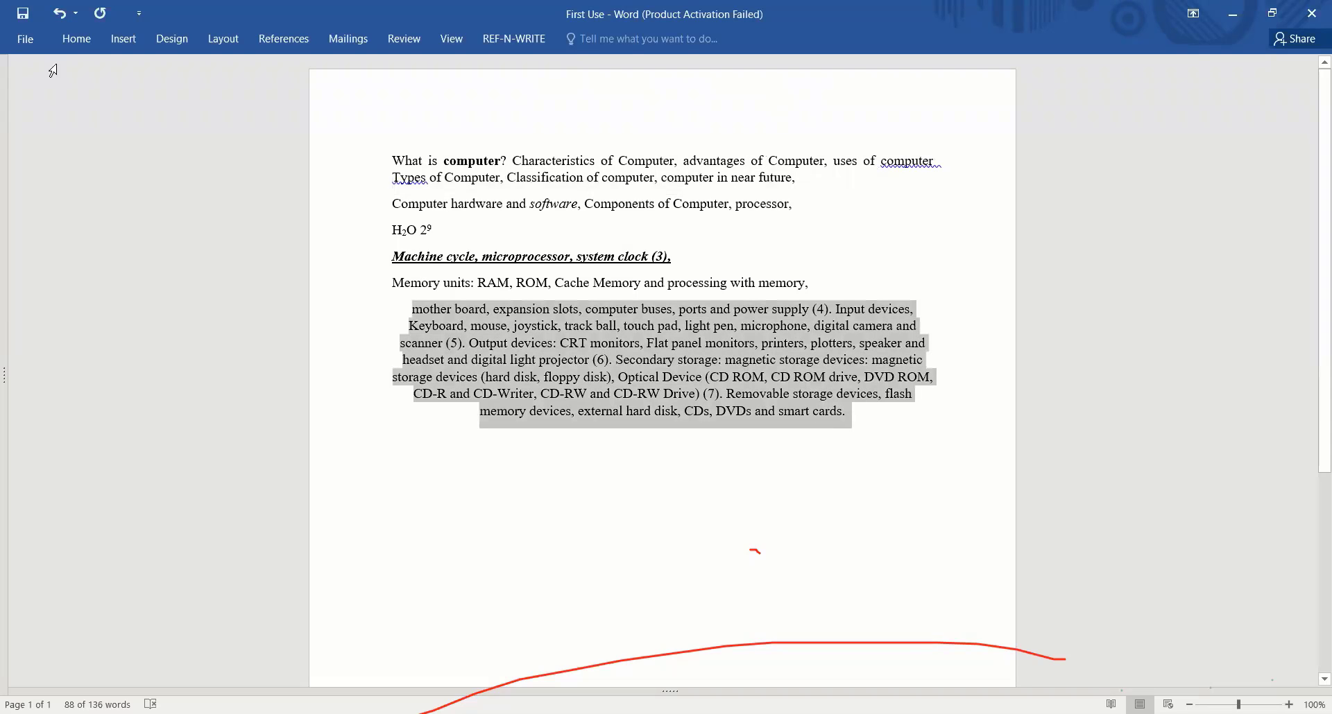
left_click(90, 38)
left_click(408, 94)
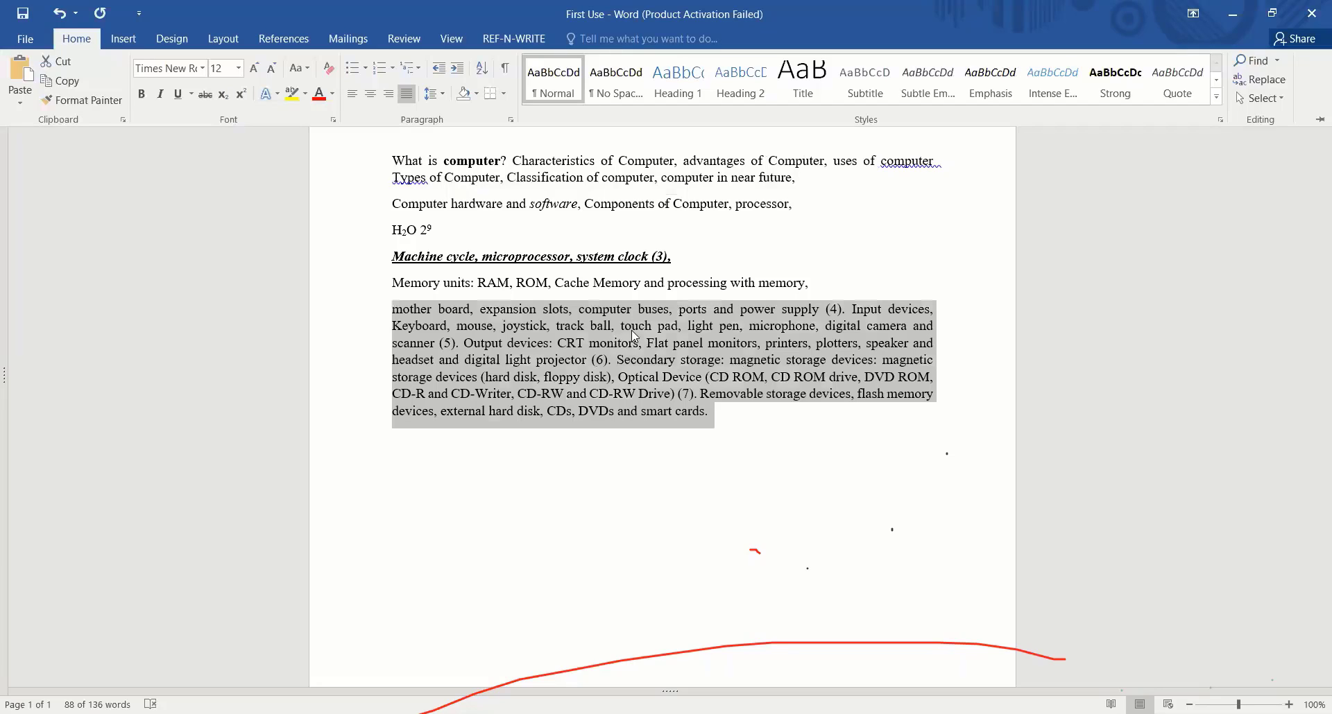
key("ctrl+F1")
left_click(580, 312)
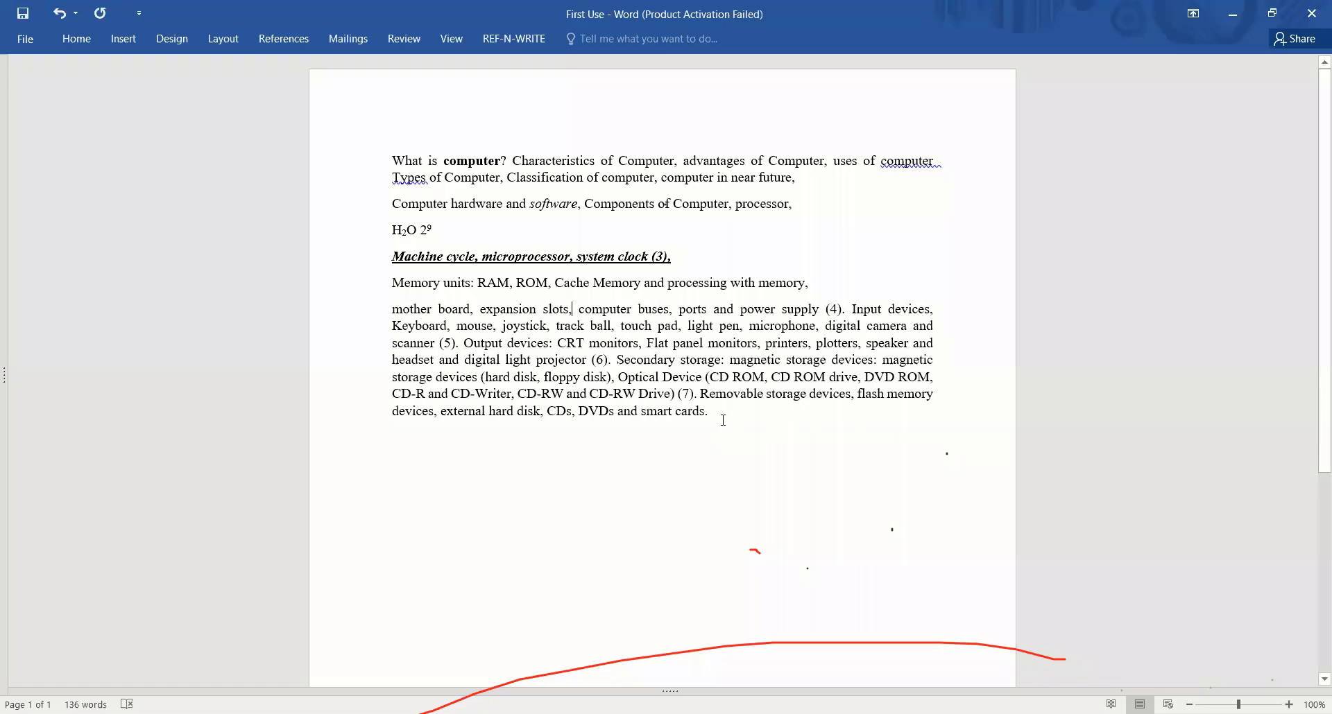
left_click(77, 41)
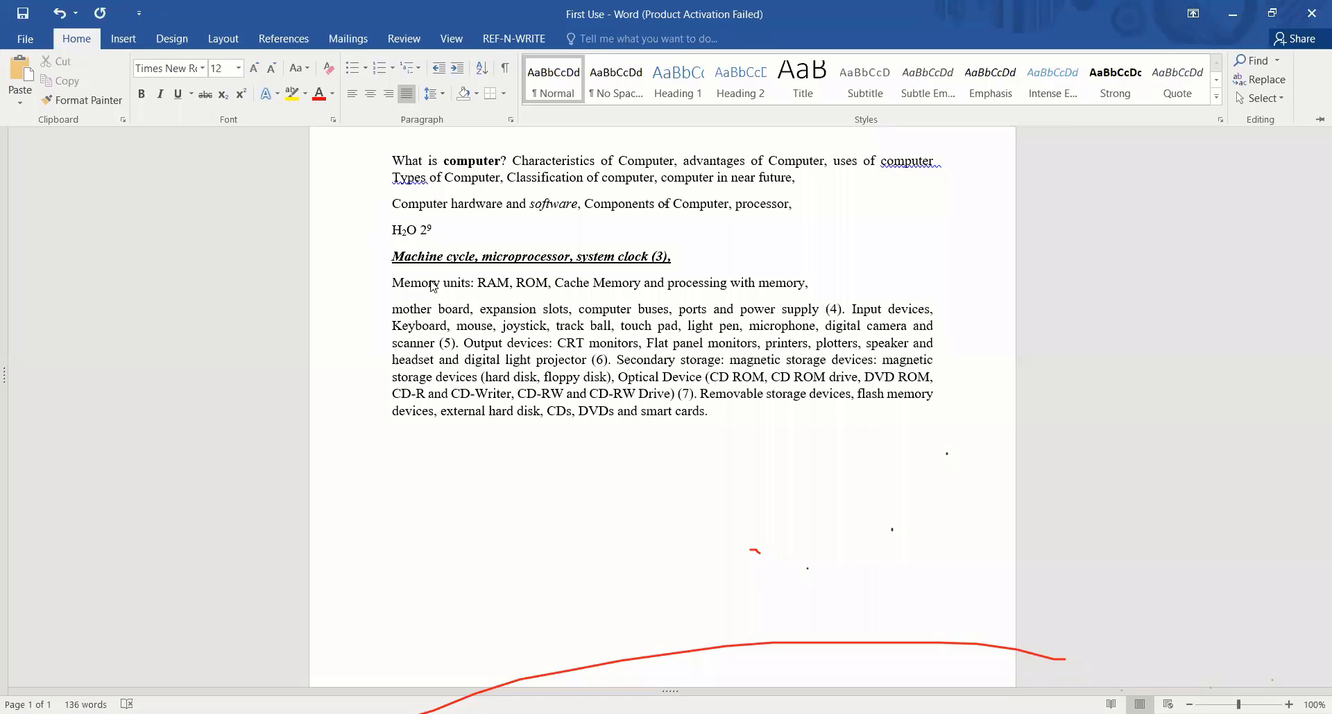
left_click(656, 470)
Add the lines 'Information Processing Cycle', 'Input' and 'Processing' below the long paragraph
left_click(721, 416)
key("Return")
key("Return")
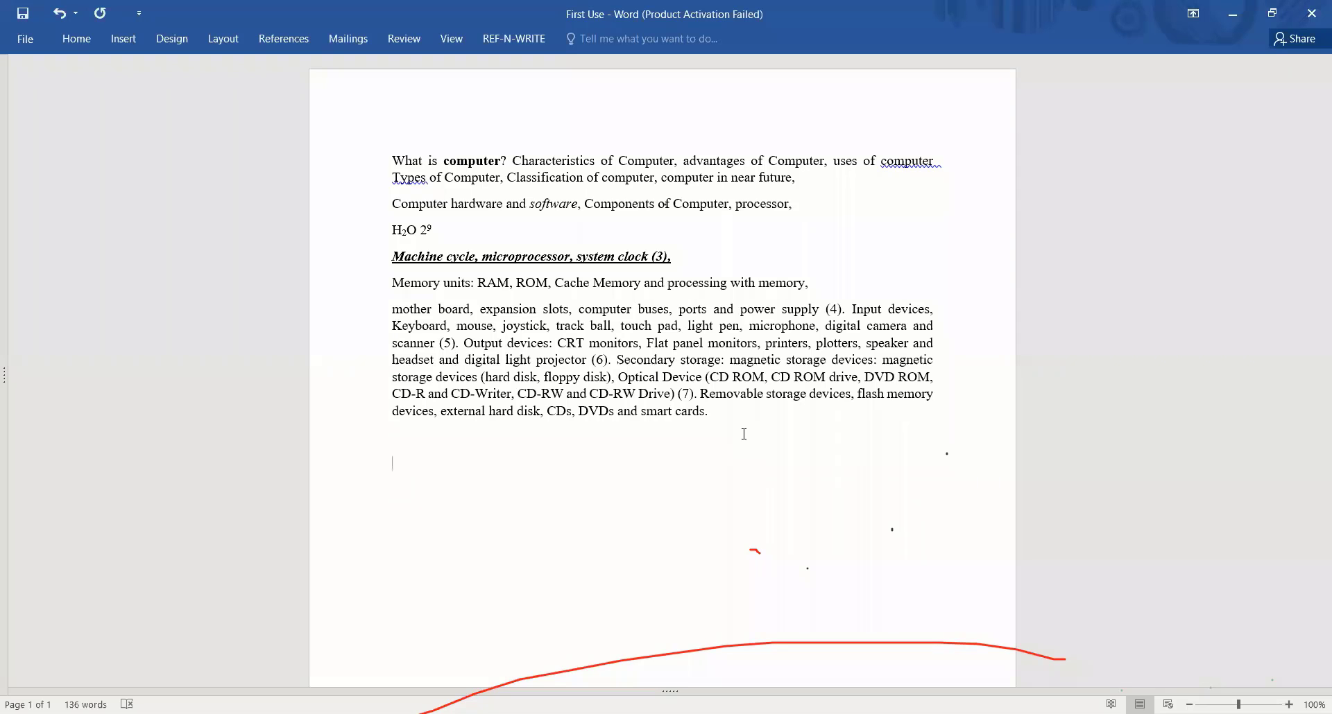
type("Infor")
type("mation Pro")
type("cessing Cy")
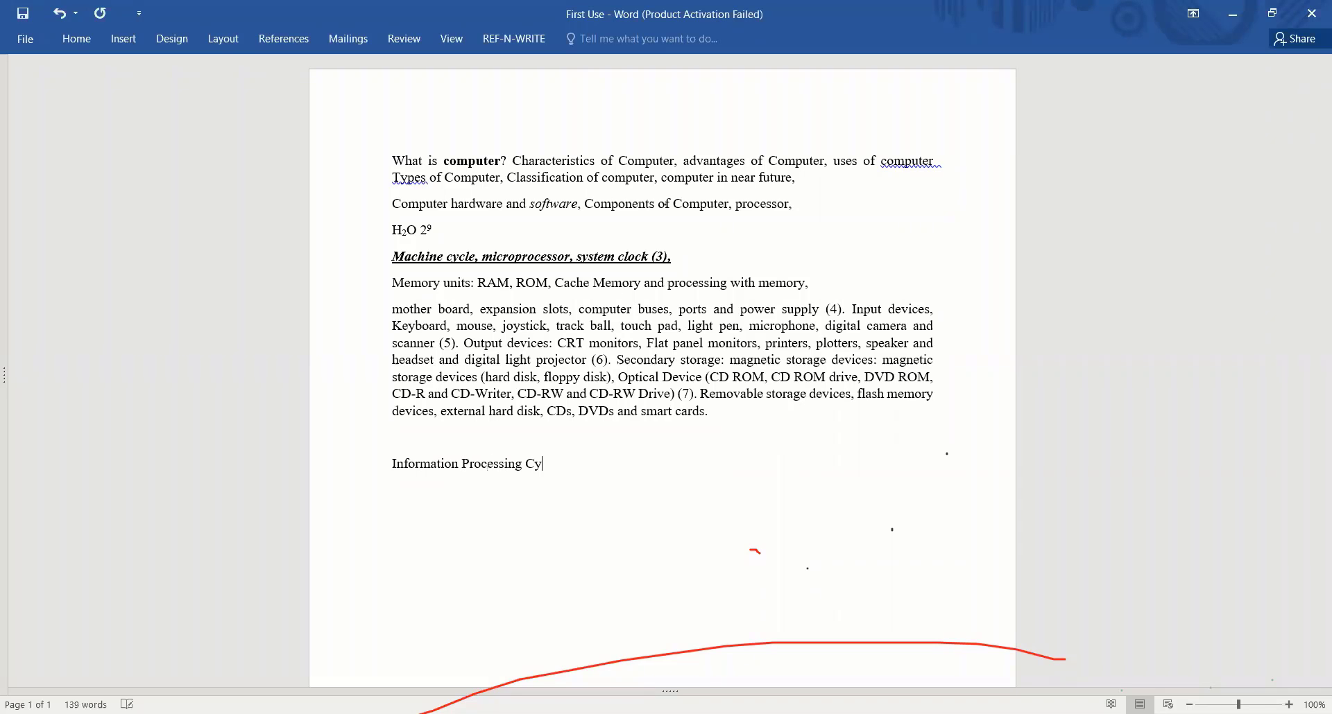
type("cle ")
type("Inp")
type("ut")
key("Return")
type("Processing")
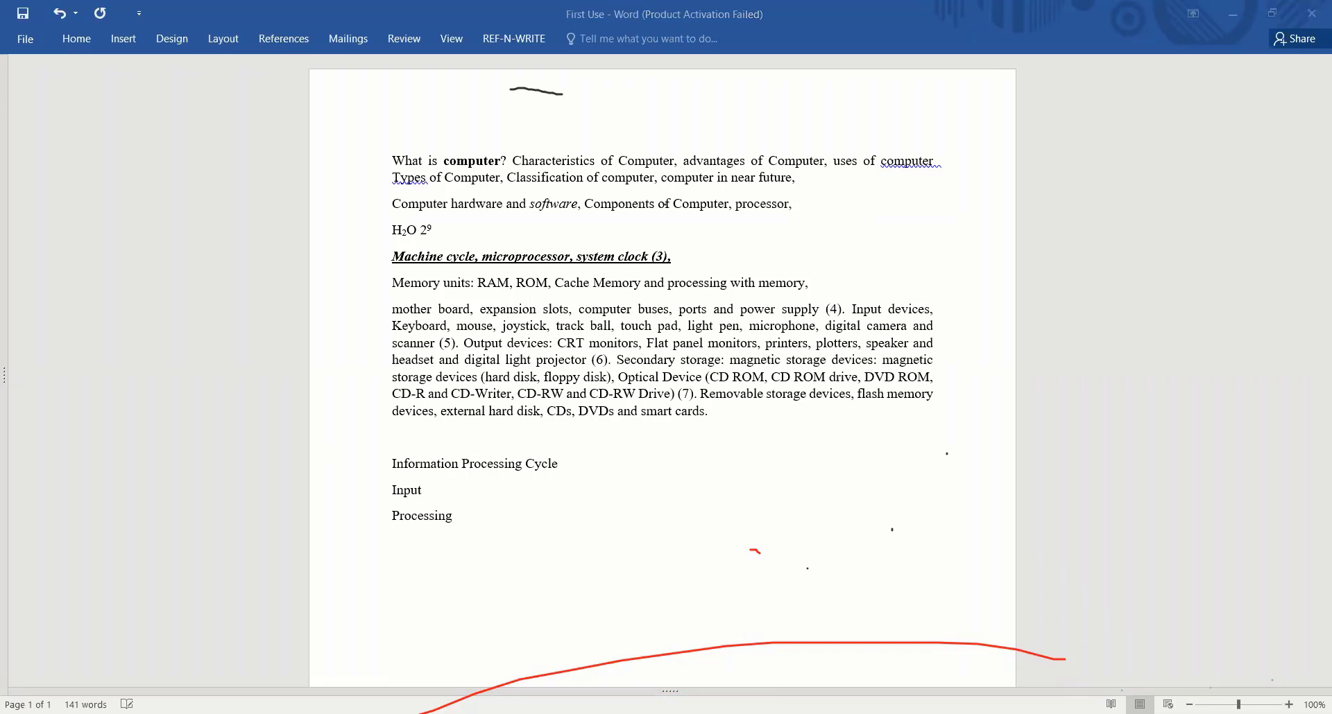
Add the 'Output' and 'Storage' lines, correcting typos along the way
left_click(462, 517)
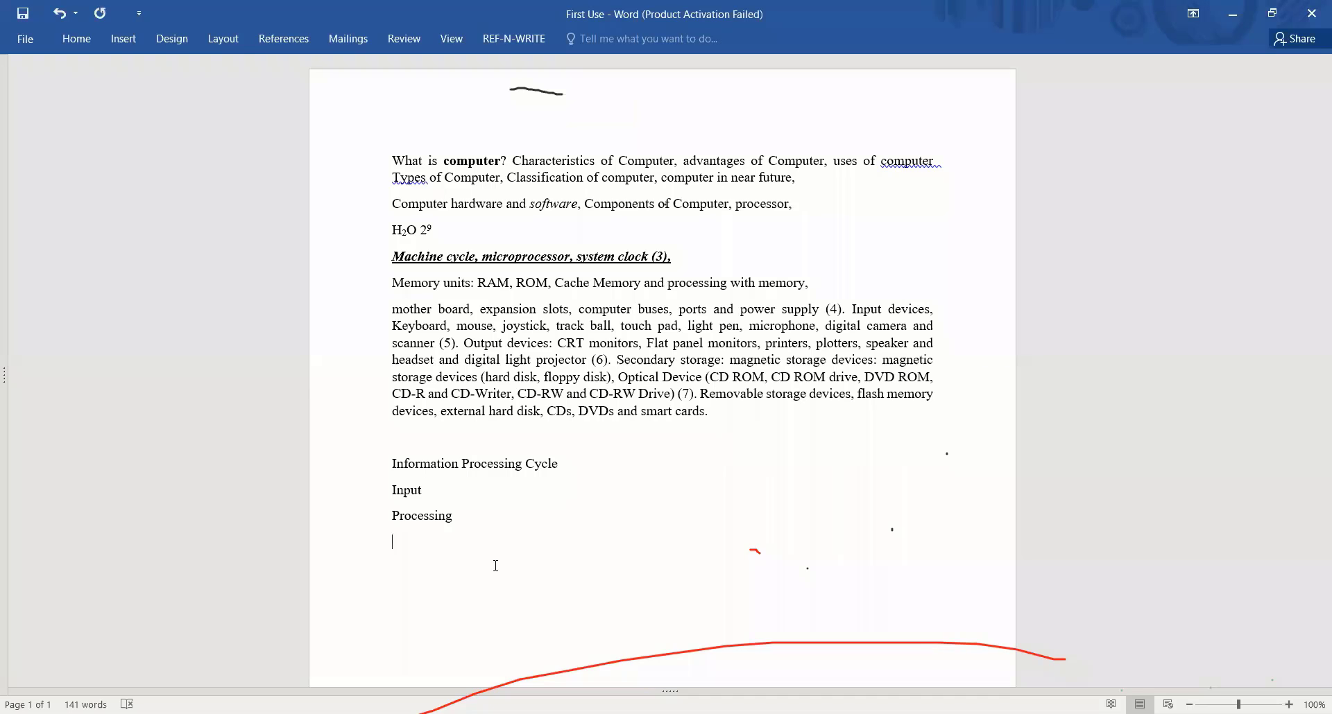
type("Out")
type("p")
key("BackSpace")
type("put")
type("Stor")
type("r")
key("BackSpace")
type("ag")
type("e")
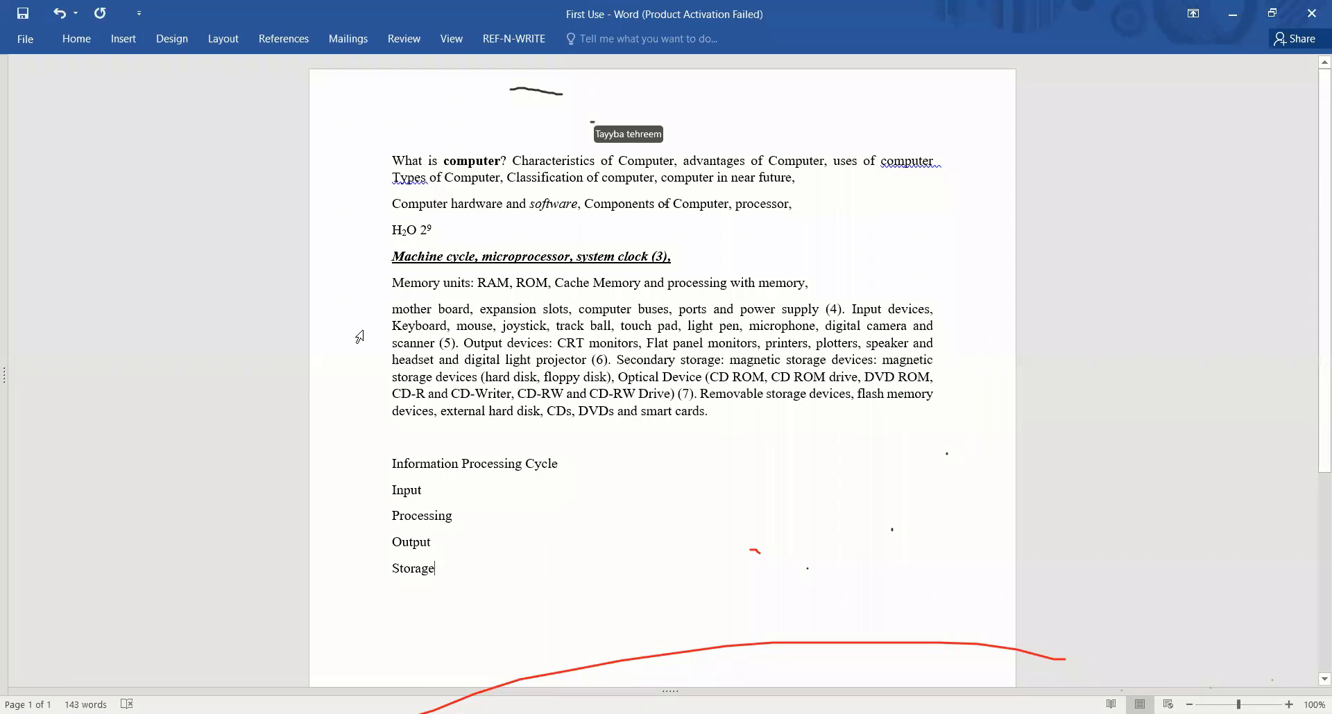
left_click(451, 490)
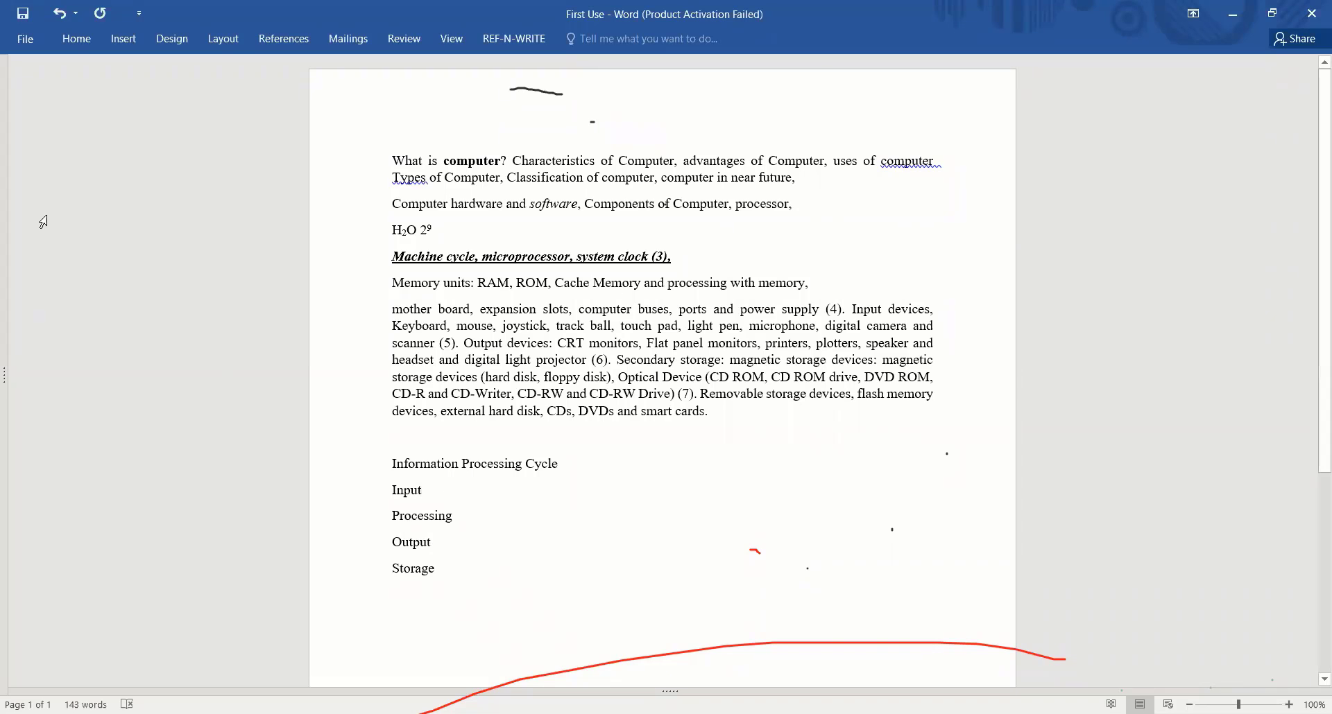
left_click(78, 42)
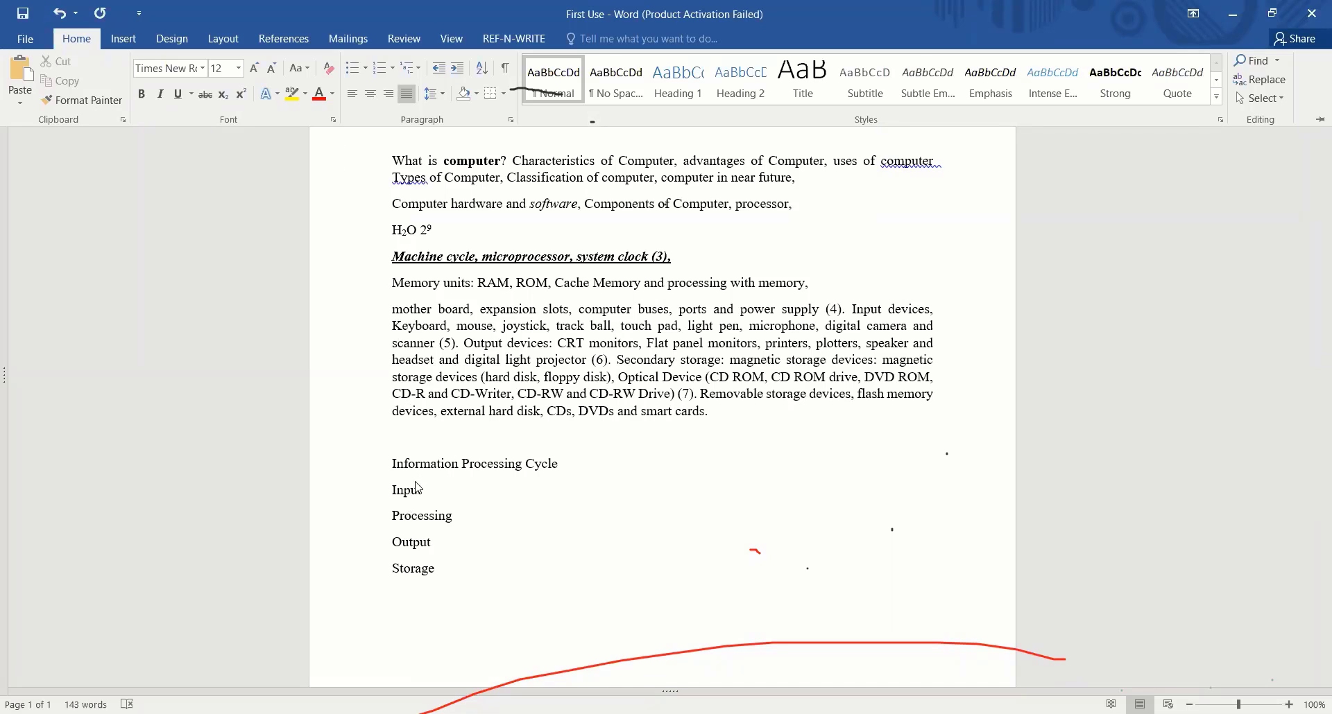
Select the Input through Storage lines, apply bullets, then switch them to numbering 1–4
left_click(396, 494)
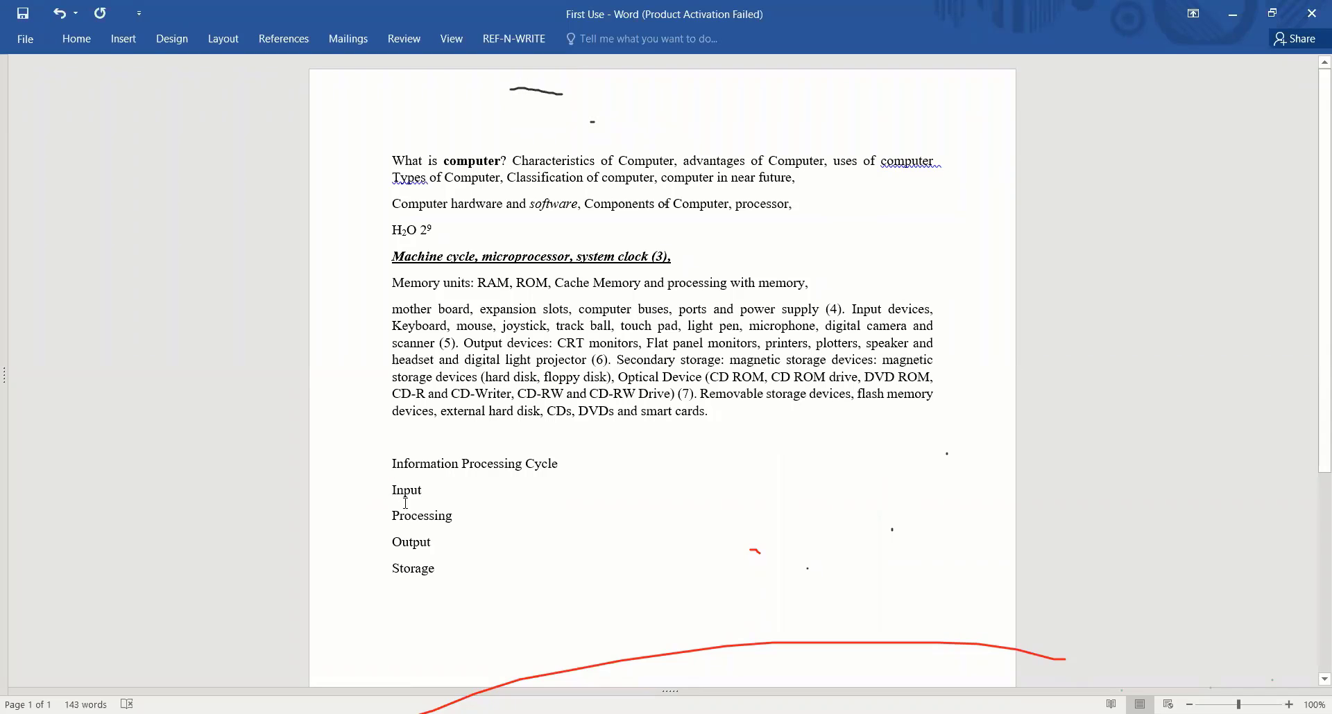
left_click_drag(393, 490, 435, 573)
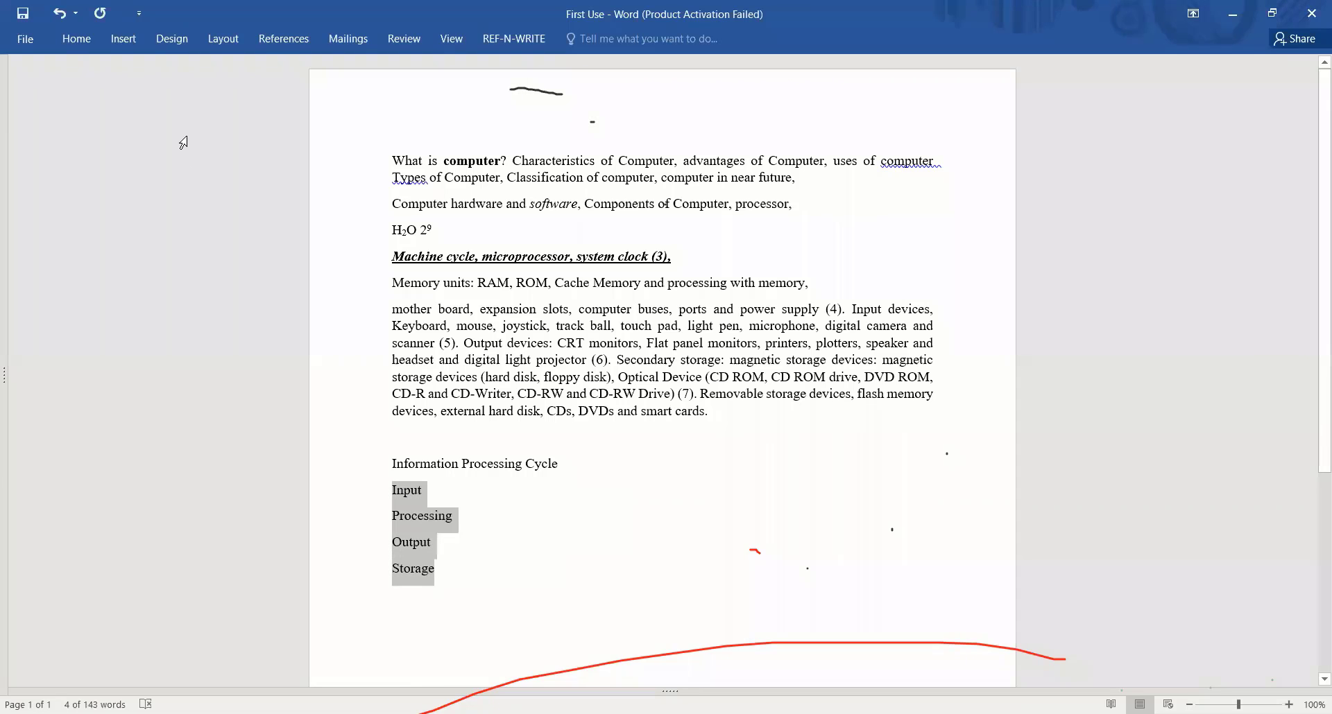
left_click(76, 38)
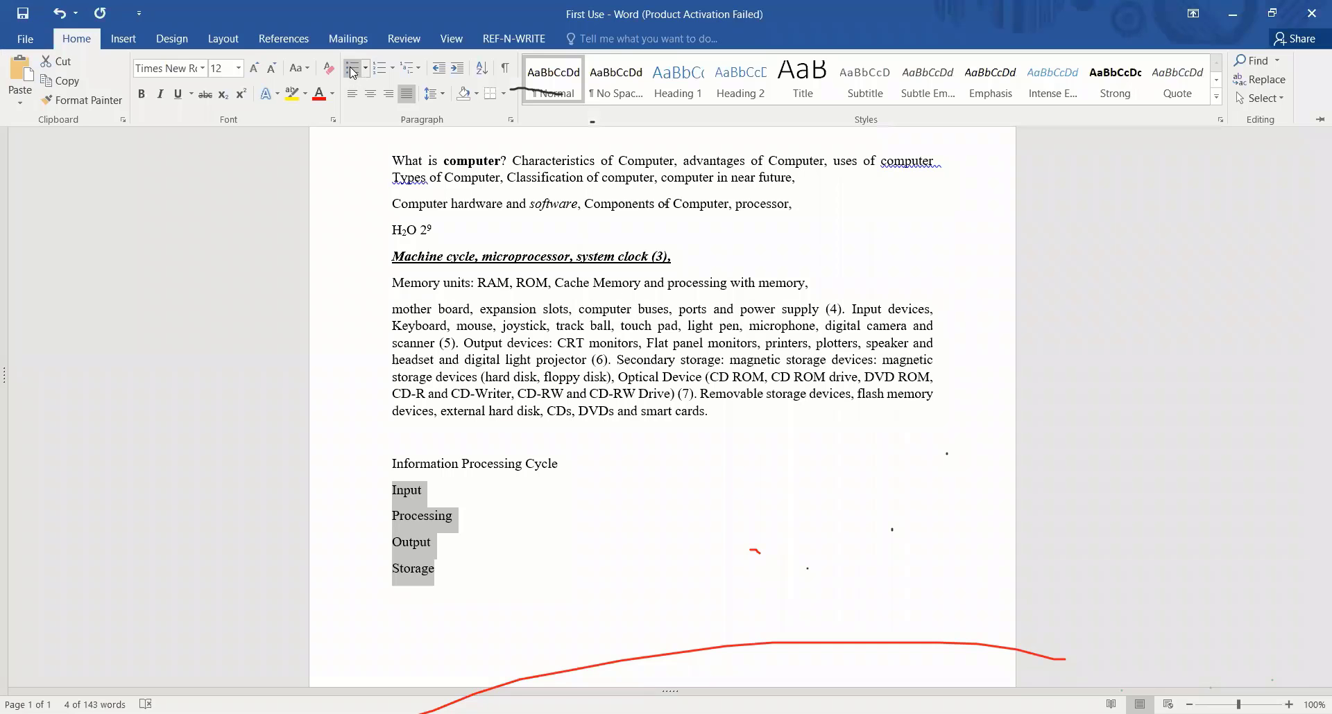
left_click(353, 69)
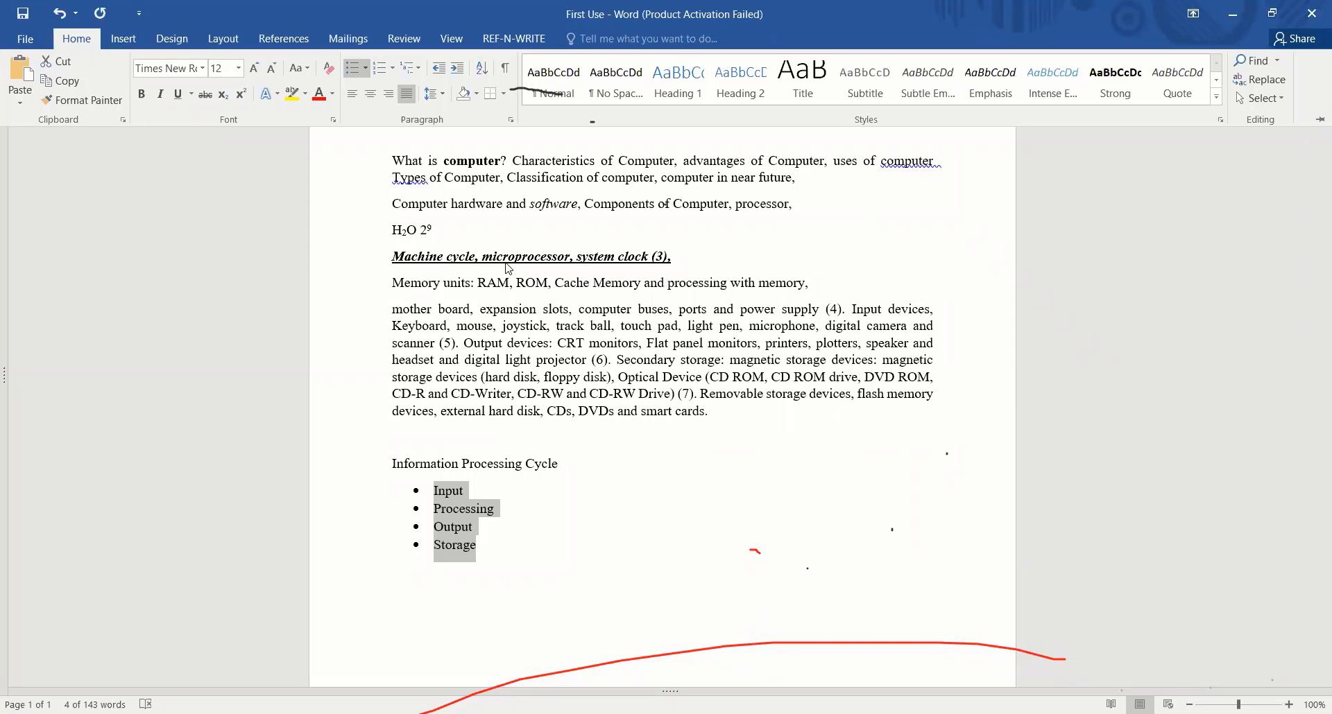
left_click(374, 69)
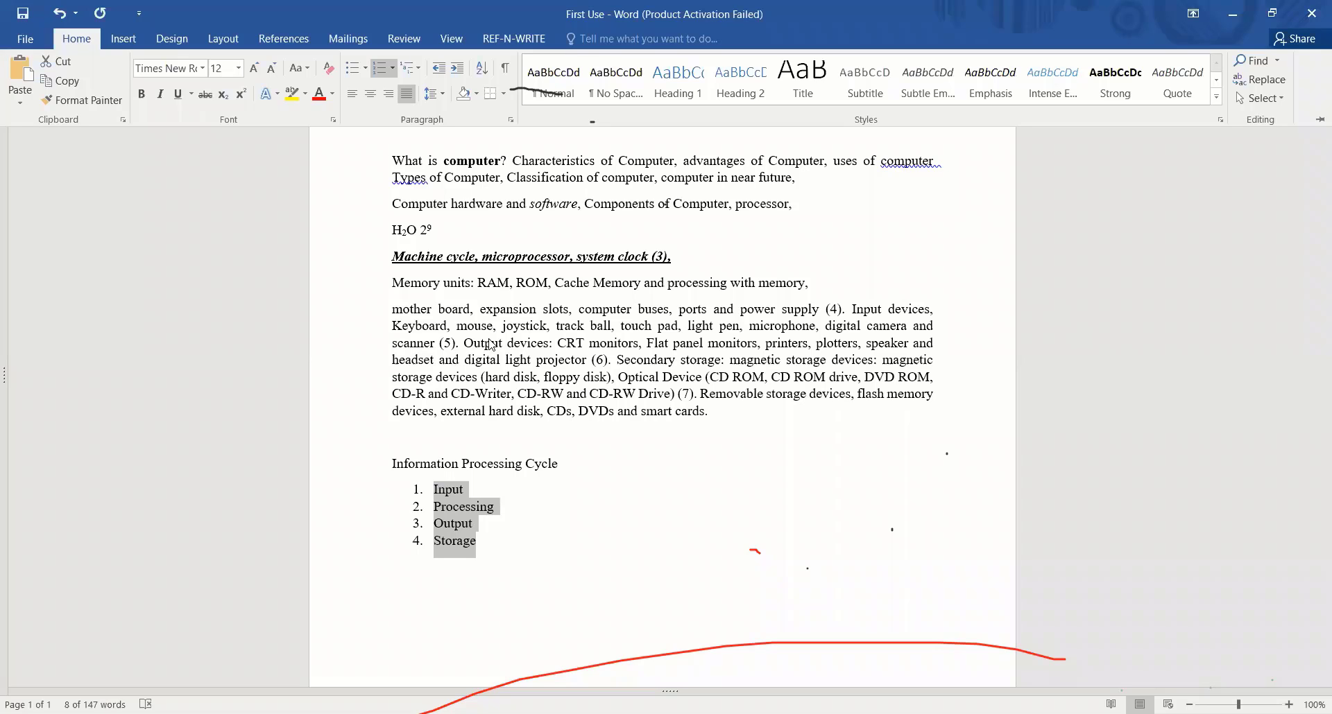
Insert the indented sub-item 'Keyboard, mouse, digital cameras' beneath Input in the list
double_click(77, 39)
key("ctrl+F1")
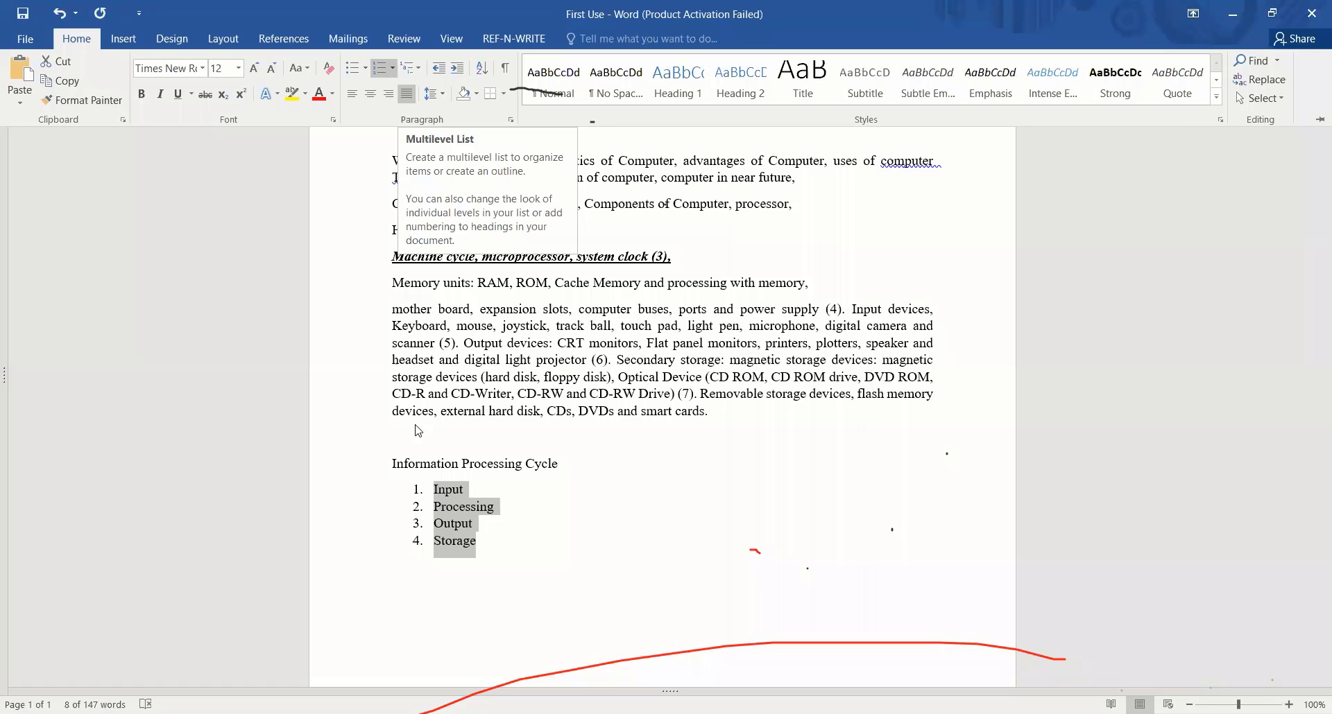
left_click(486, 511)
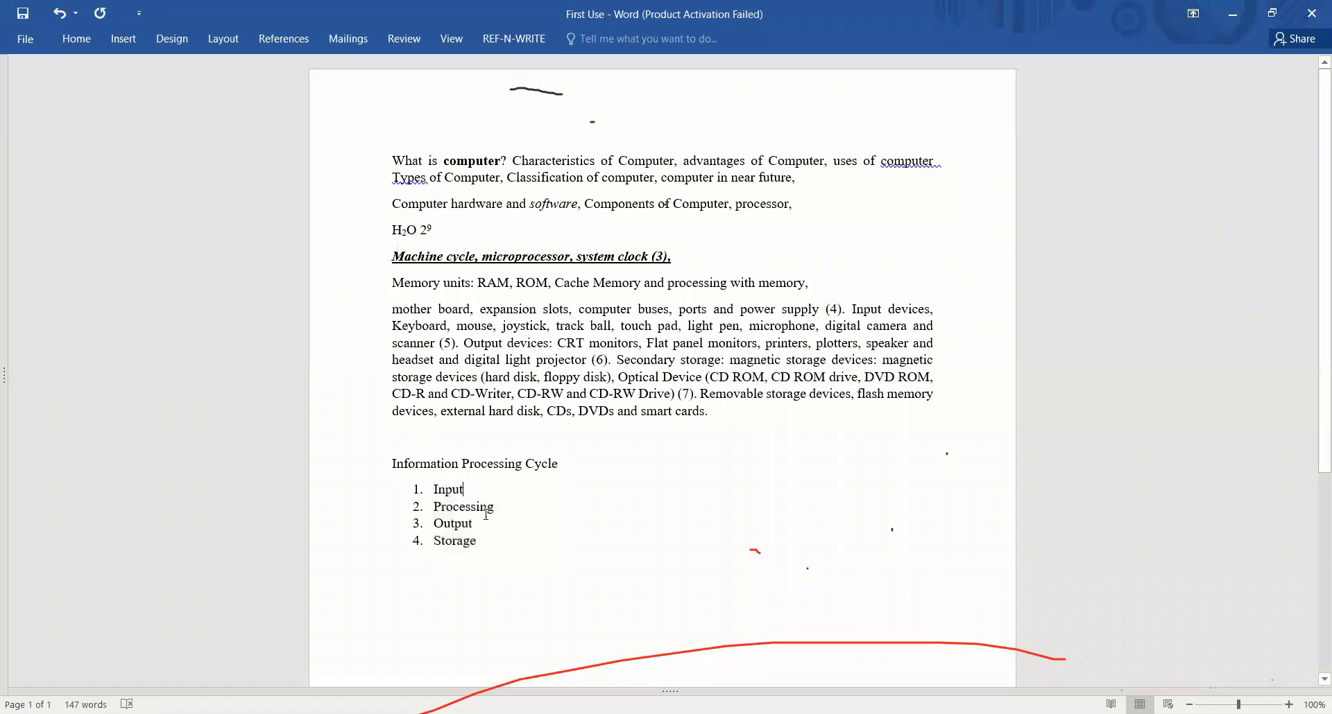
key("Return")
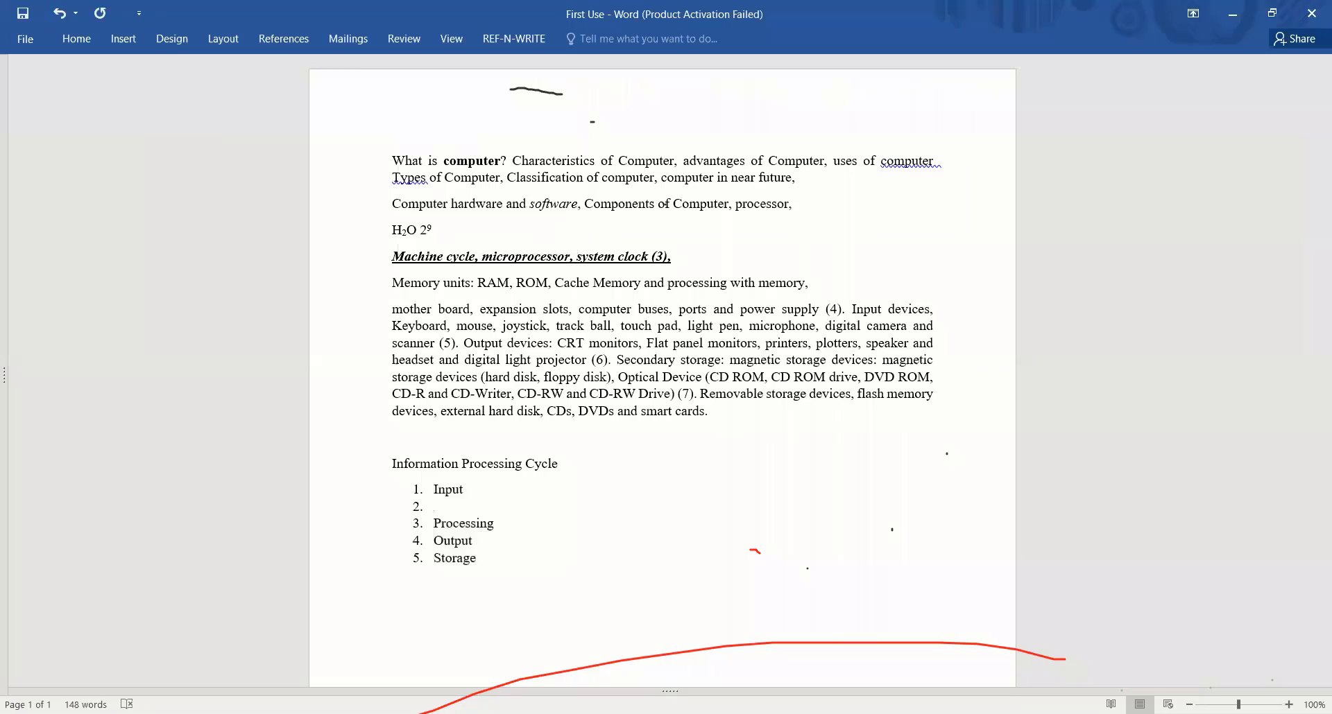
key("BackSpace")
type("key")
type("board")
type(",")
type(" mouse")
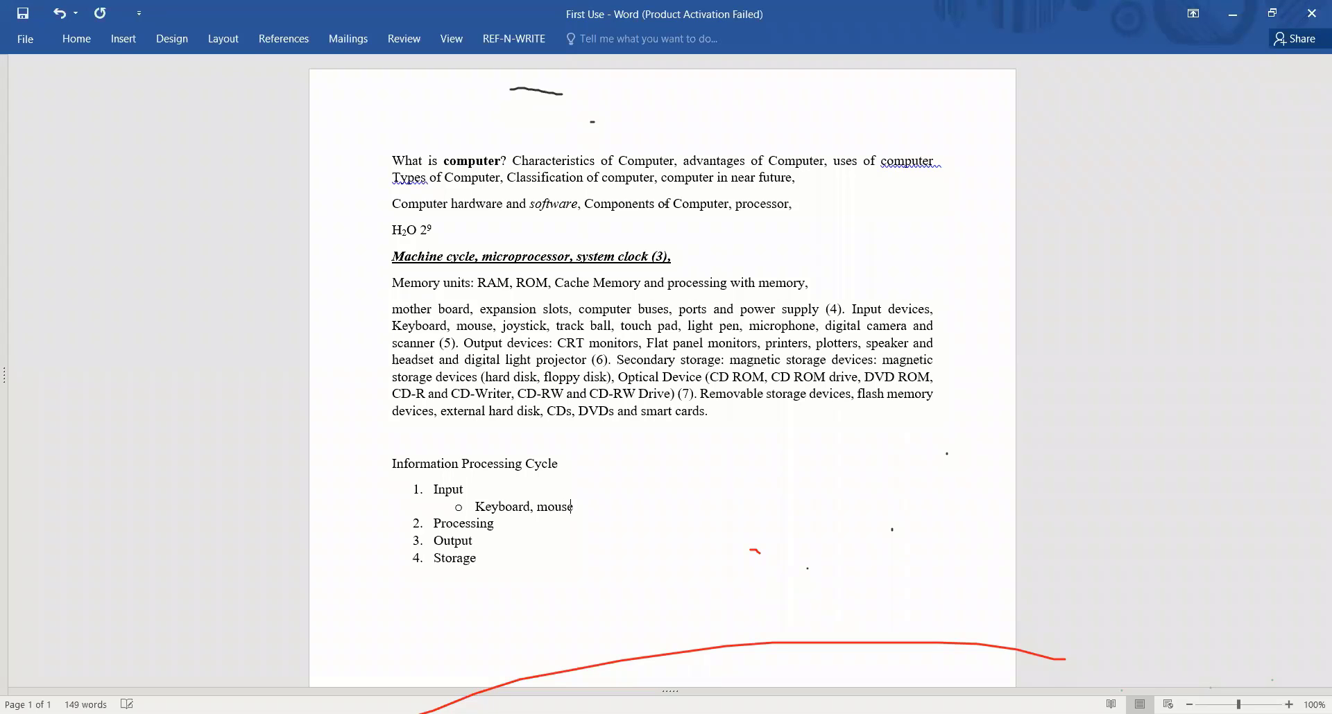
type(", ")
type("digital")
type(" cam")
key("BackSpace")
key("BackSpace")
type("a")
type("mer")
type("e")
key("BackSpace")
type("as")
key("Return")
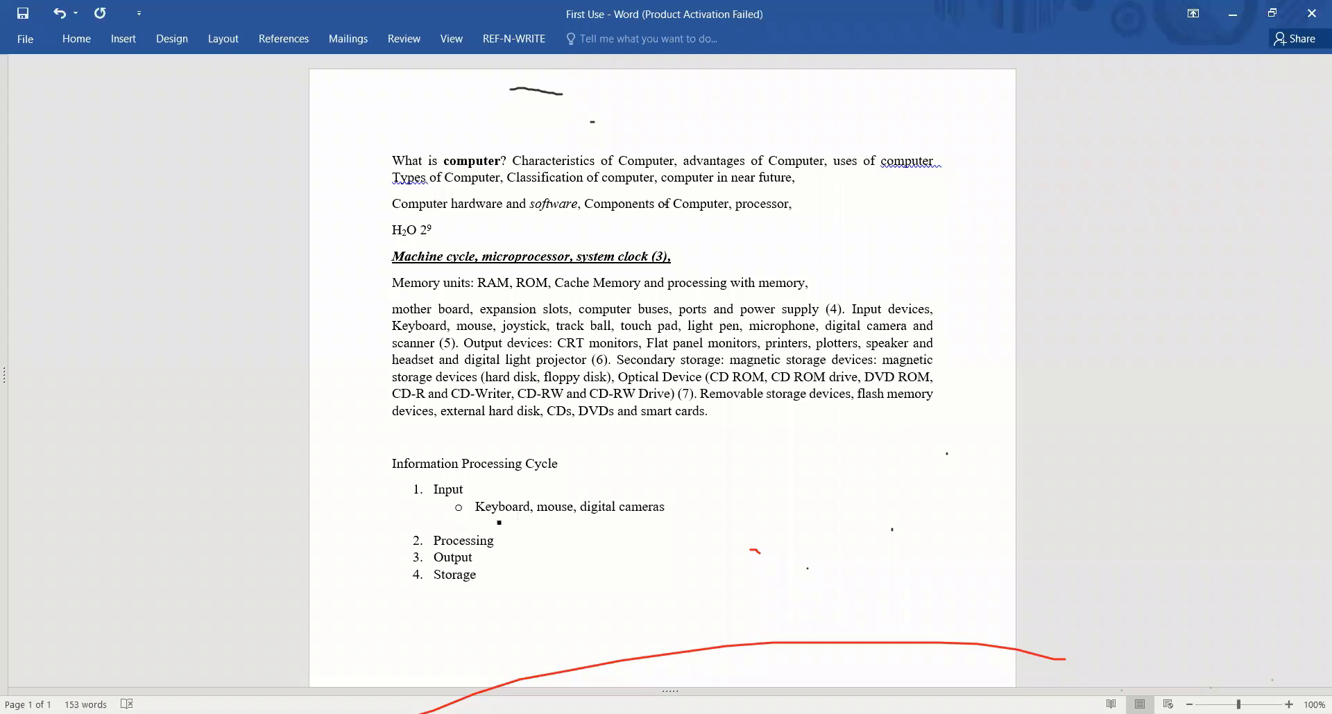
Start a plain, unnumbered paragraph on a new line after 'Storage' to end the numbered list
left_click(77, 40)
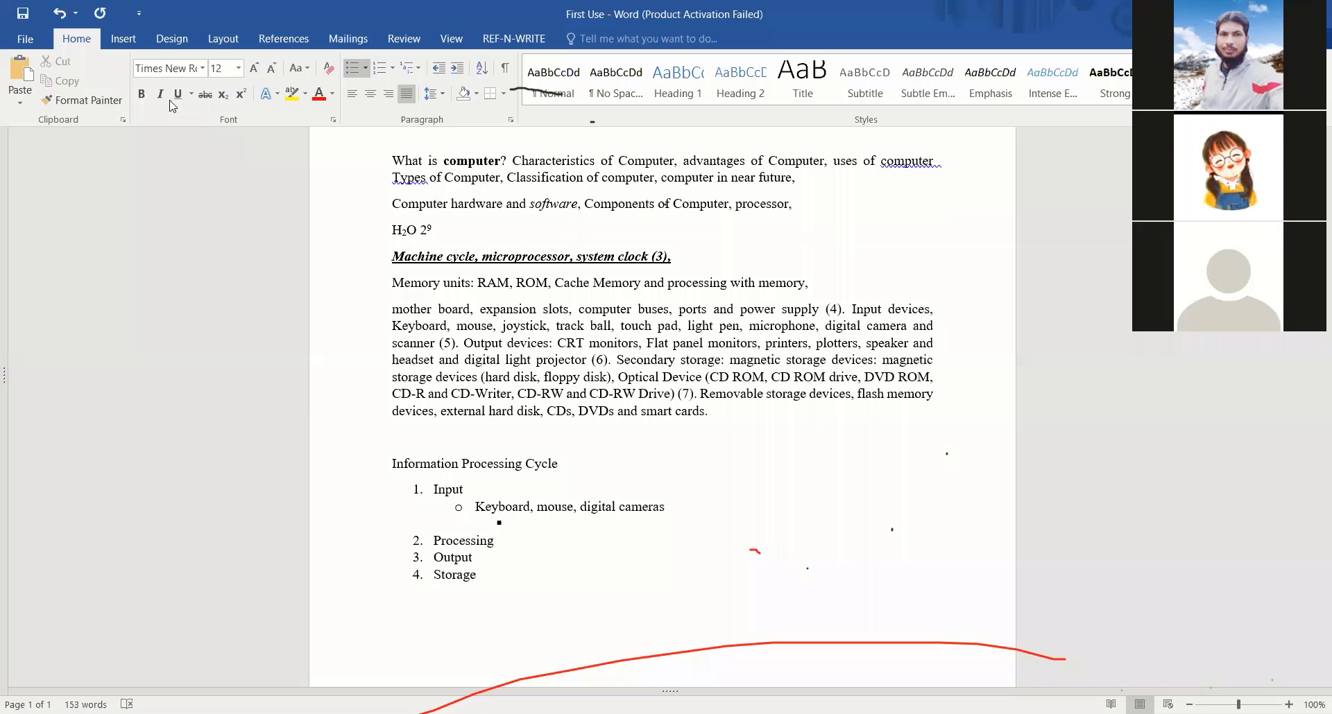
left_click(122, 44)
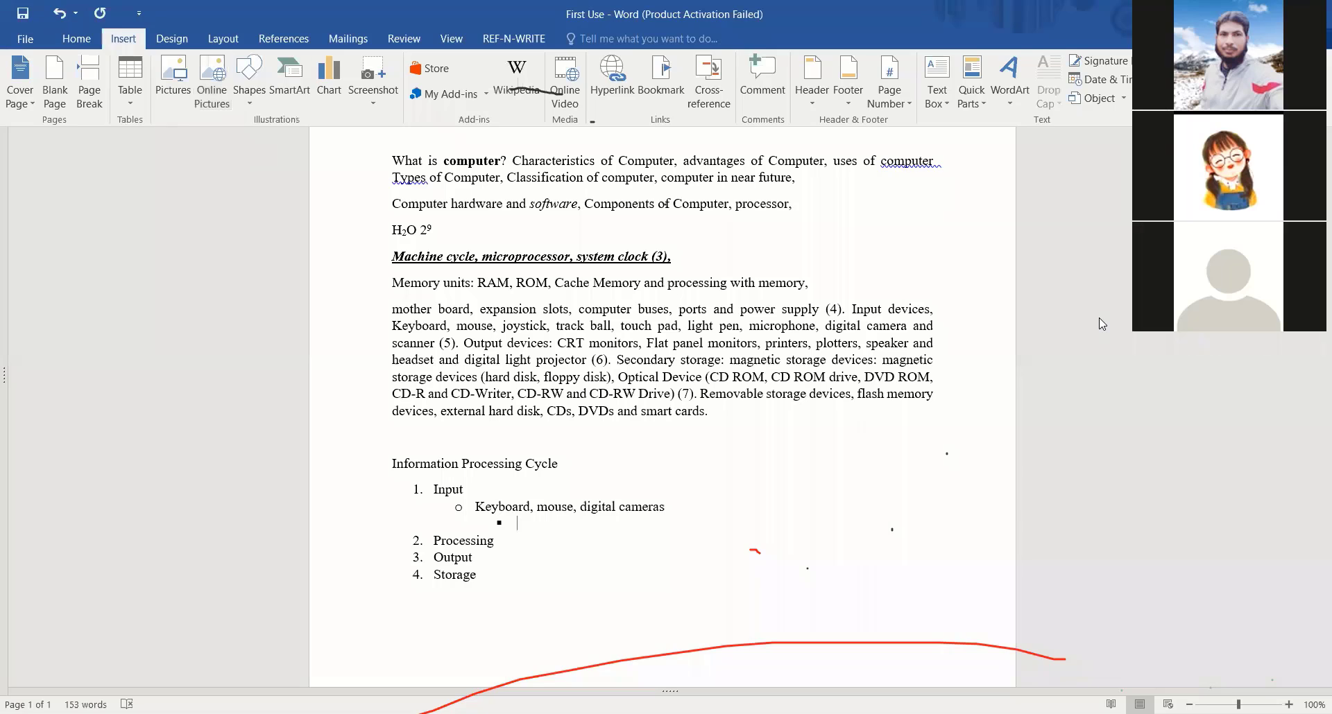
left_click(492, 572)
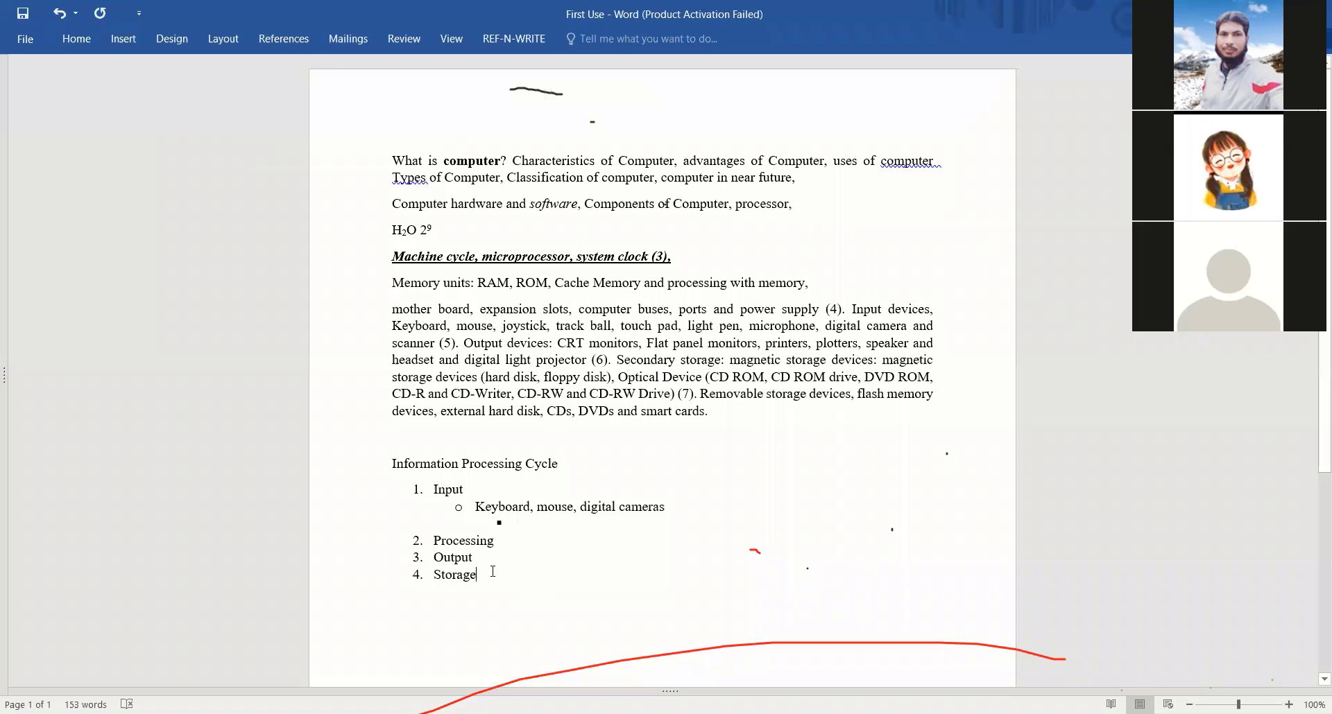
key("Return")
key("Return")
Insert a blank 10-column, 20-row table below the 'Storage' line
left_click(125, 42)
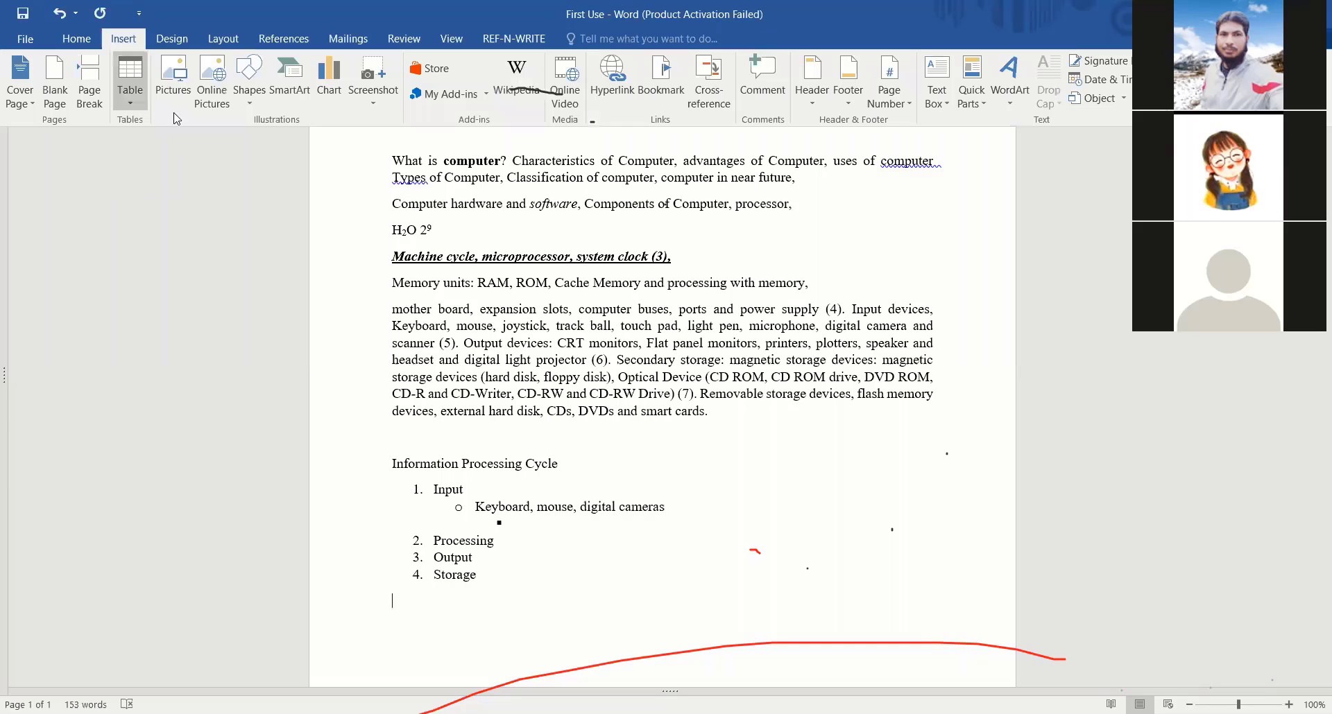
left_click(132, 105)
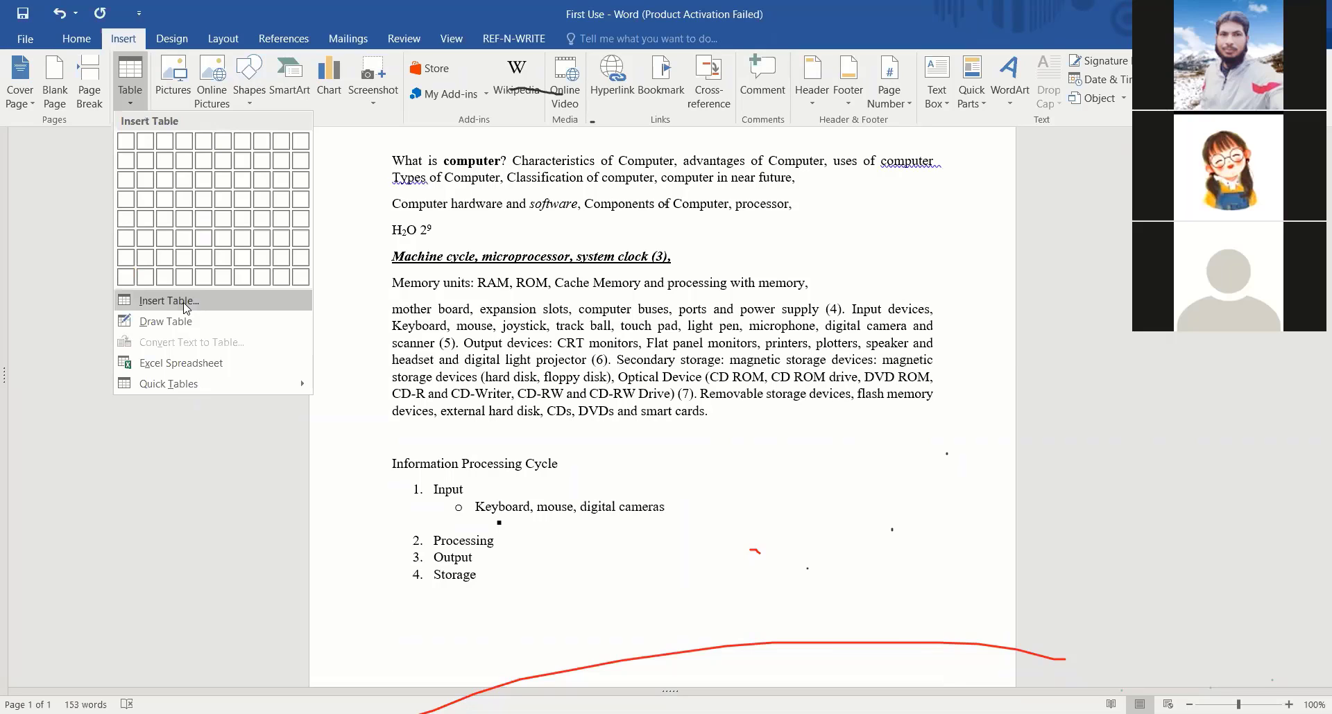
left_click(186, 307)
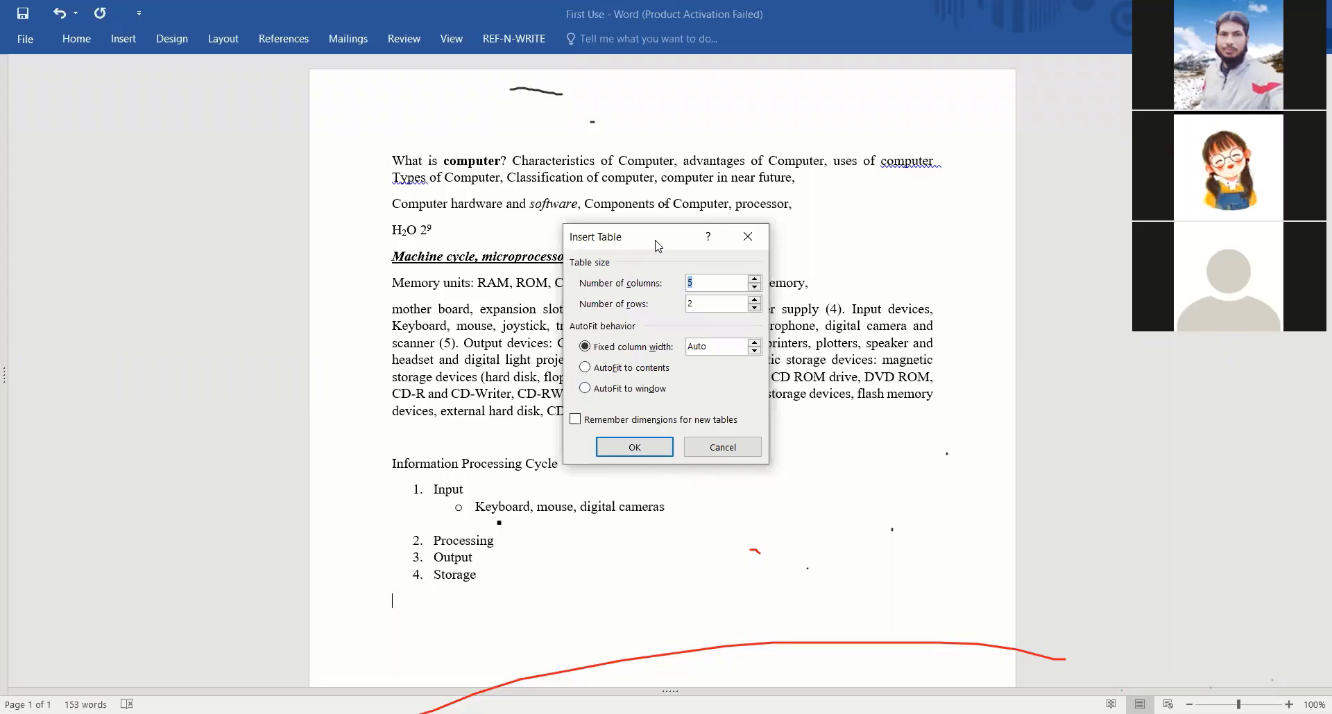
left_click_drag(658, 246, 416, 156)
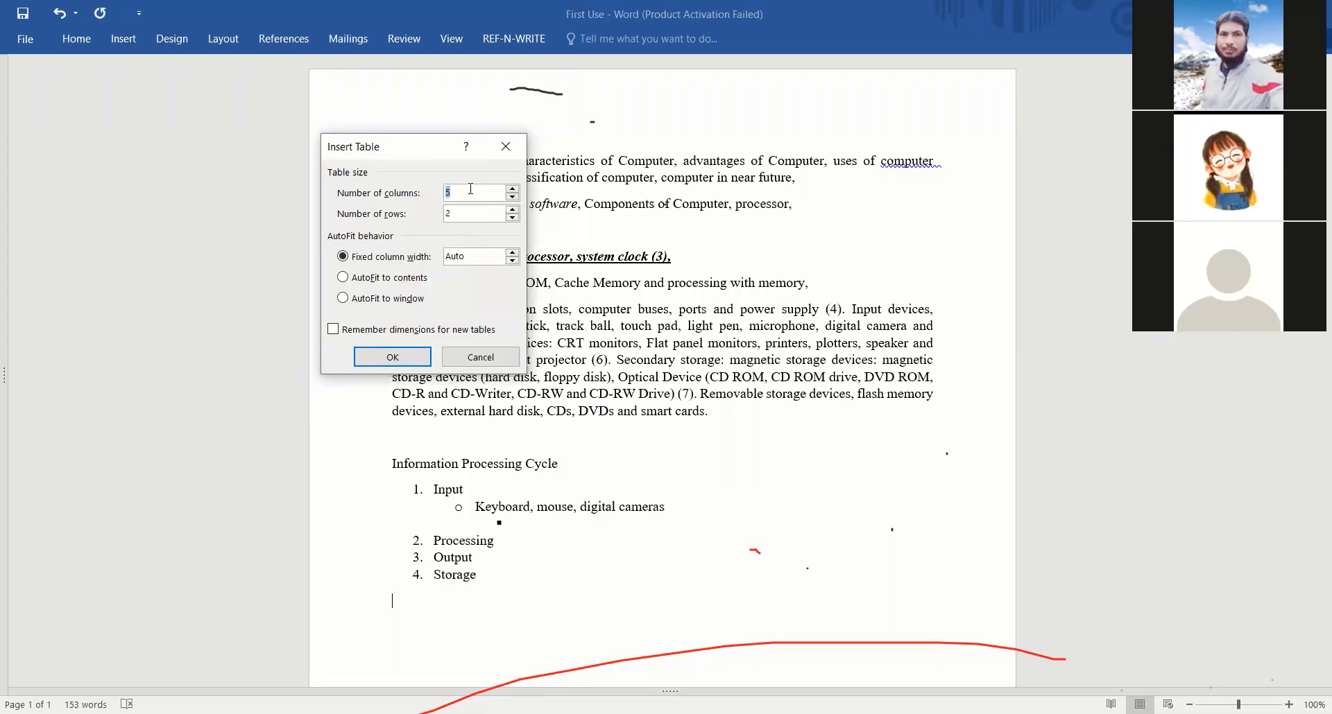
type("1")
type("0")
left_click(402, 360)
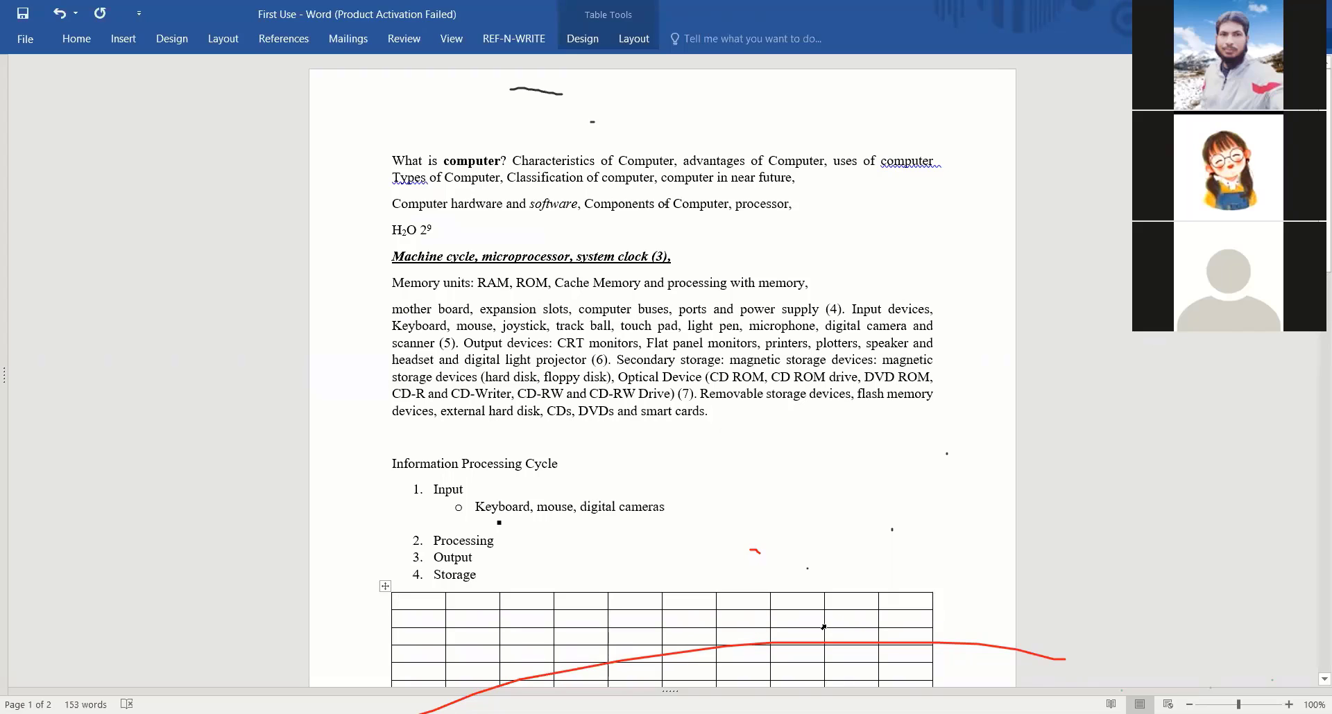
Cycle through the Home, Insert and Design ribbons, keep the ribbon pinned, and end on Design
left_click(84, 45)
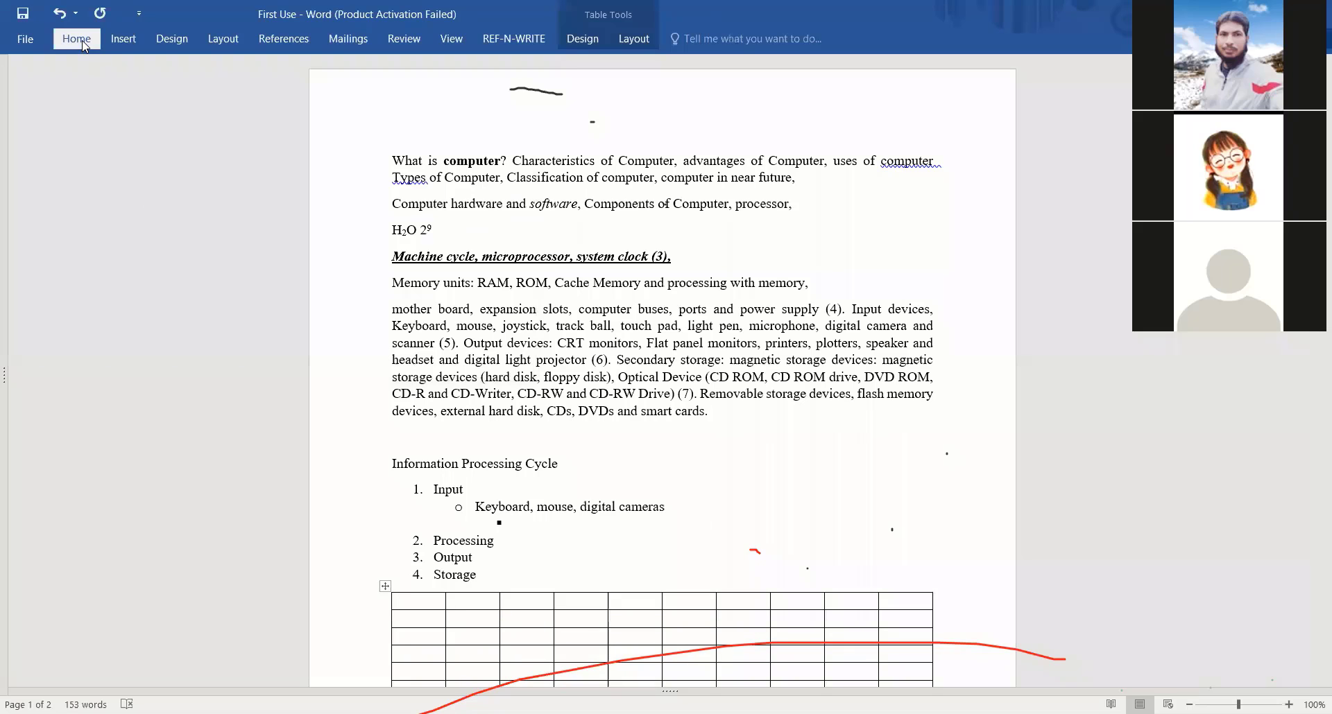
left_click(122, 40)
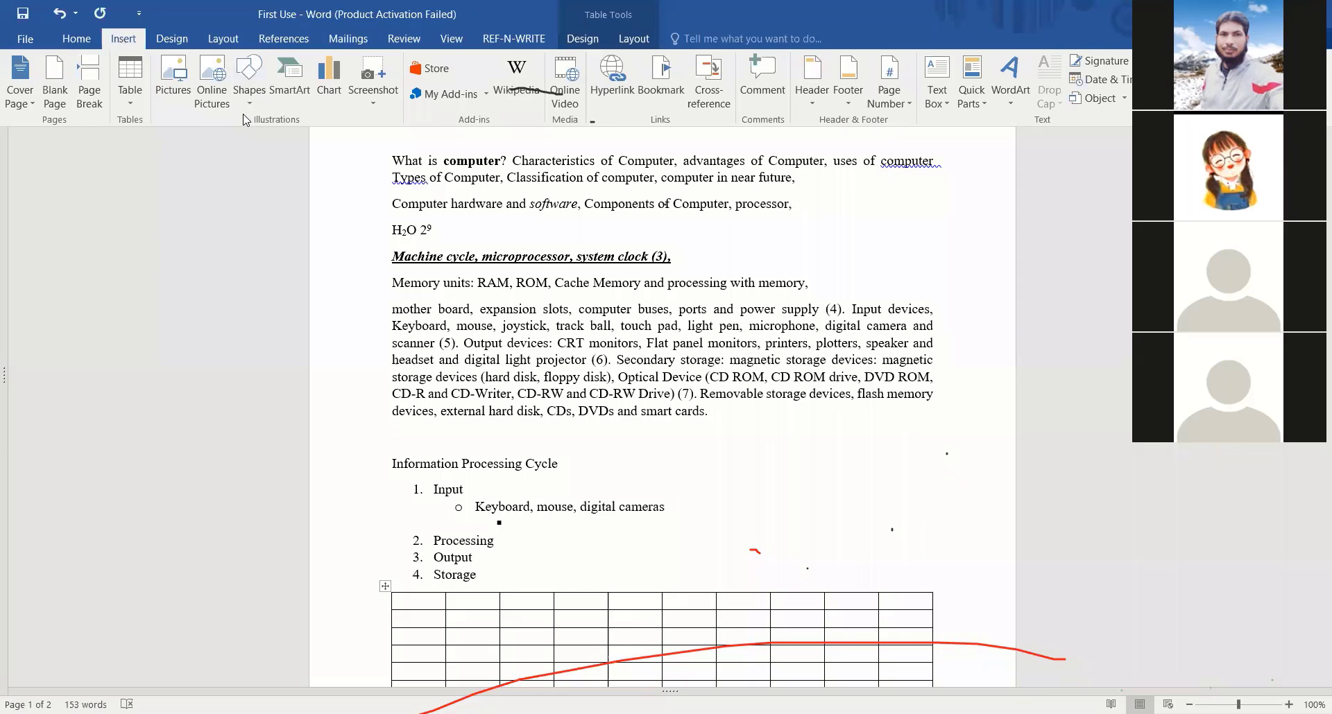
left_click(174, 40)
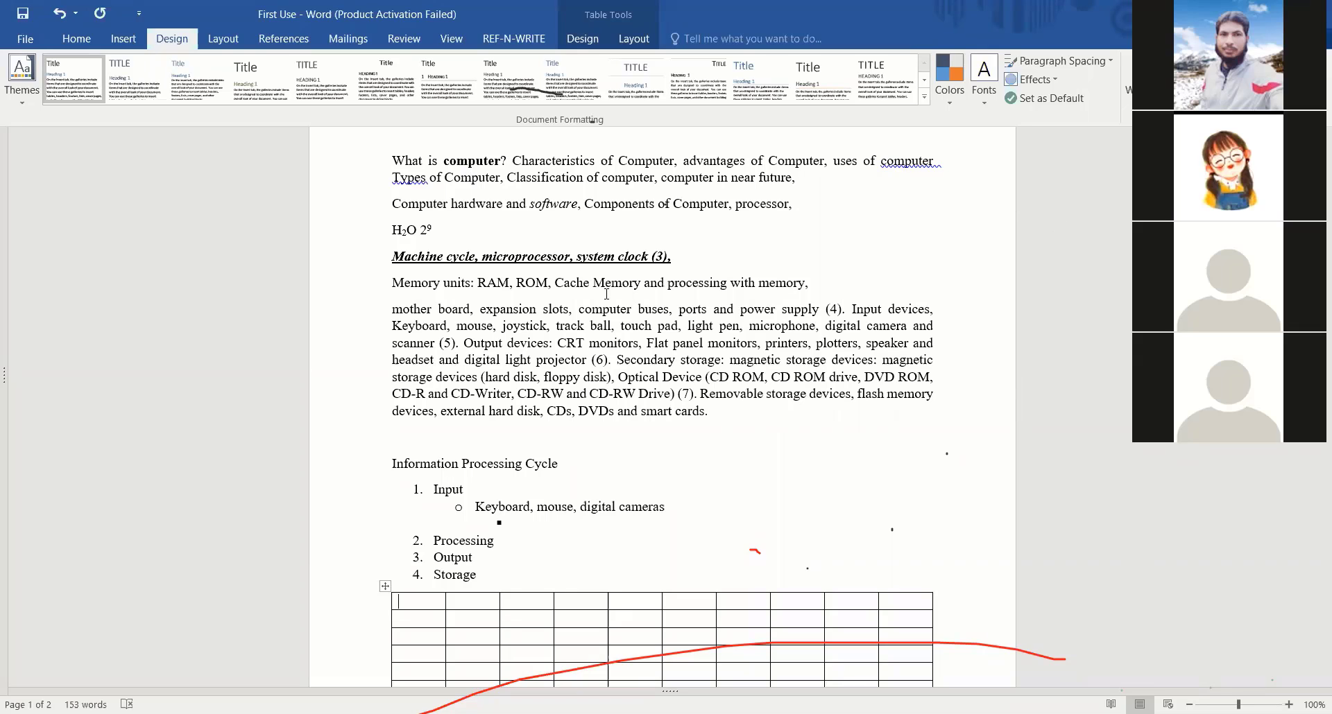
key("ctrl+F1")
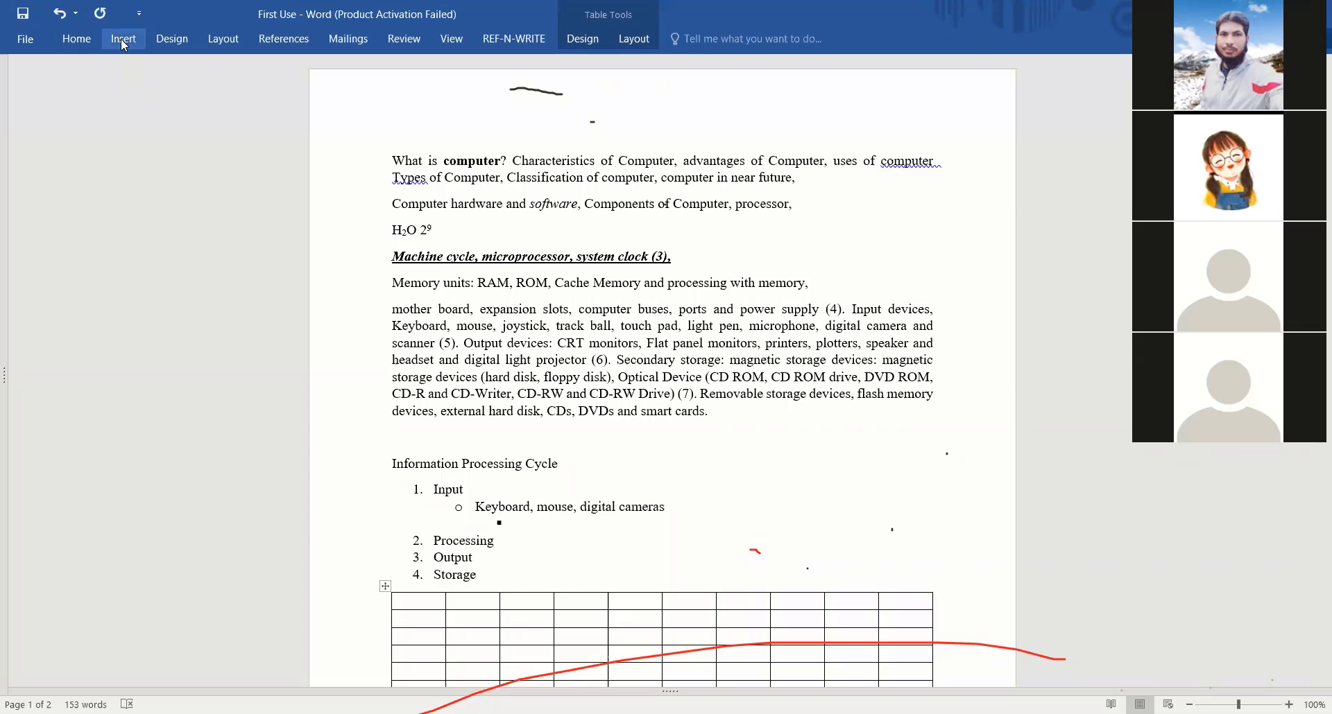
left_click(124, 45)
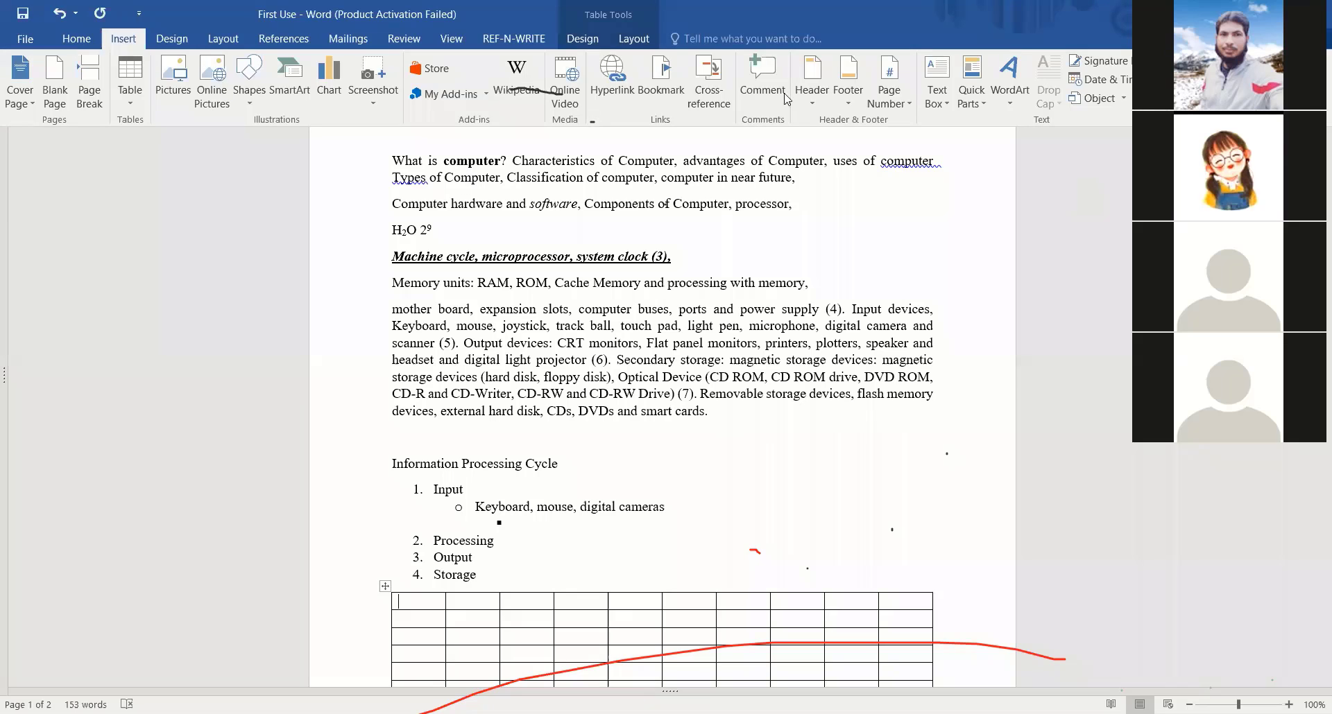
key("ctrl+F1")
double_click(123, 38)
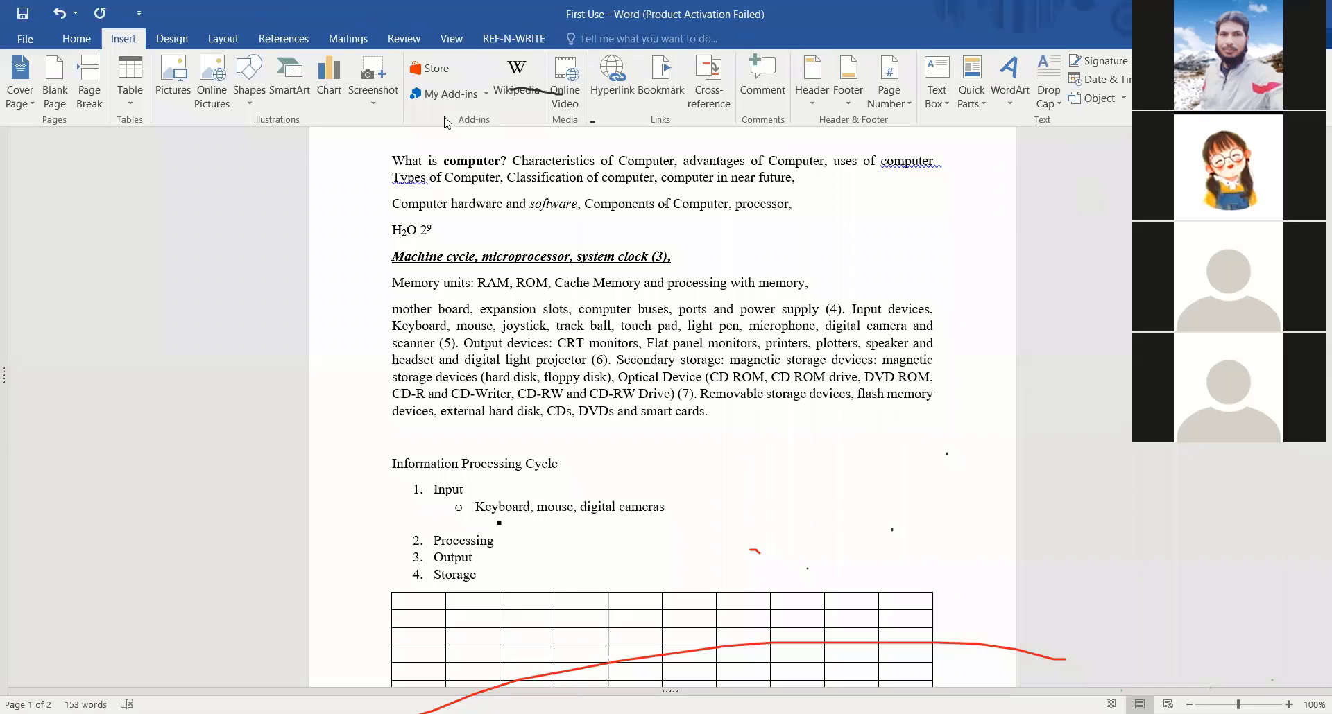
left_click(171, 39)
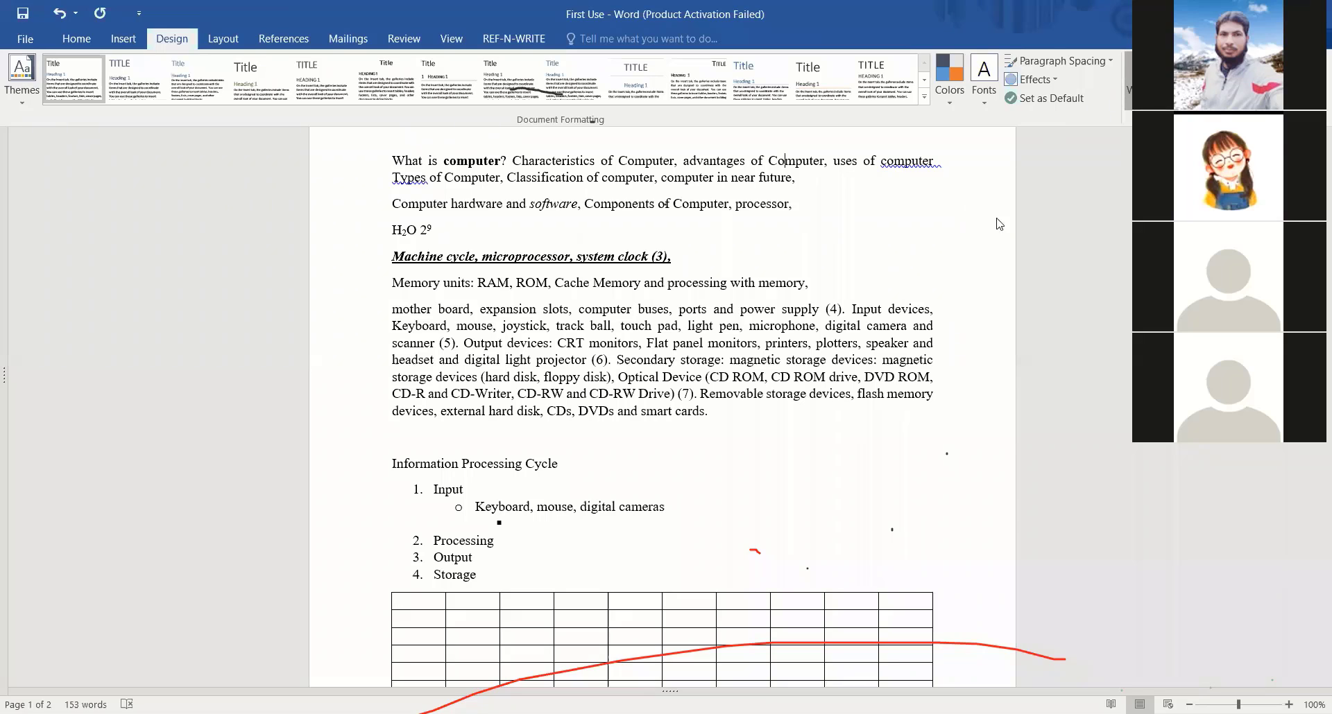
Apply a diagonal, semitransparent English text watermark reading 'URDU Semester 3' to the page
left_click(1148, 76)
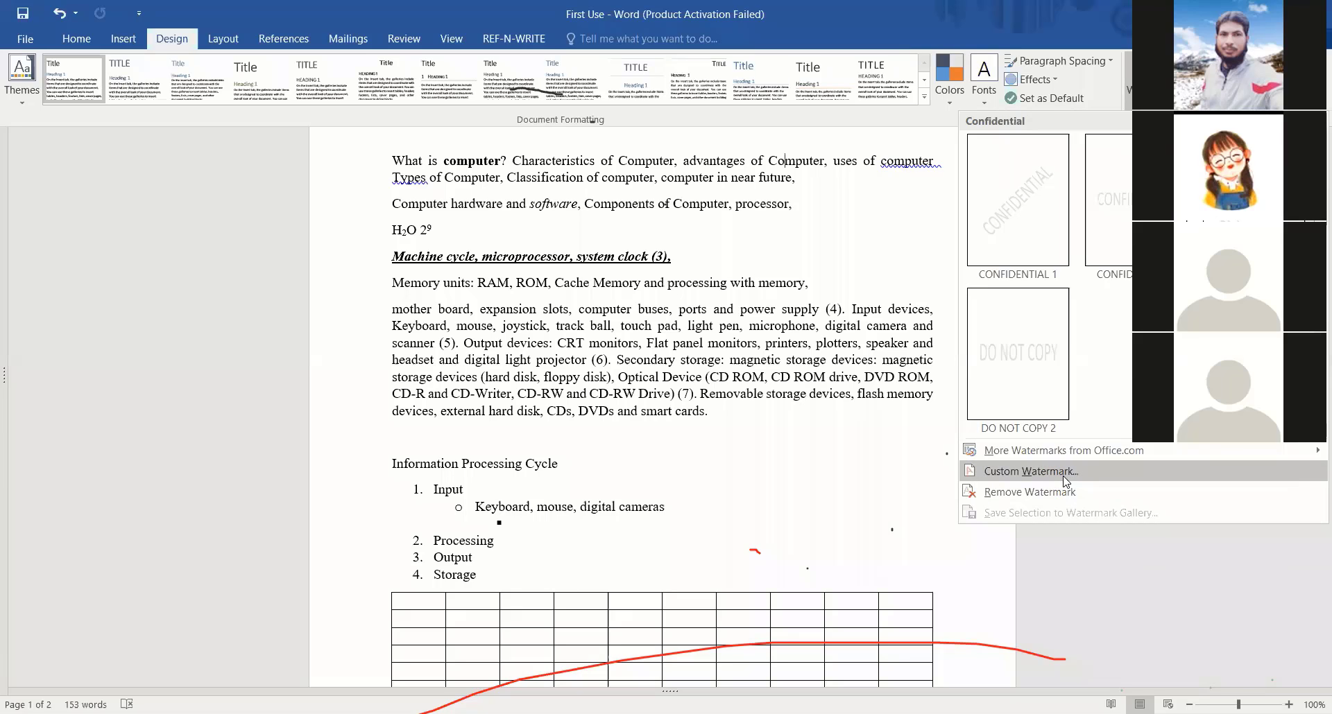
left_click(1064, 480)
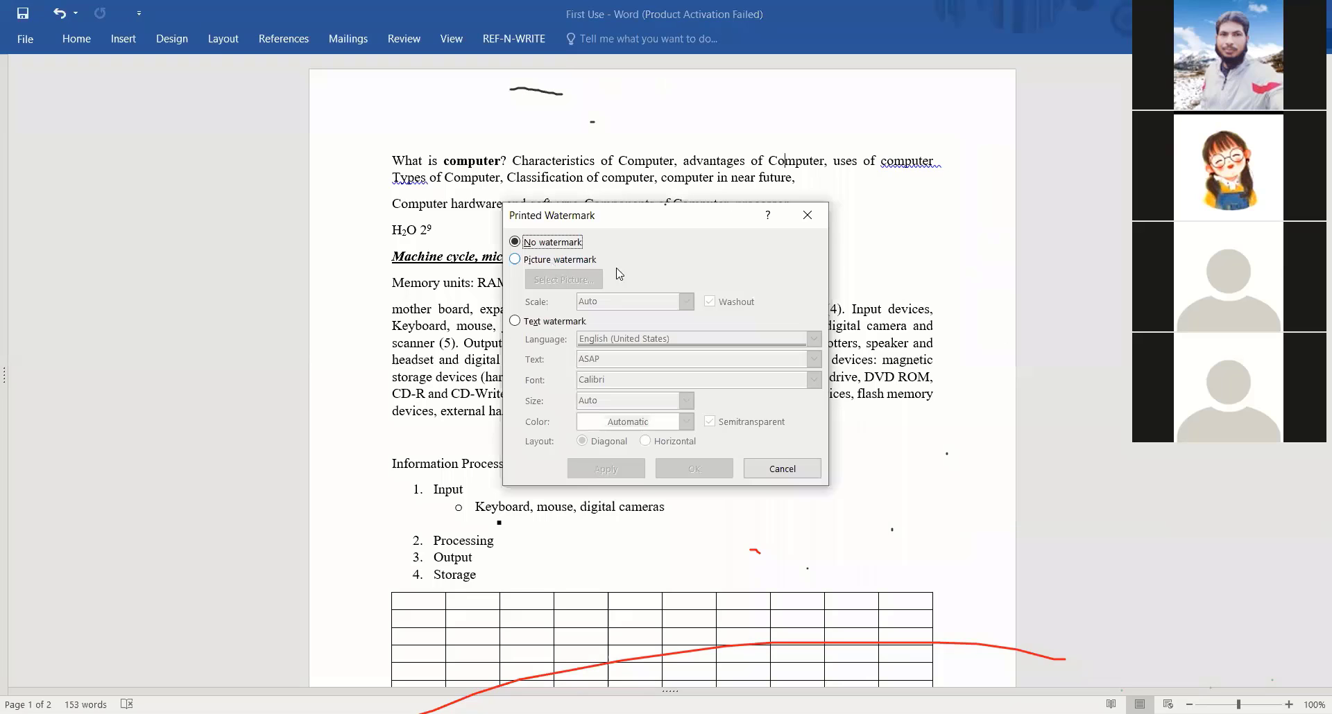
left_click(519, 261)
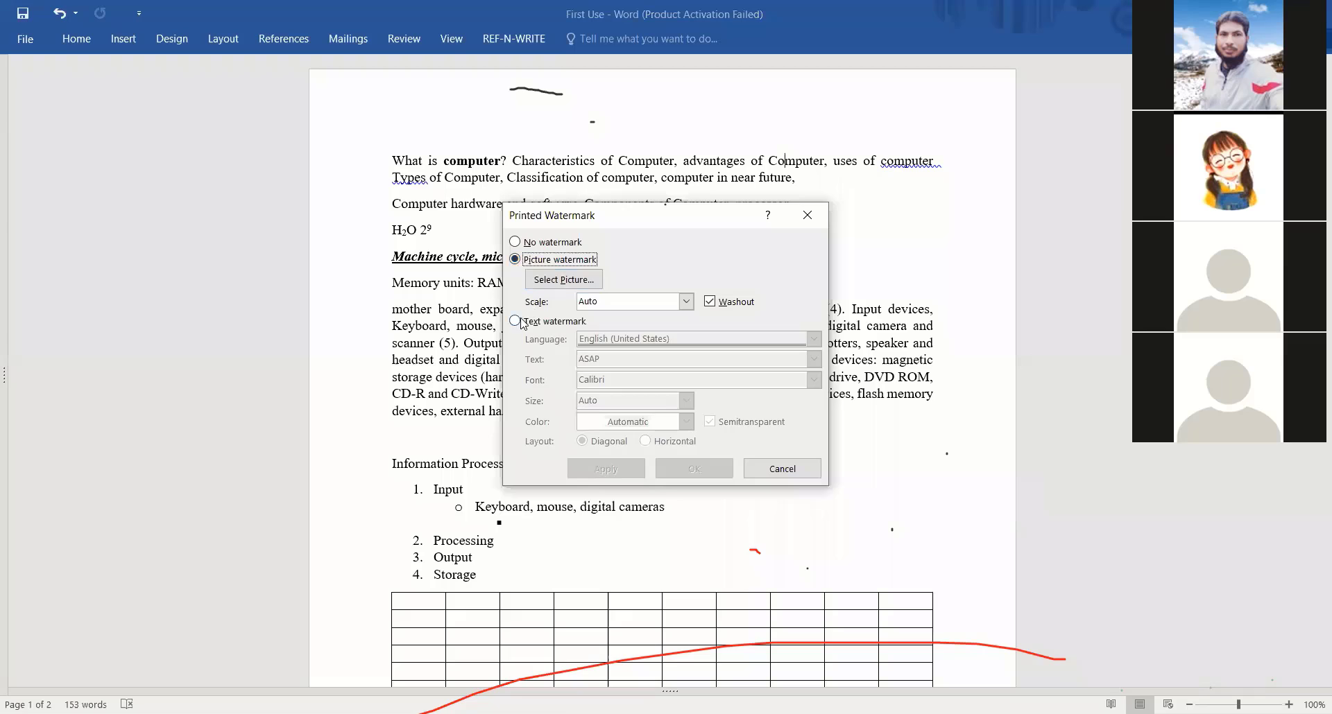
left_click(557, 323)
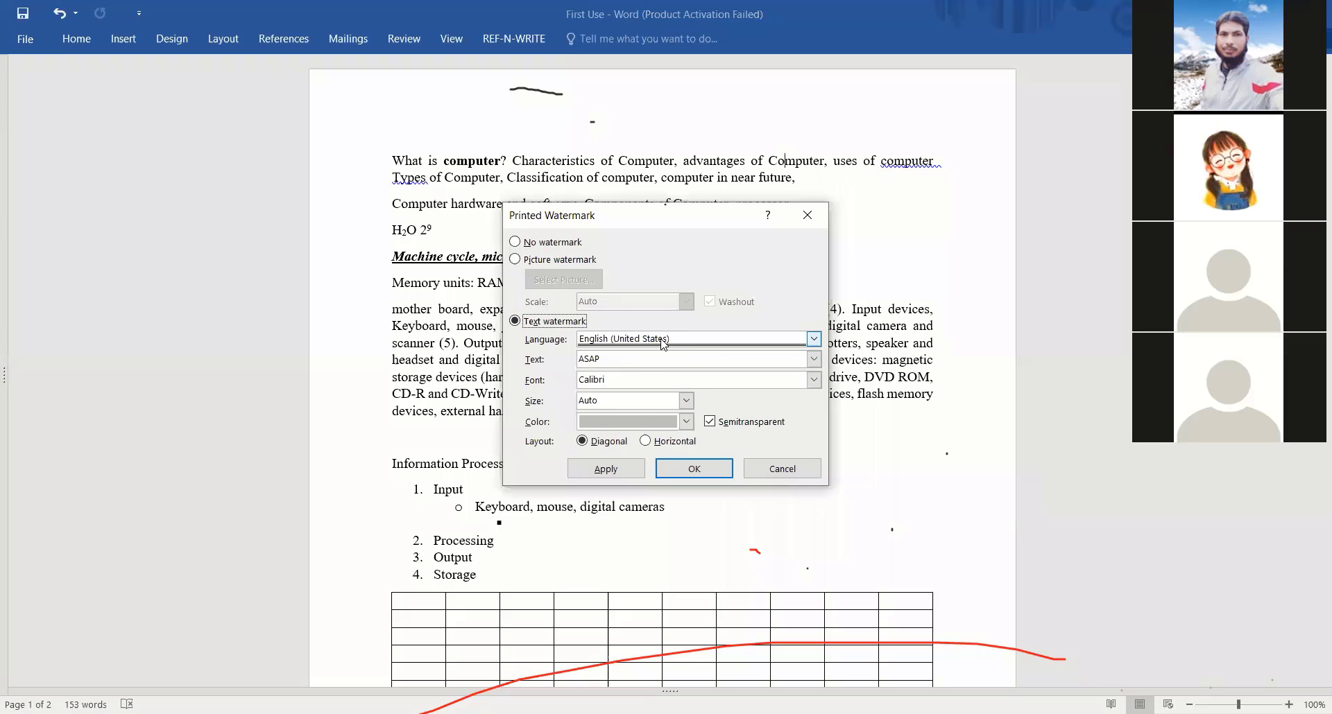
left_click(814, 339)
left_click(684, 353)
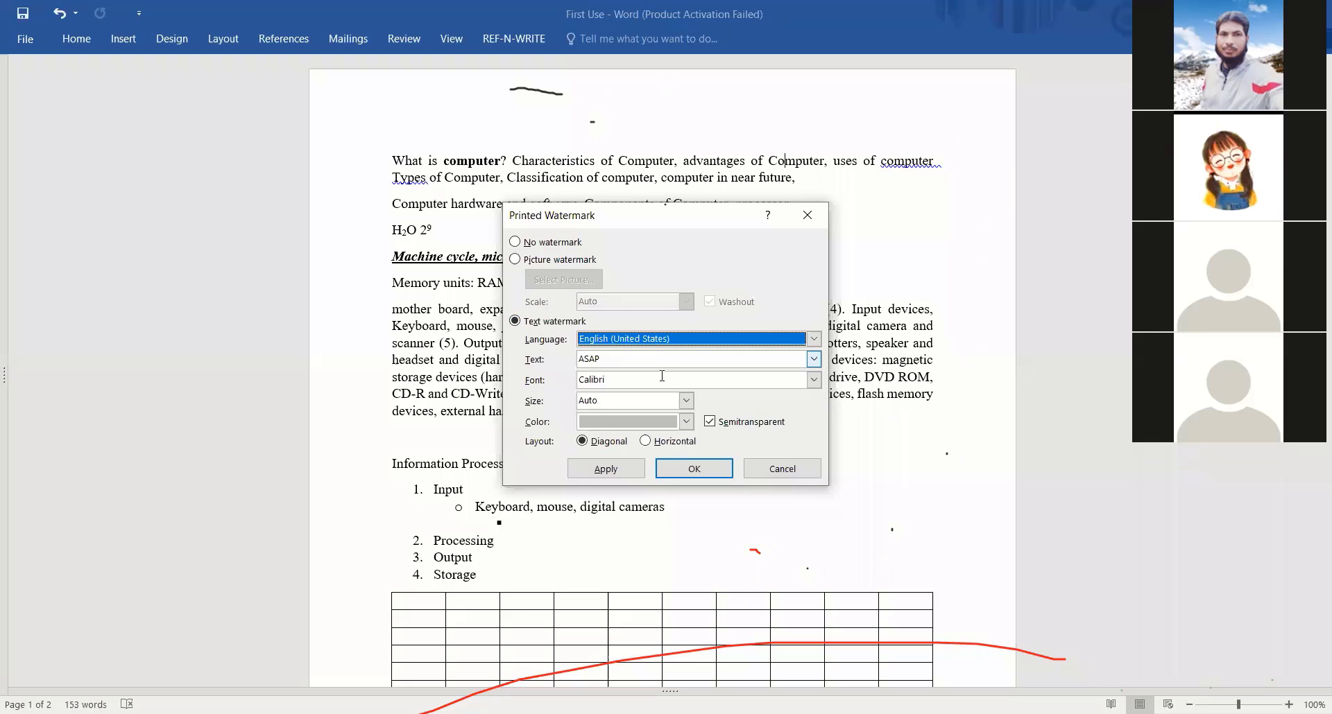
left_click_drag(632, 364, 563, 361)
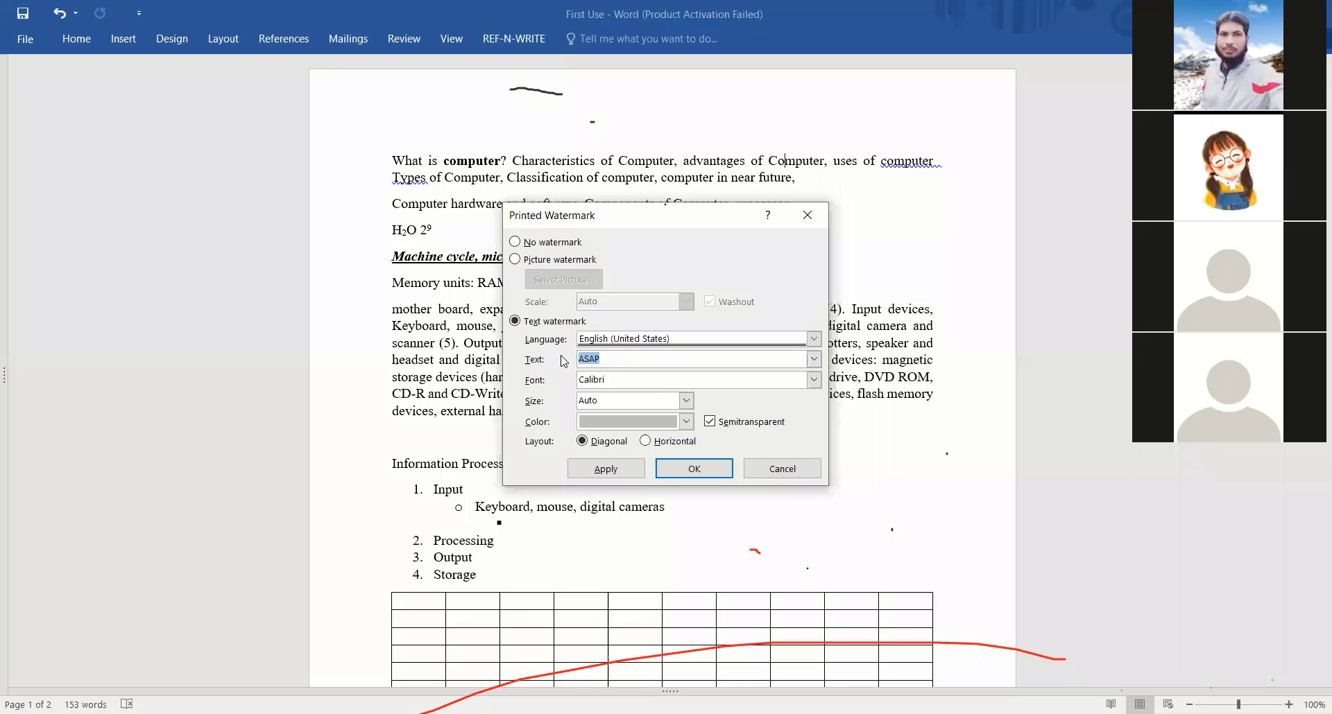
type("U")
type("RDU")
type(" Sems")
type("ster ")
type("3")
left_click(615, 471)
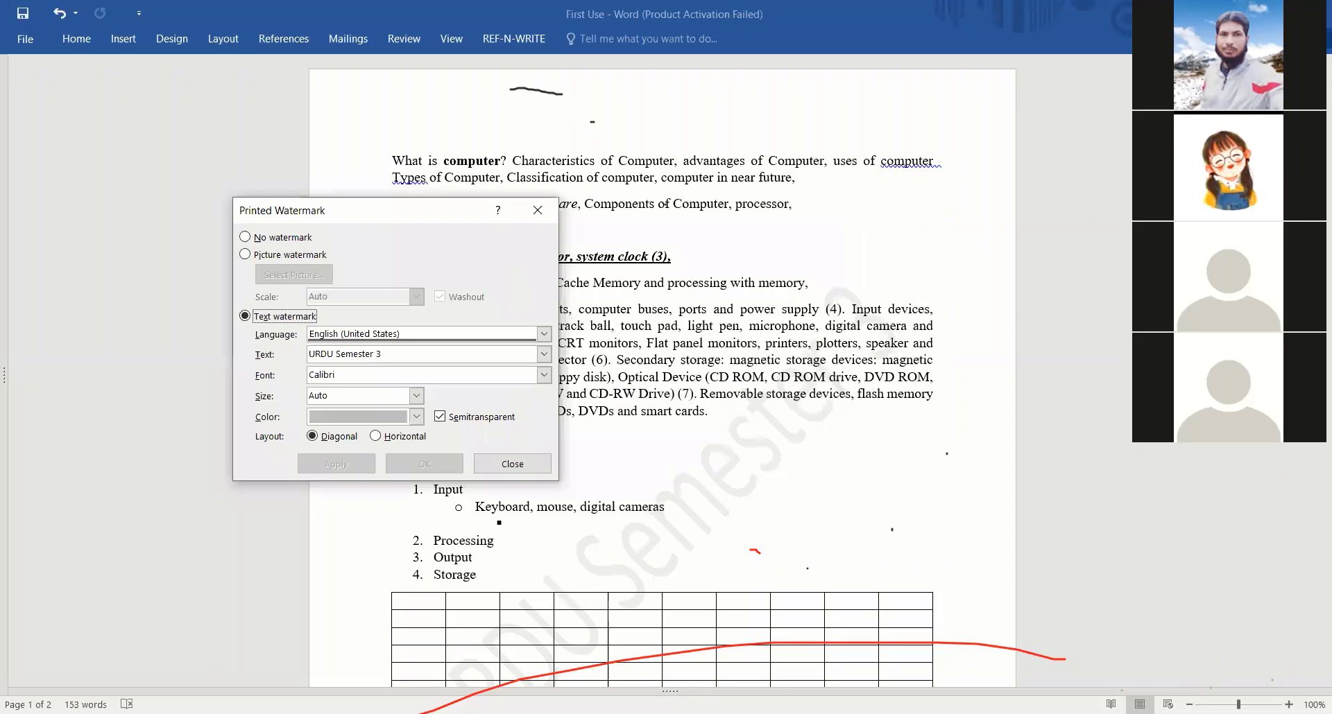
left_click(1313, 483)
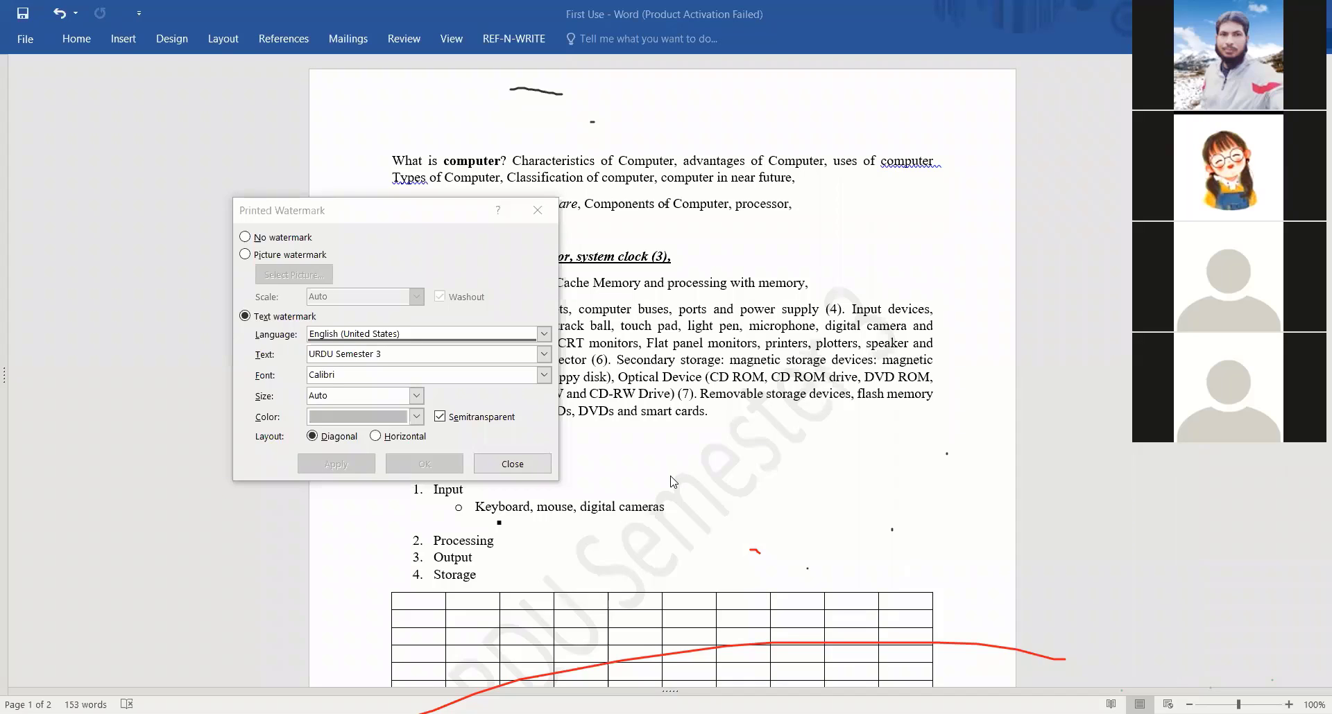
left_click(76, 45)
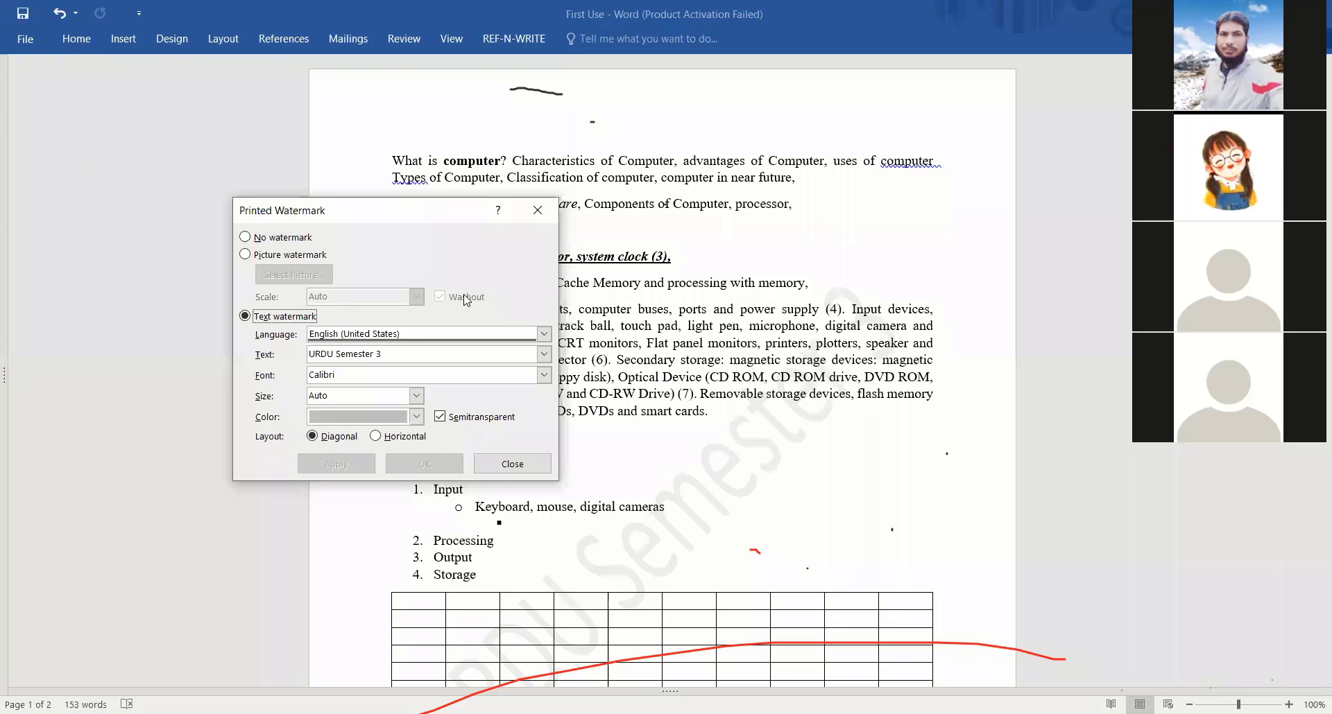
Close the watermark settings and remove the 'URDU Semester 3' watermark from the page
key("Escape")
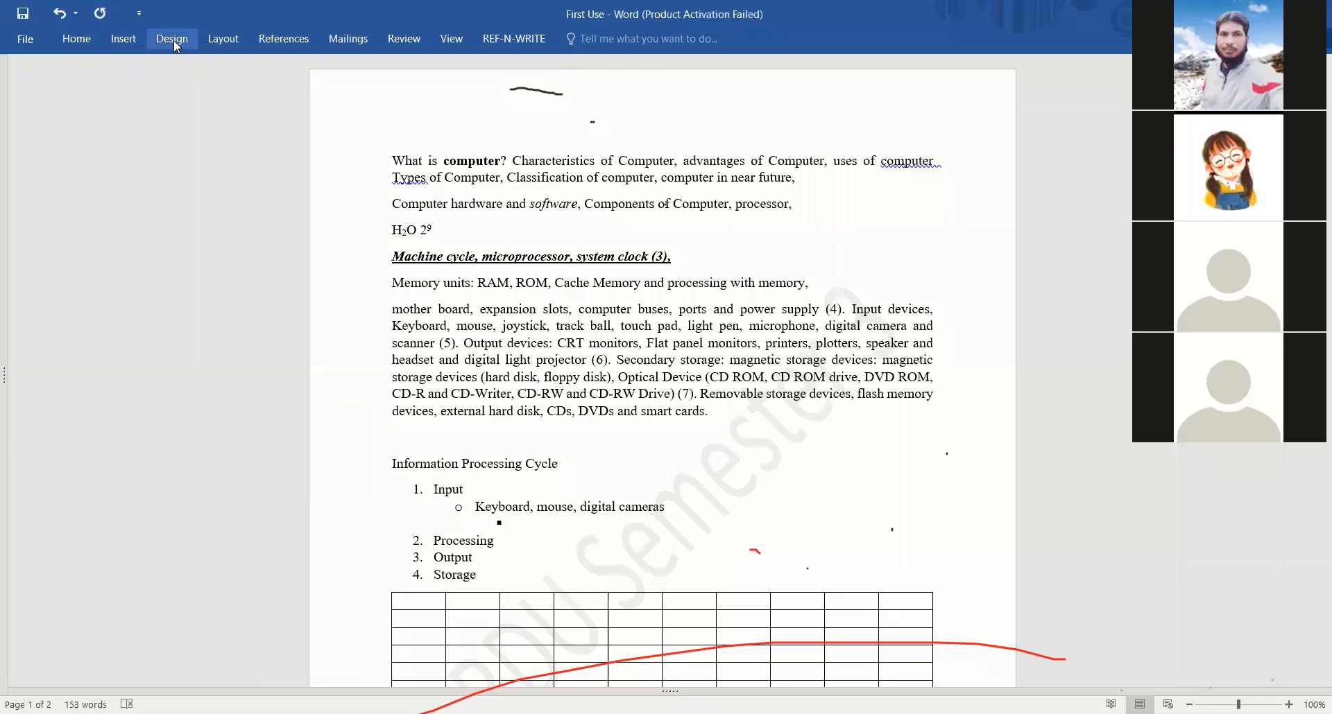
left_click(171, 39)
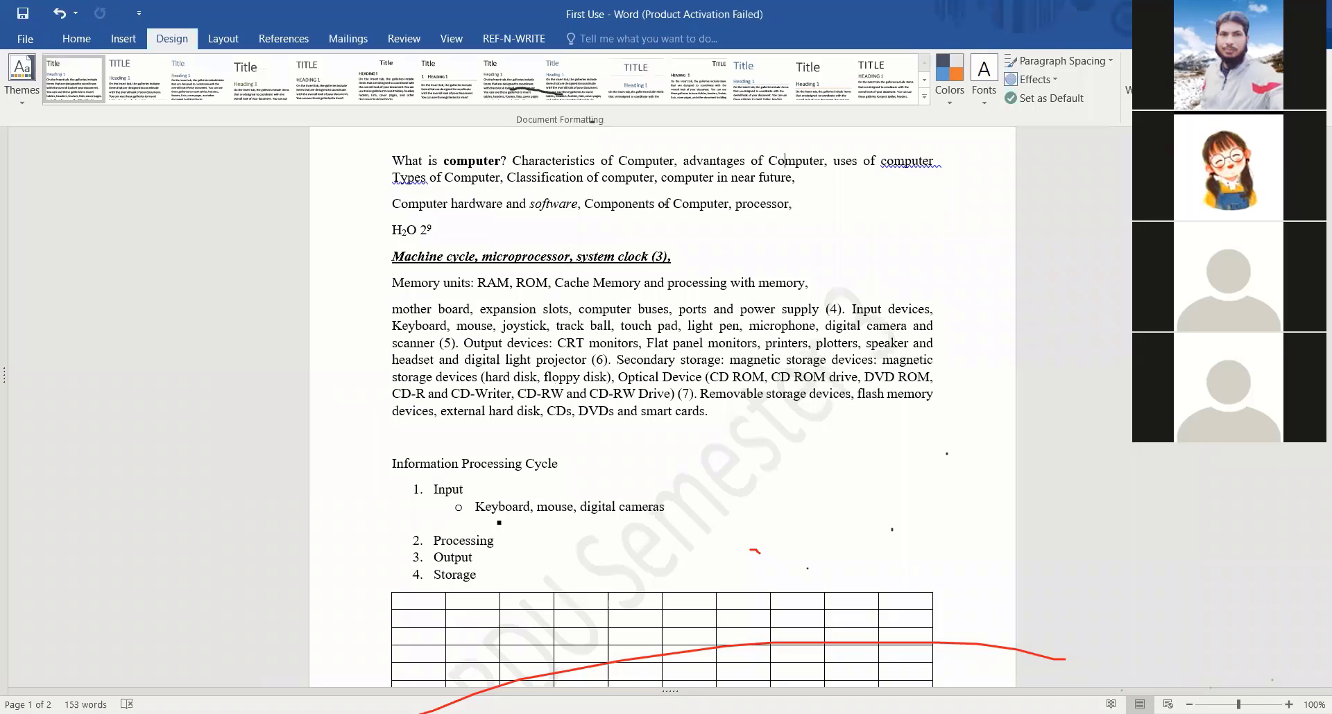
left_click(1147, 79)
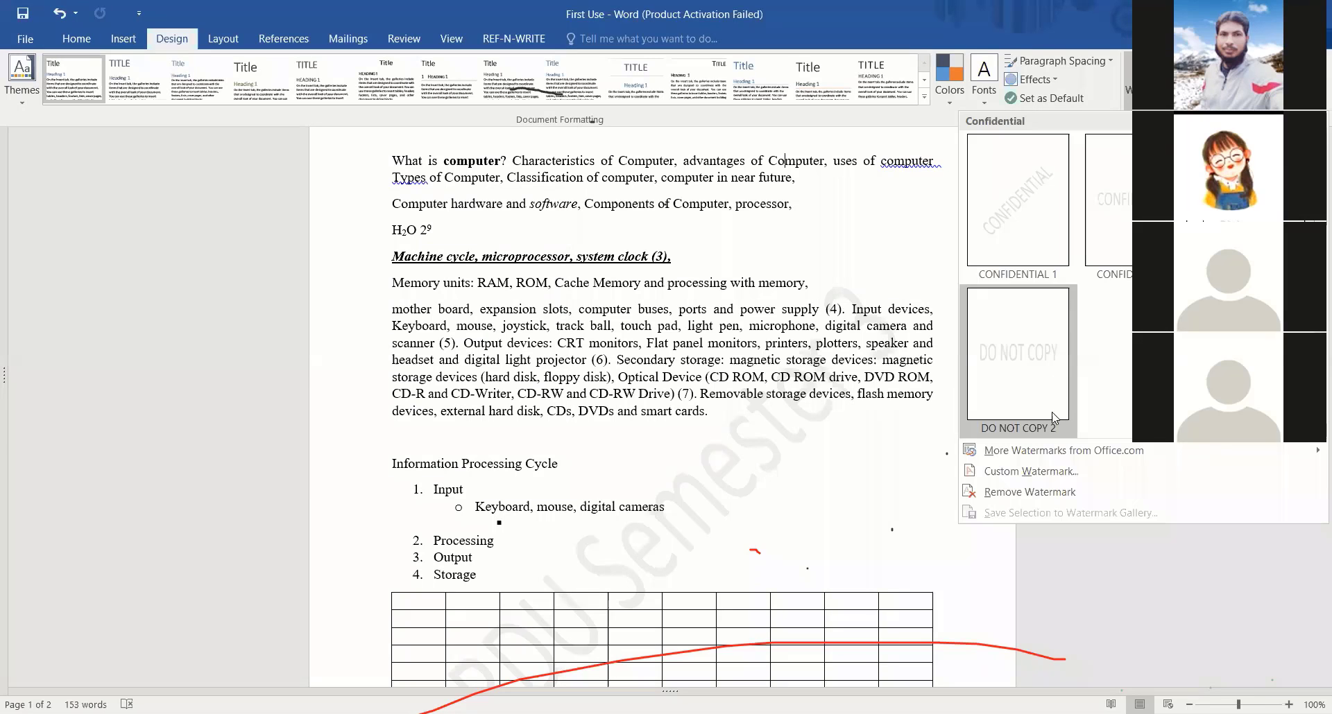
left_click(1044, 494)
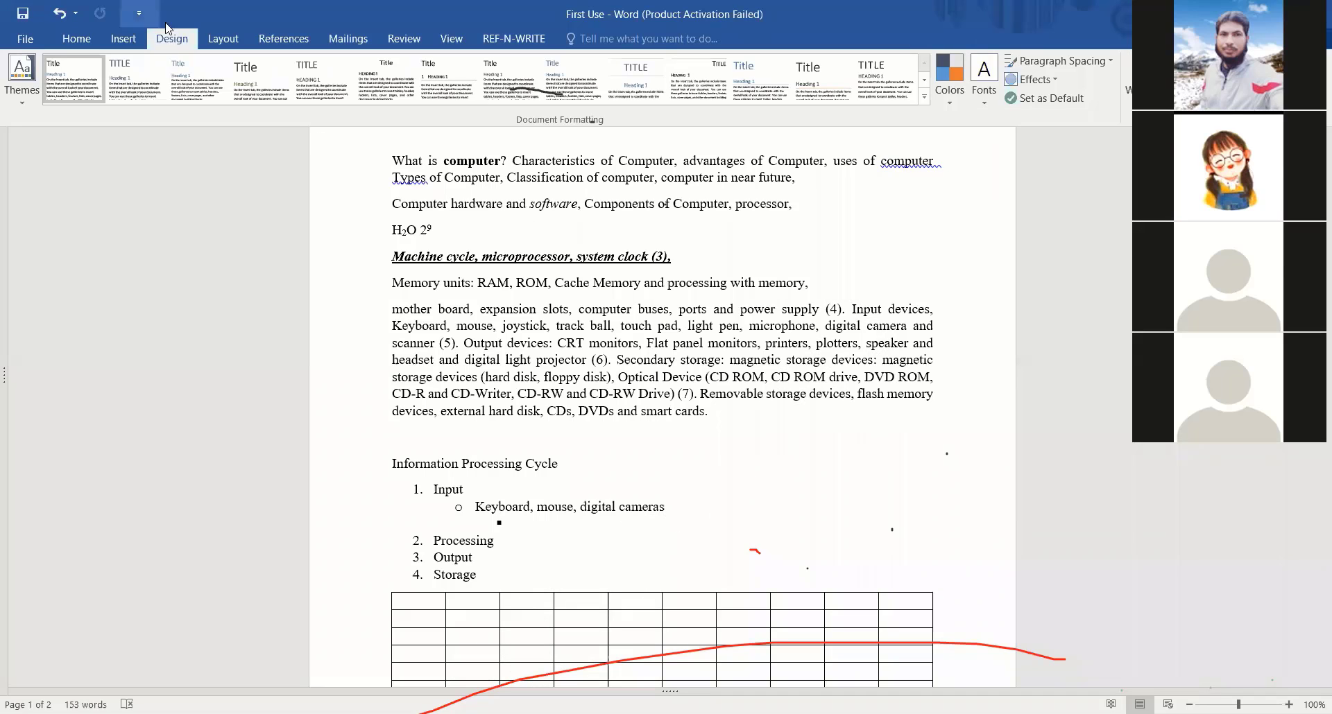
left_click(224, 39)
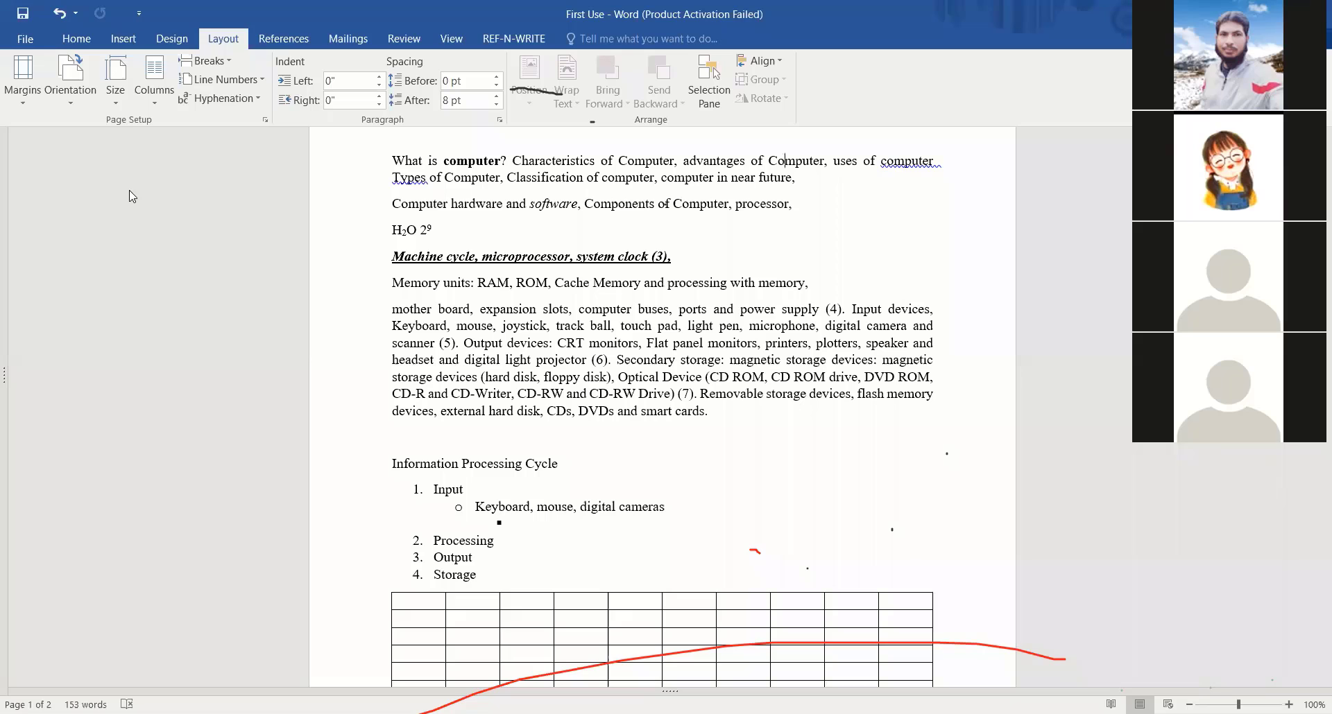
View the 'First Use' Info page showing 2 pages, 153 words and 27 minutes of editing time
left_click(21, 105)
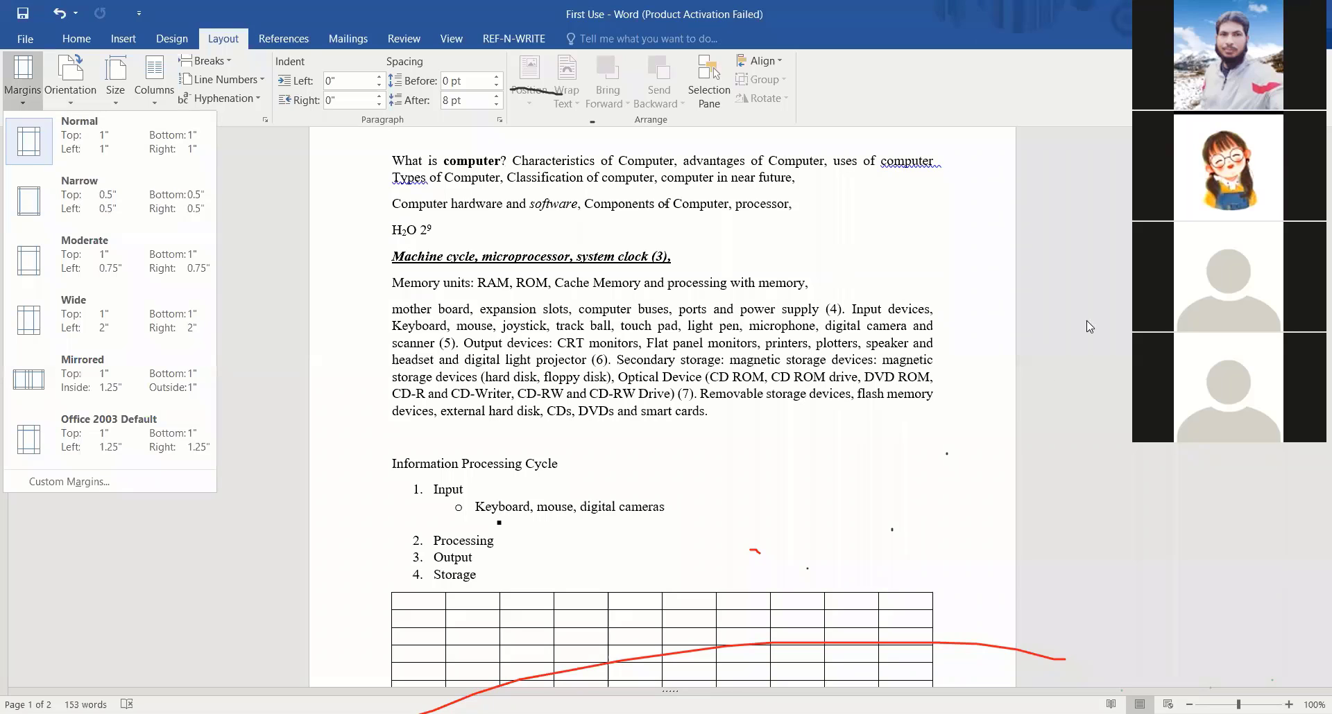
left_click(434, 377)
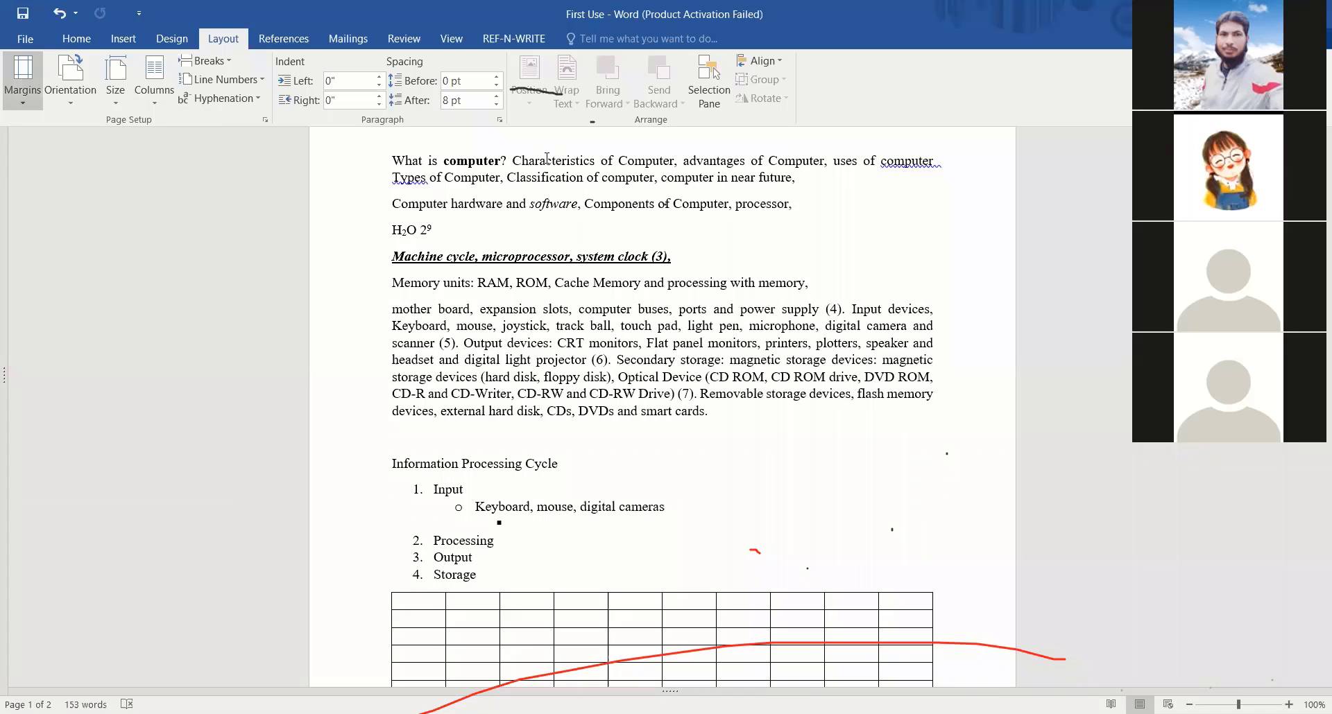
key("ctrl+a")
key("ctrl+F1")
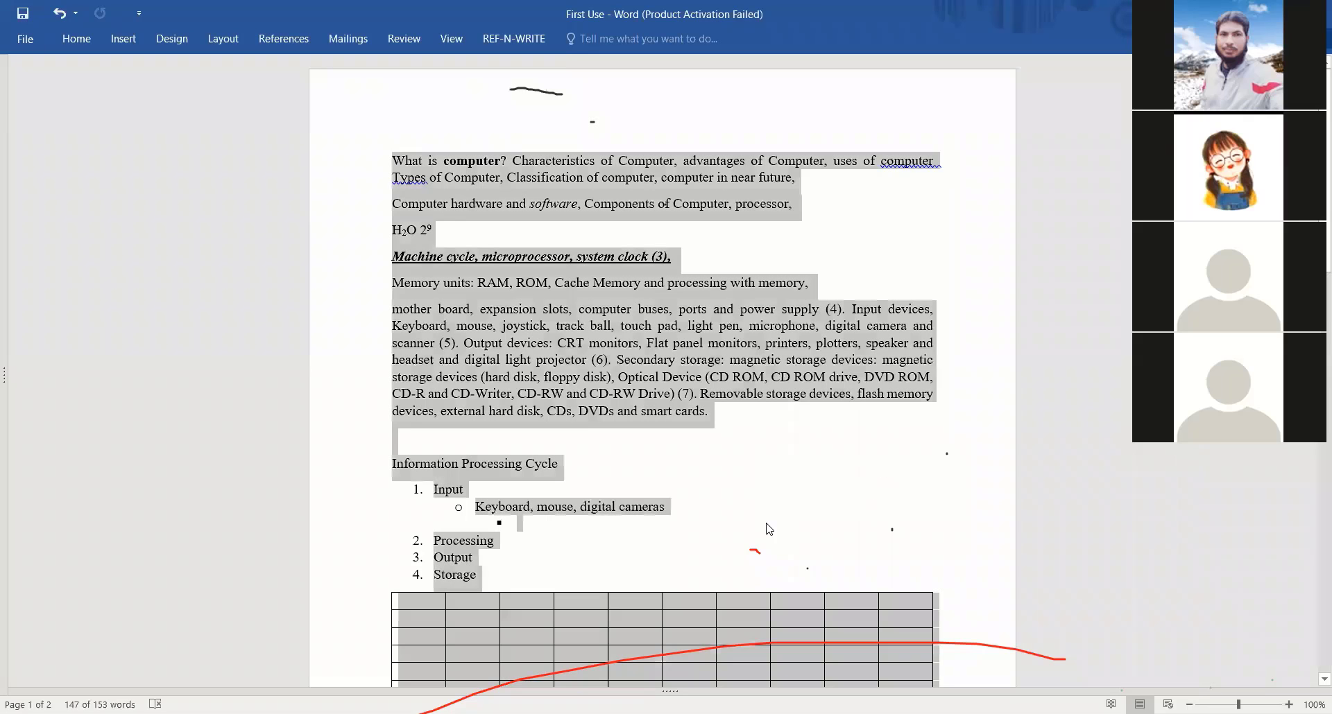
left_click(25, 39)
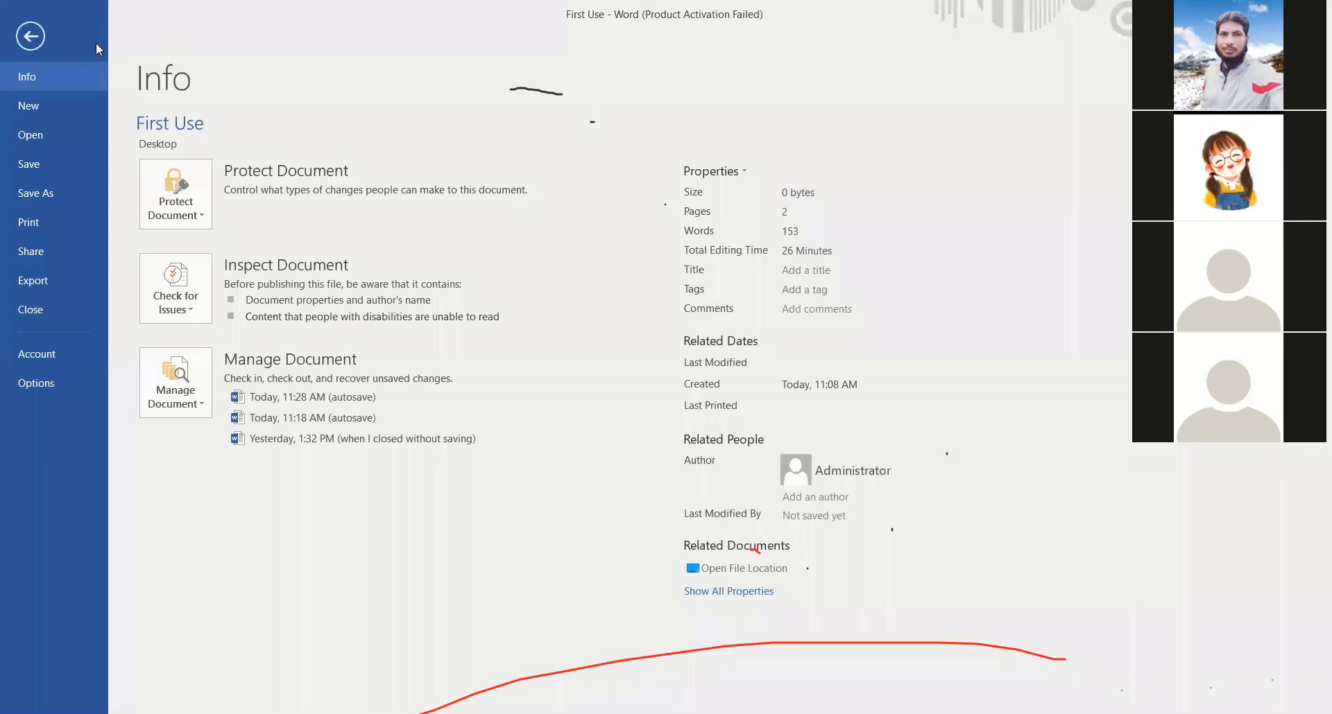
left_click(38, 40)
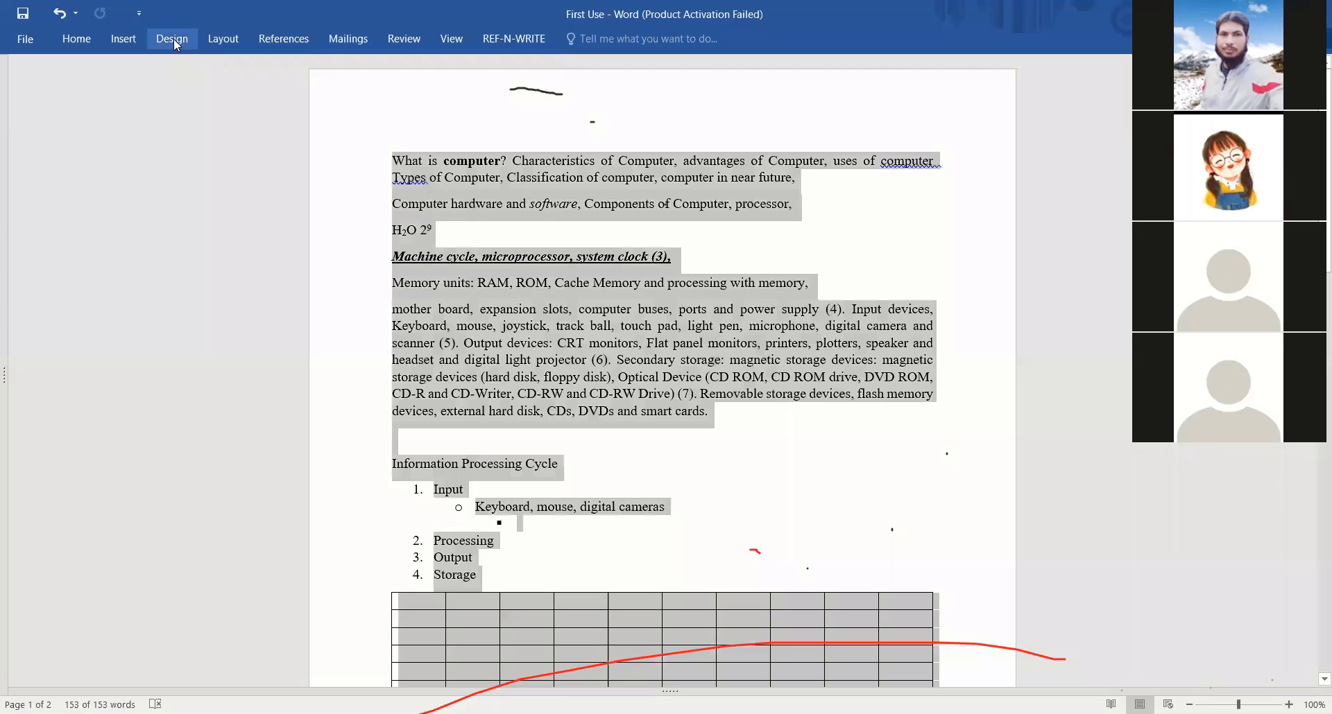
left_click(175, 43)
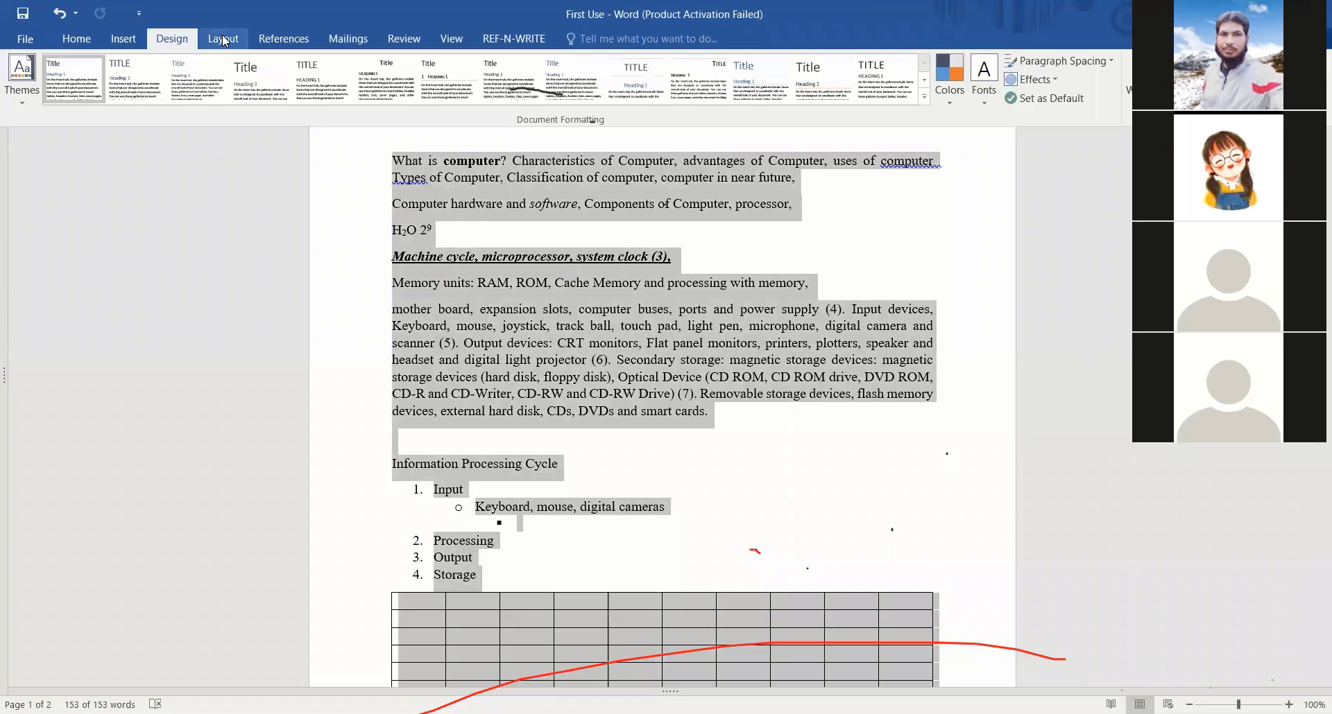
left_click(224, 42)
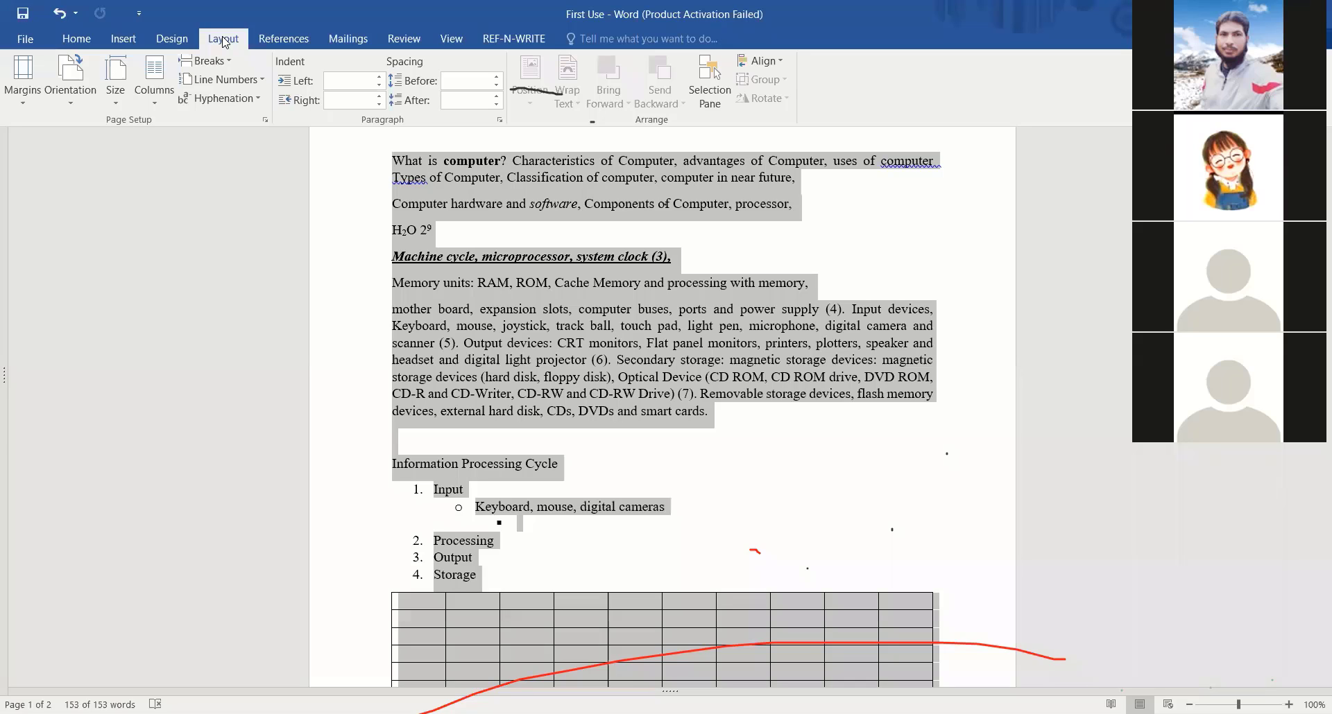
left_click(29, 39)
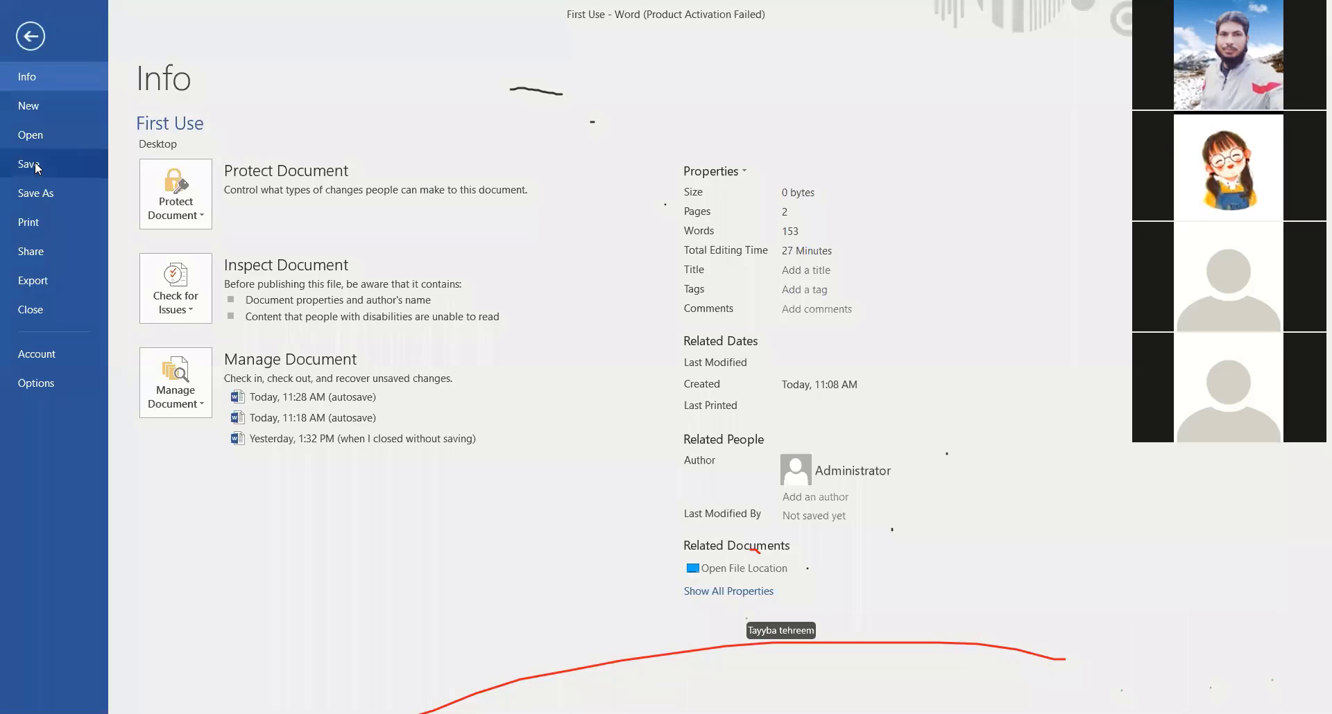
left_click(21, 47)
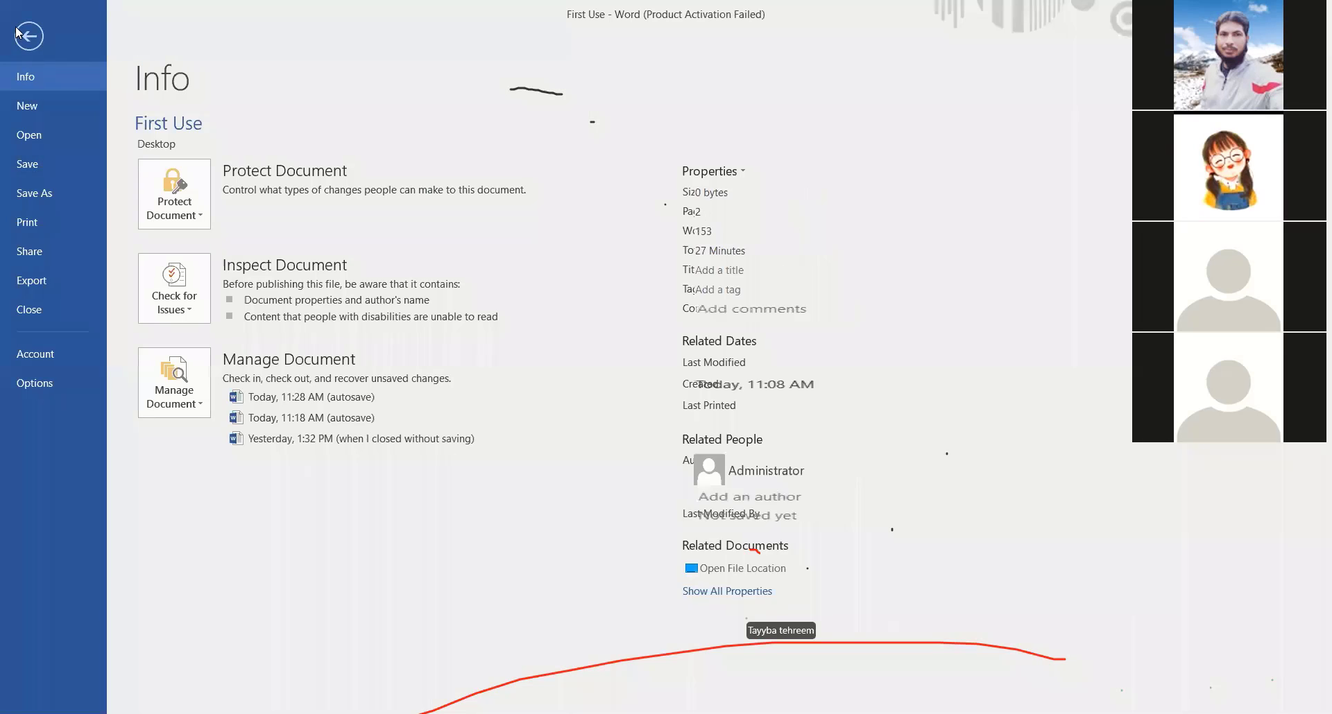
left_click(21, 46)
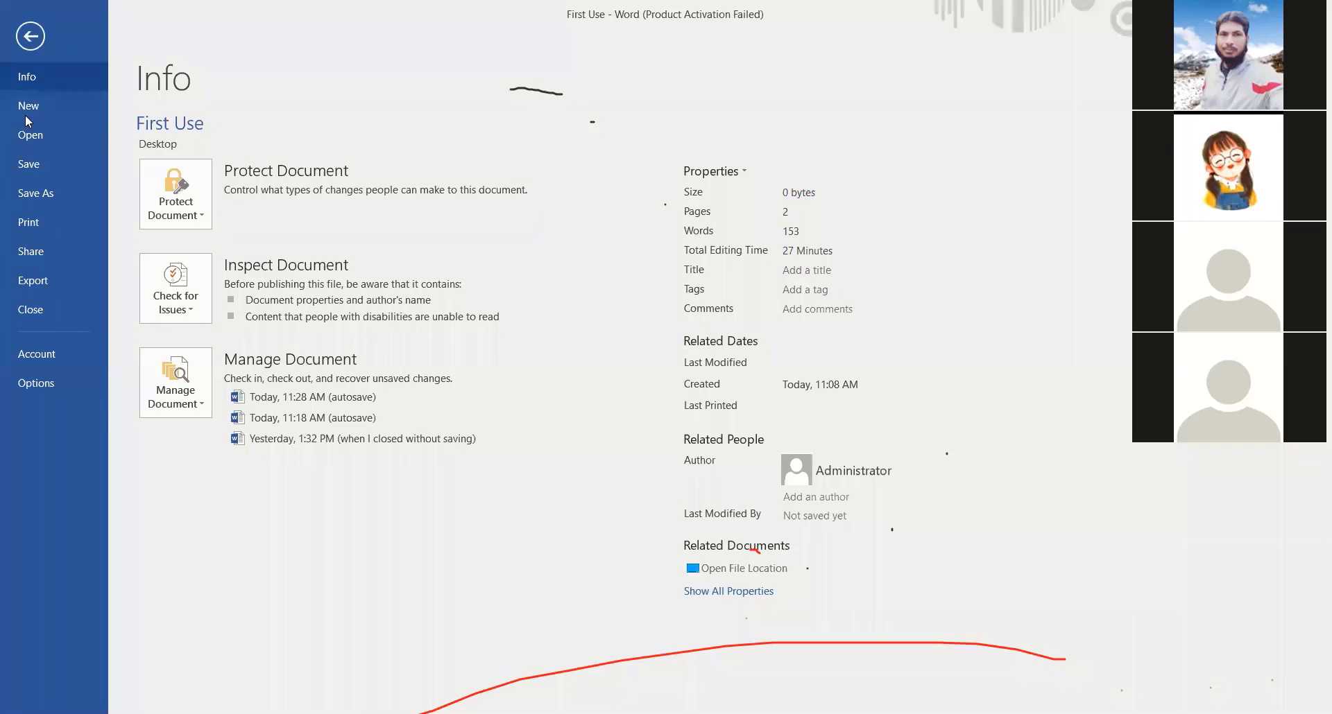
Try Narrow margins, then settle on Moderate margins (1" top/bottom, 0.75" left/right)
key("Escape")
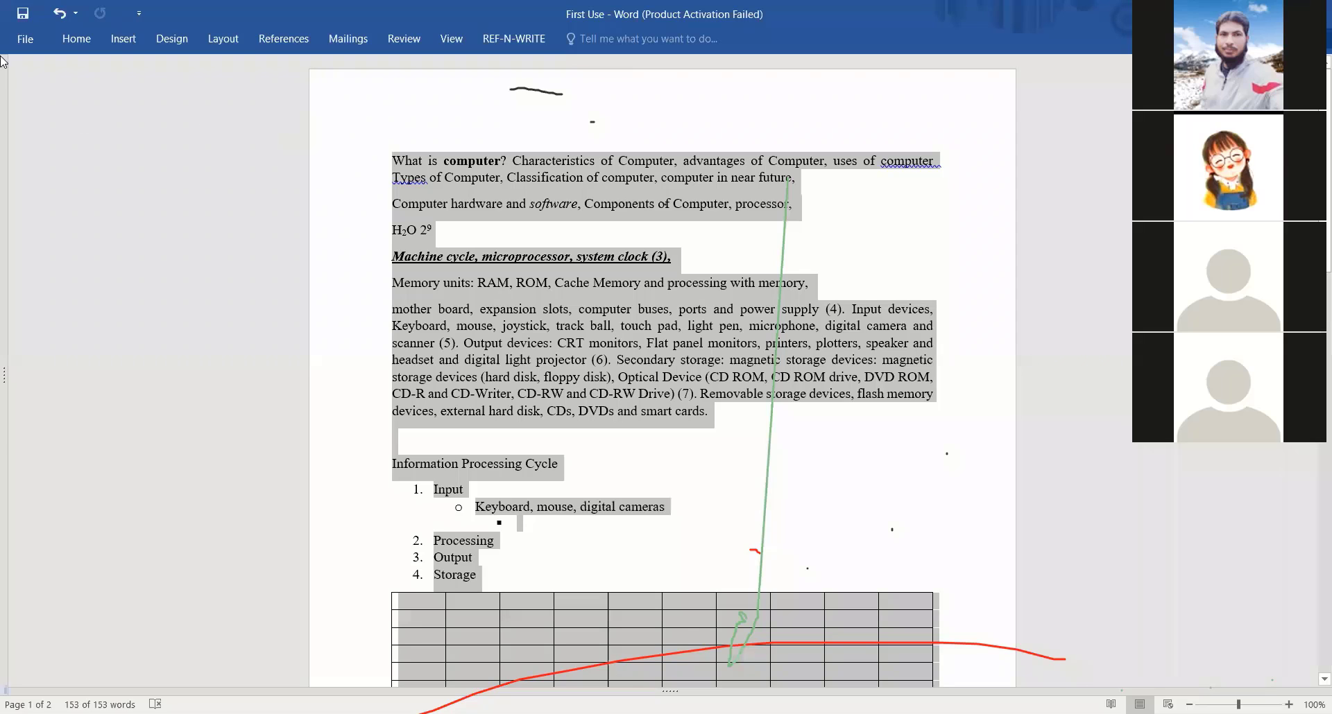
left_click(186, 43)
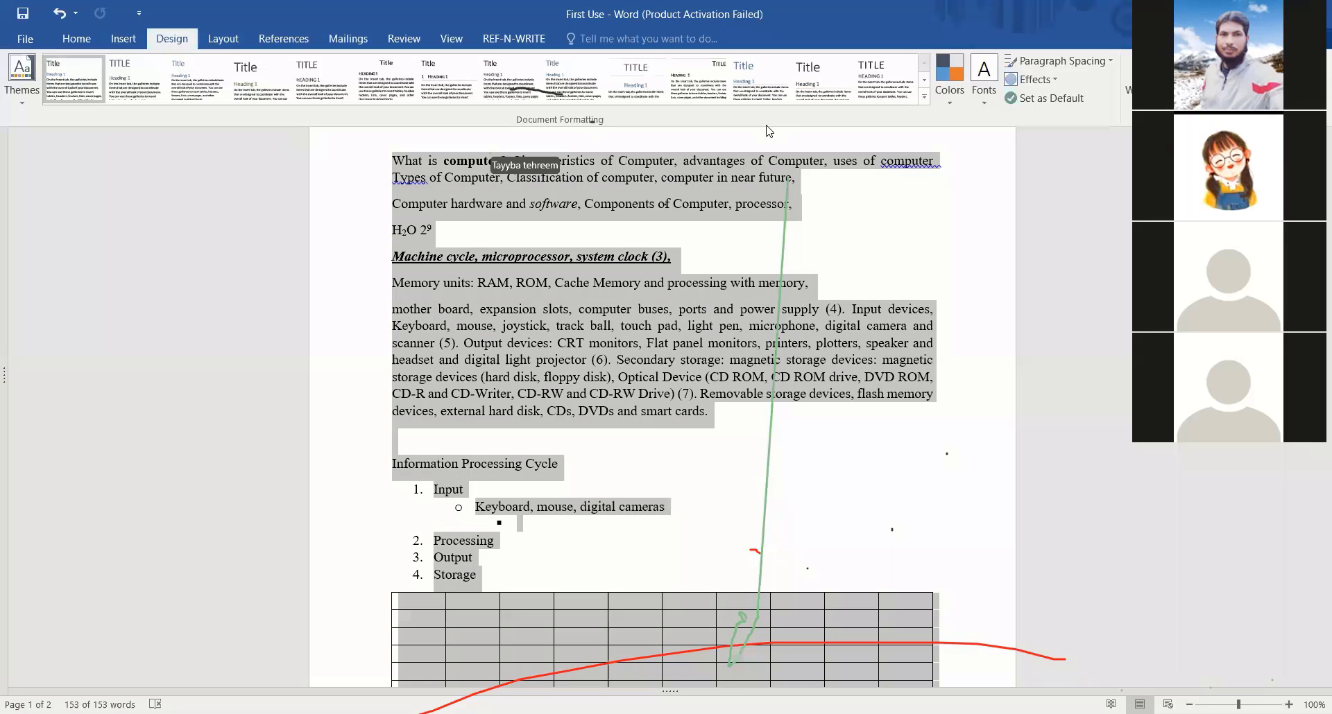
left_click(223, 39)
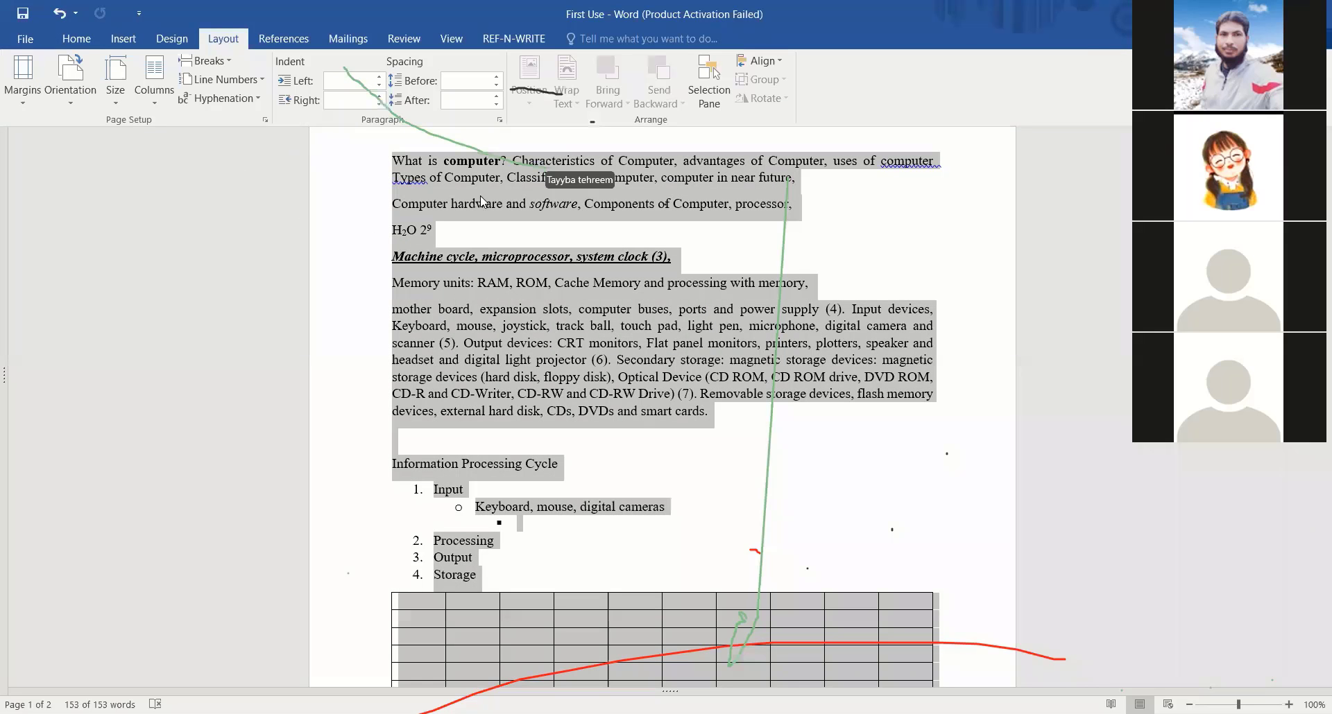
left_click(22, 97)
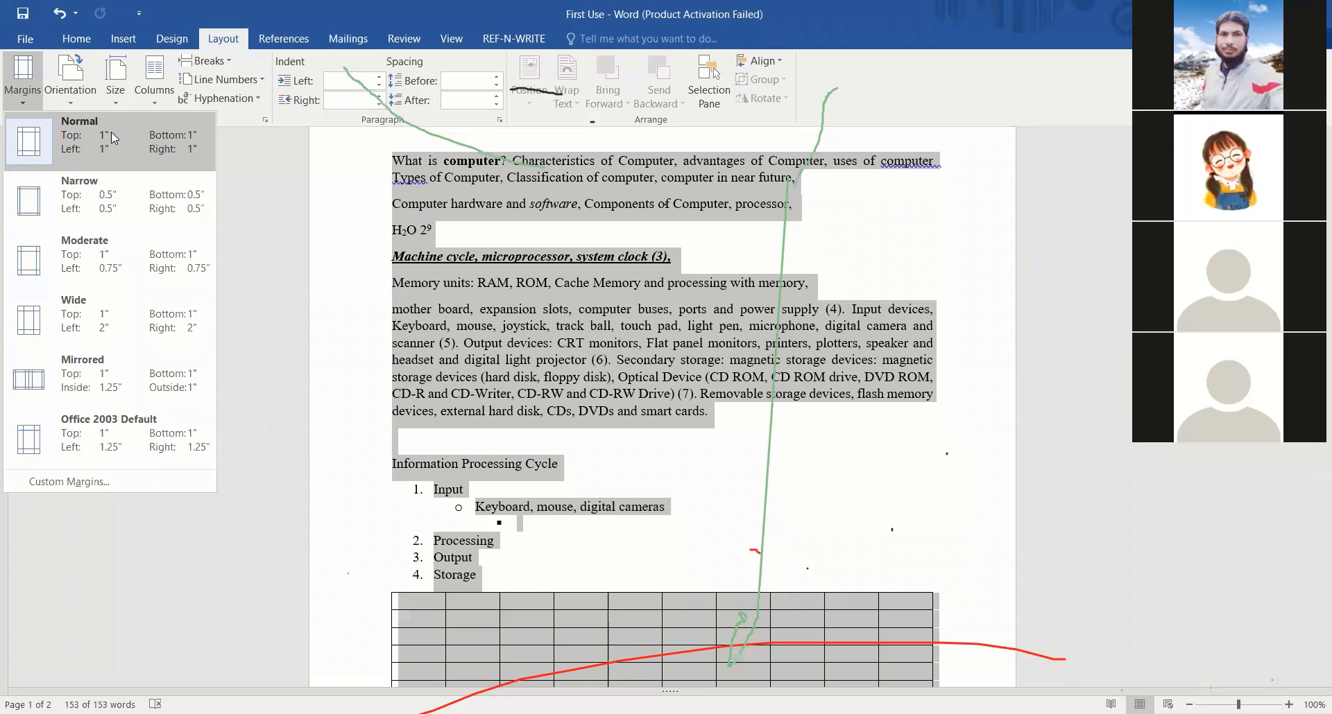
left_click(102, 197)
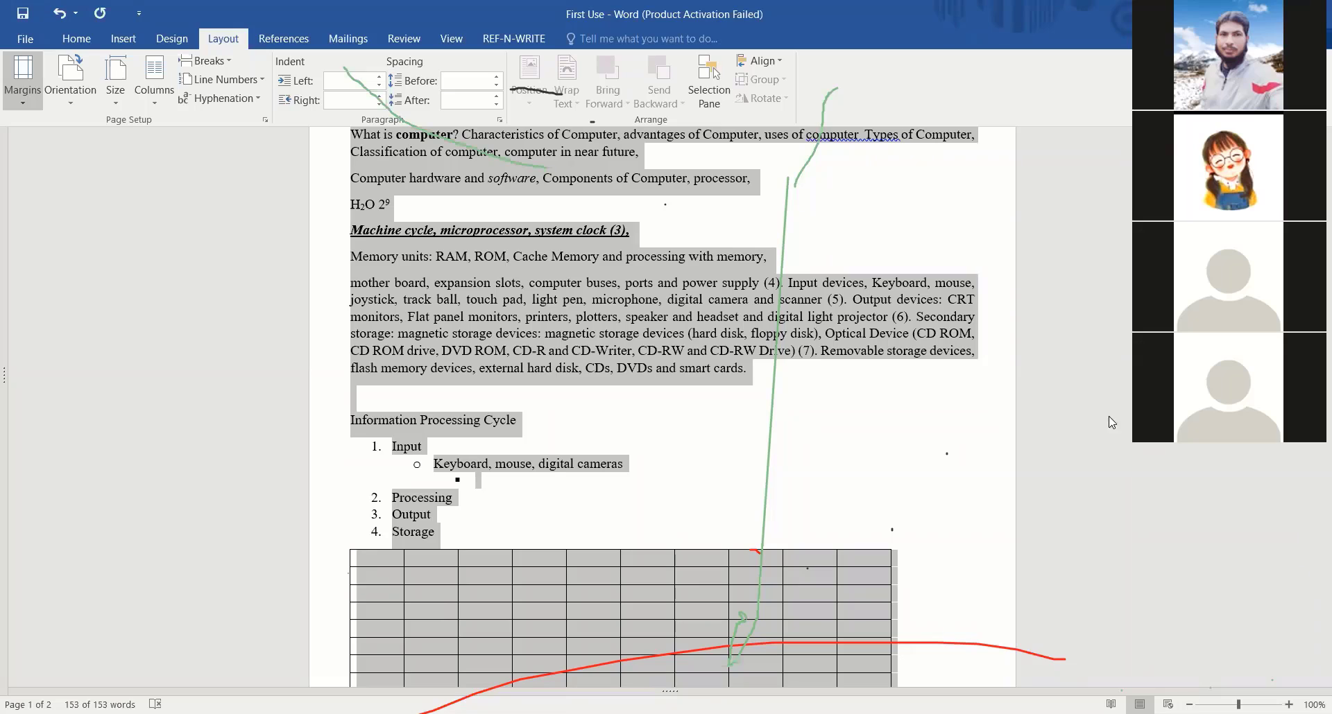
left_click(28, 103)
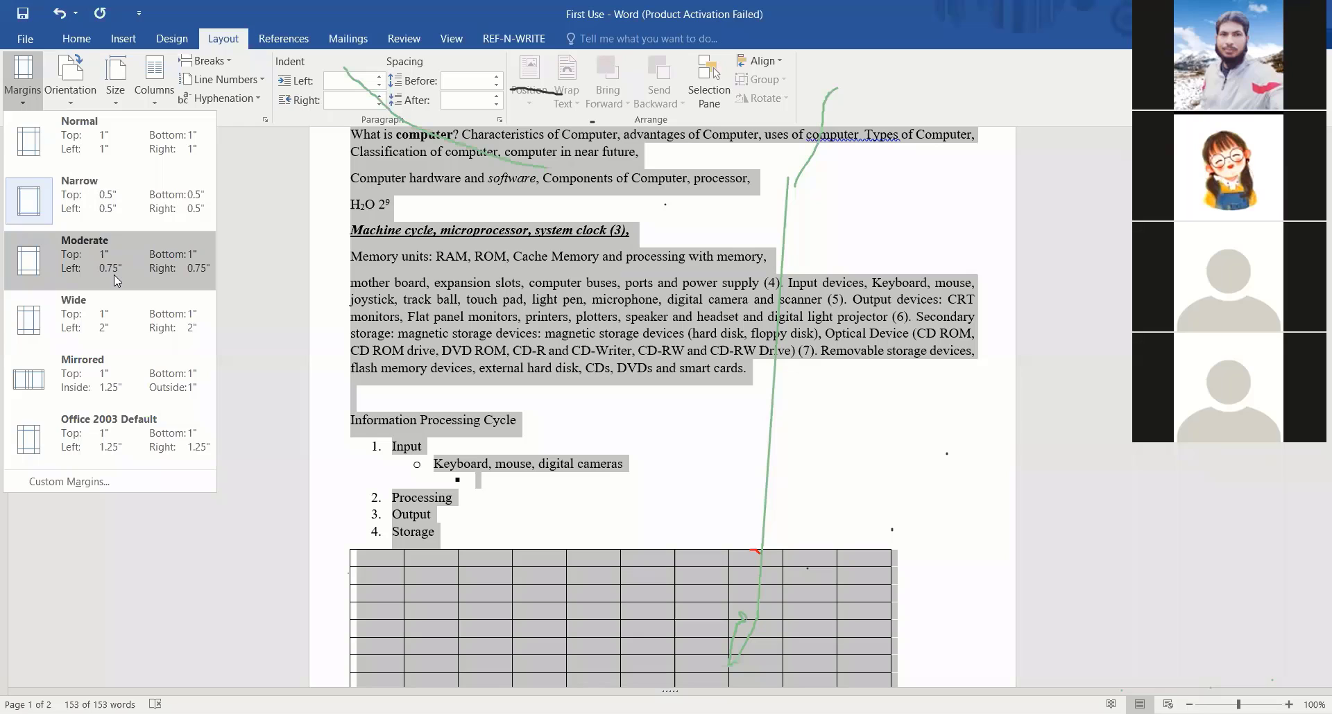
left_click(160, 270)
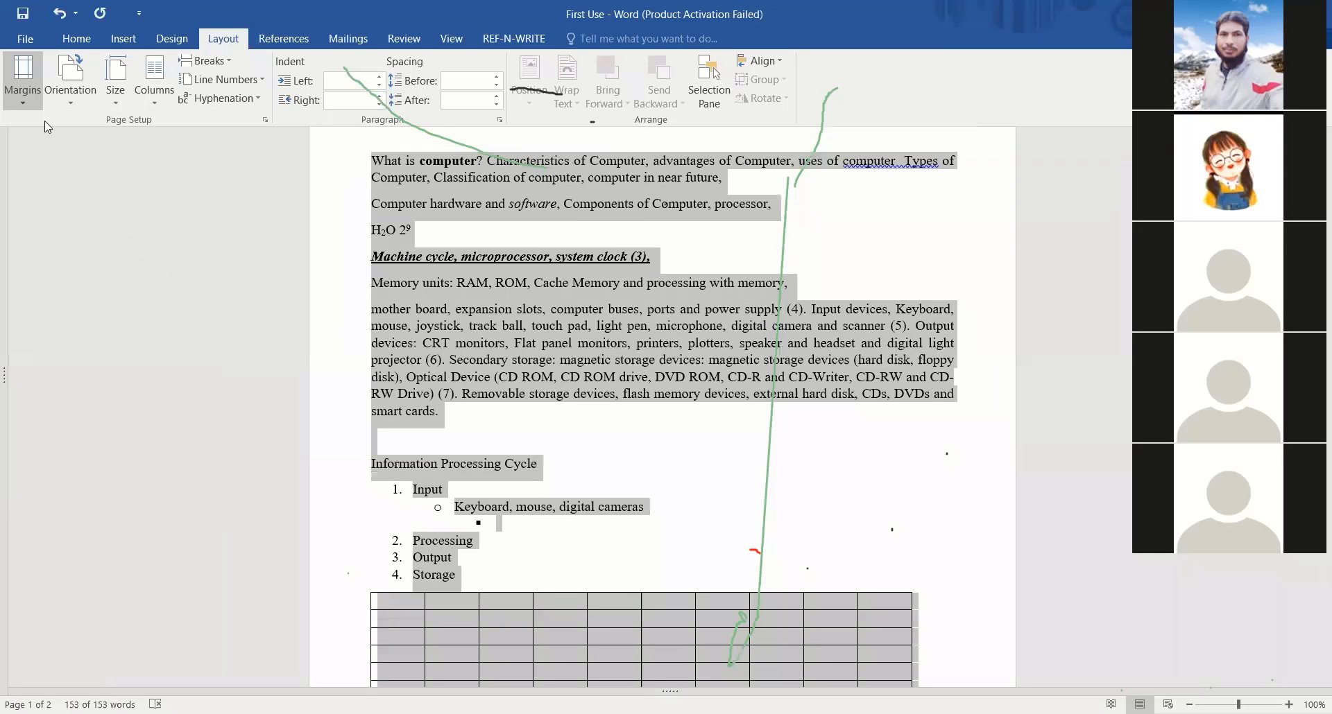
Restore the Normal margin preset on the document
left_click(21, 101)
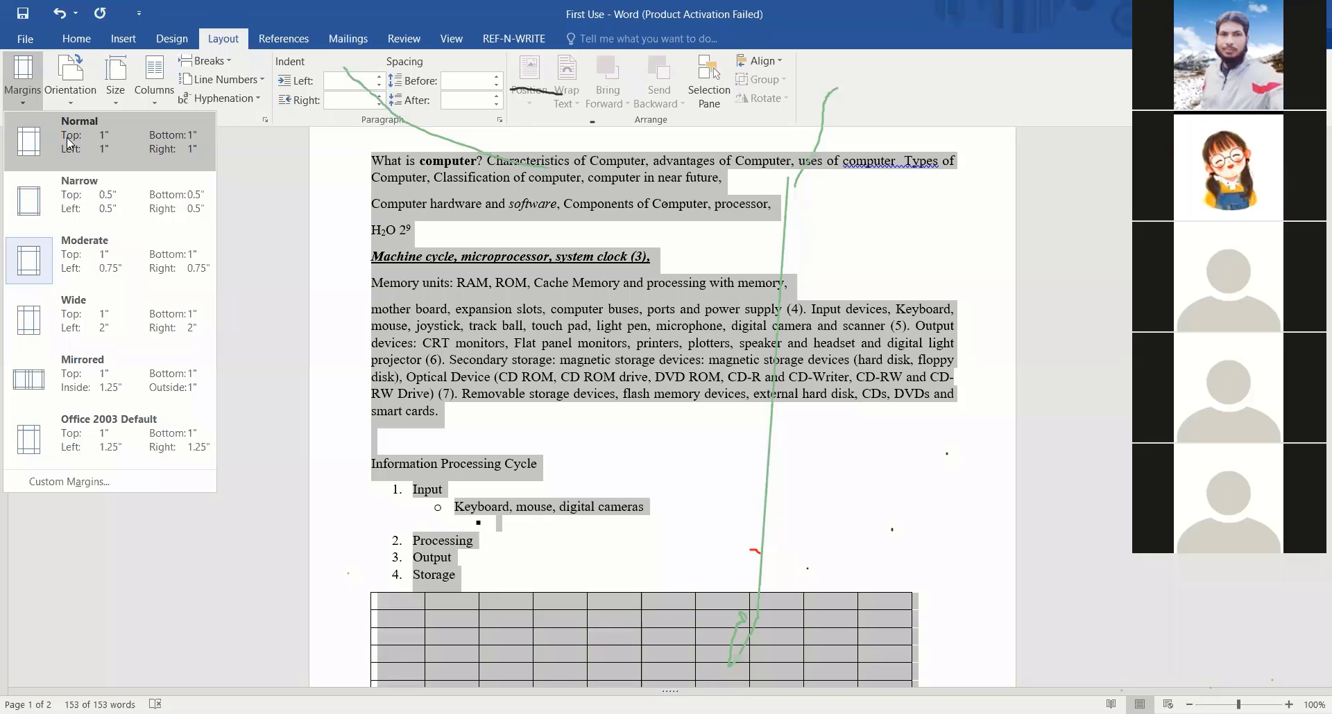
left_click(67, 137)
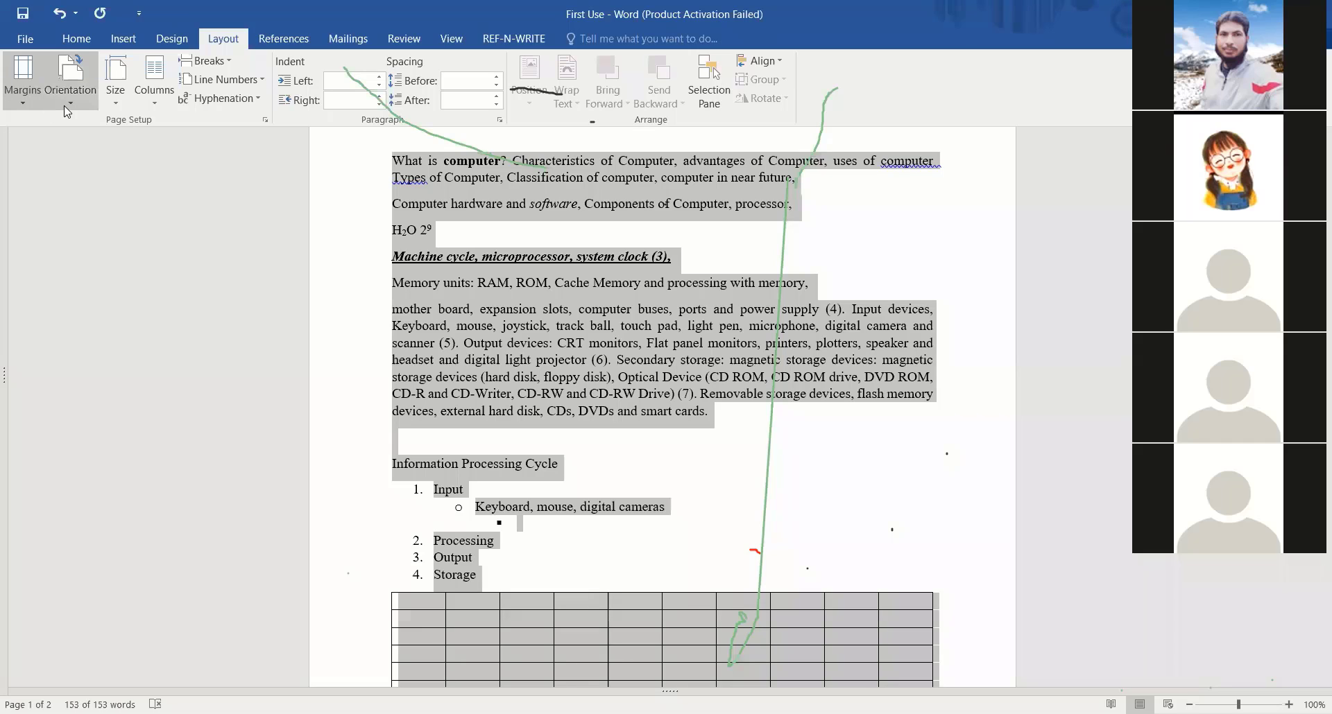
left_click(68, 112)
left_click(65, 108)
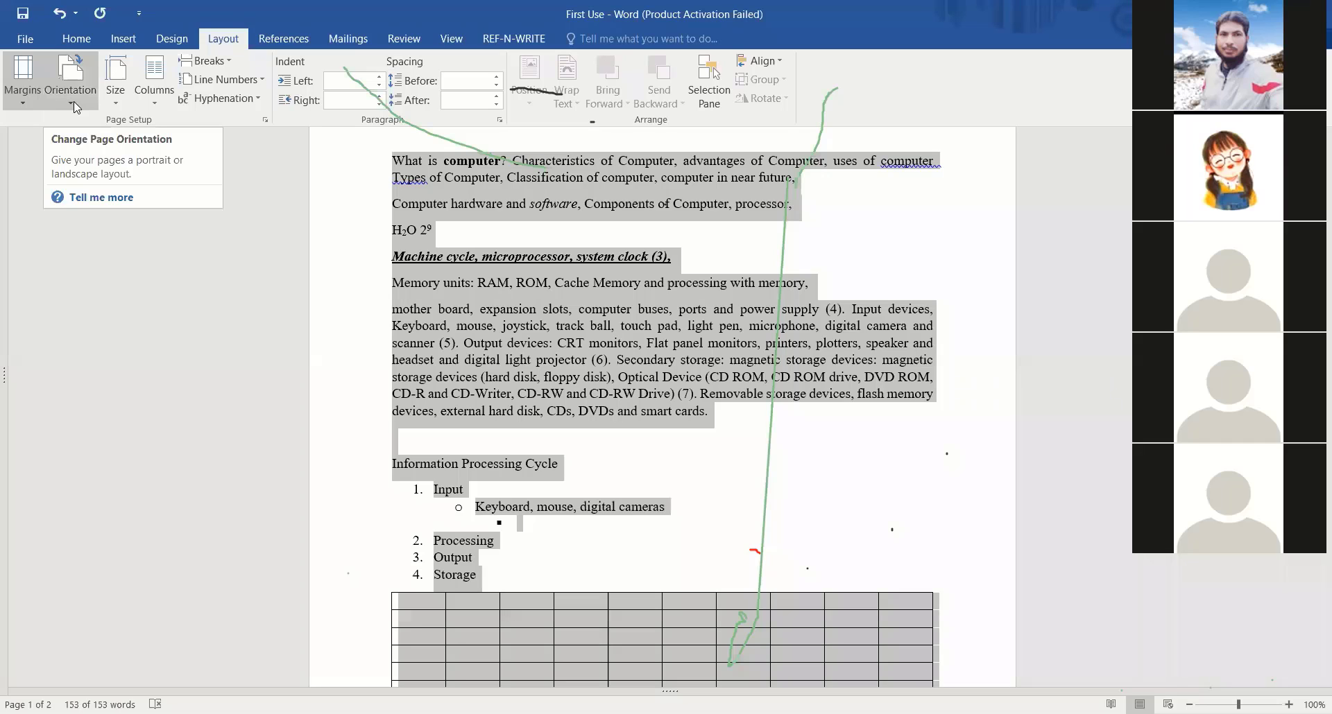
Switch the page to Landscape and back to Portrait twice, ending in Portrait
left_click(73, 102)
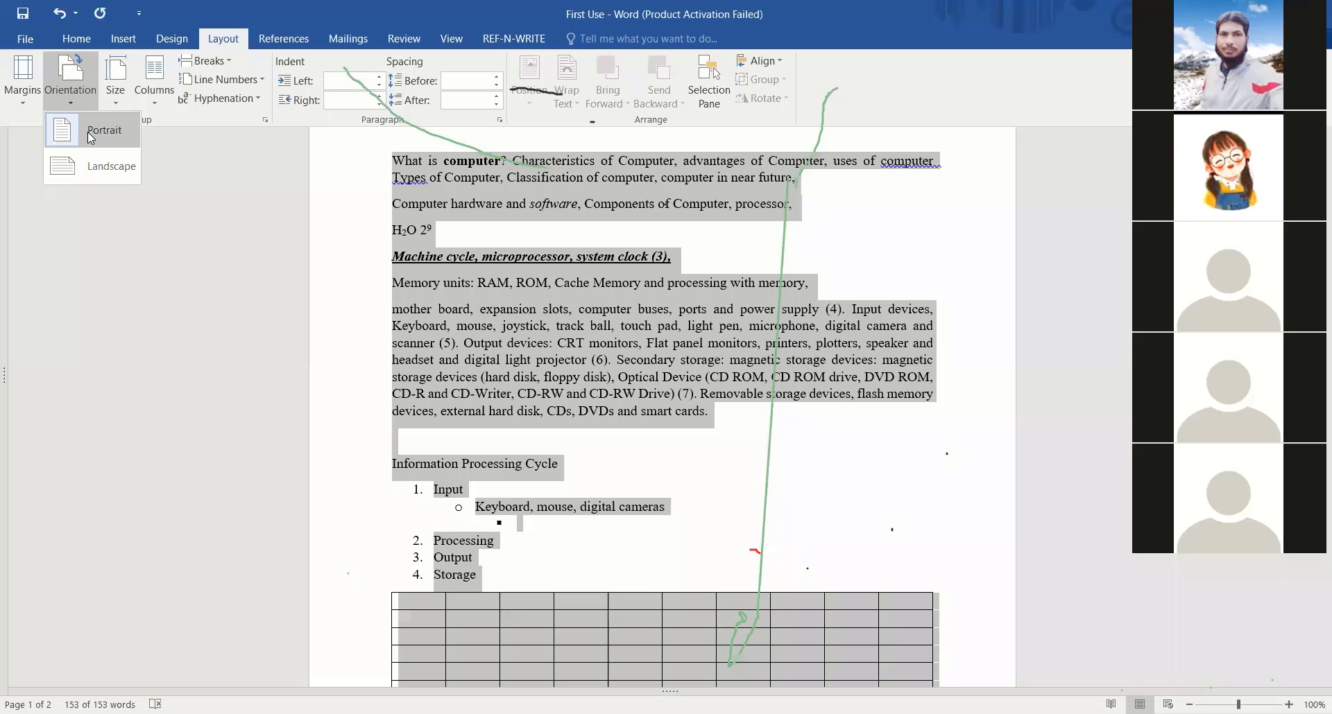
left_click(89, 164)
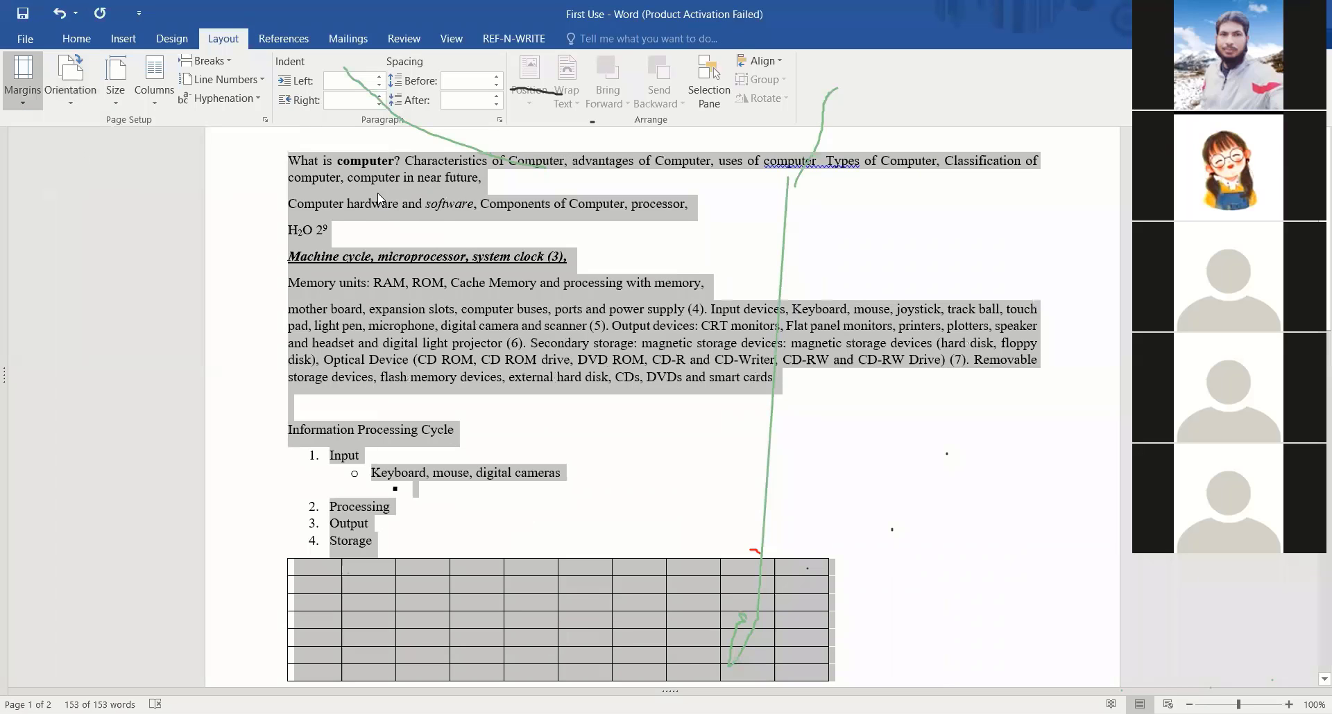
left_click(78, 102)
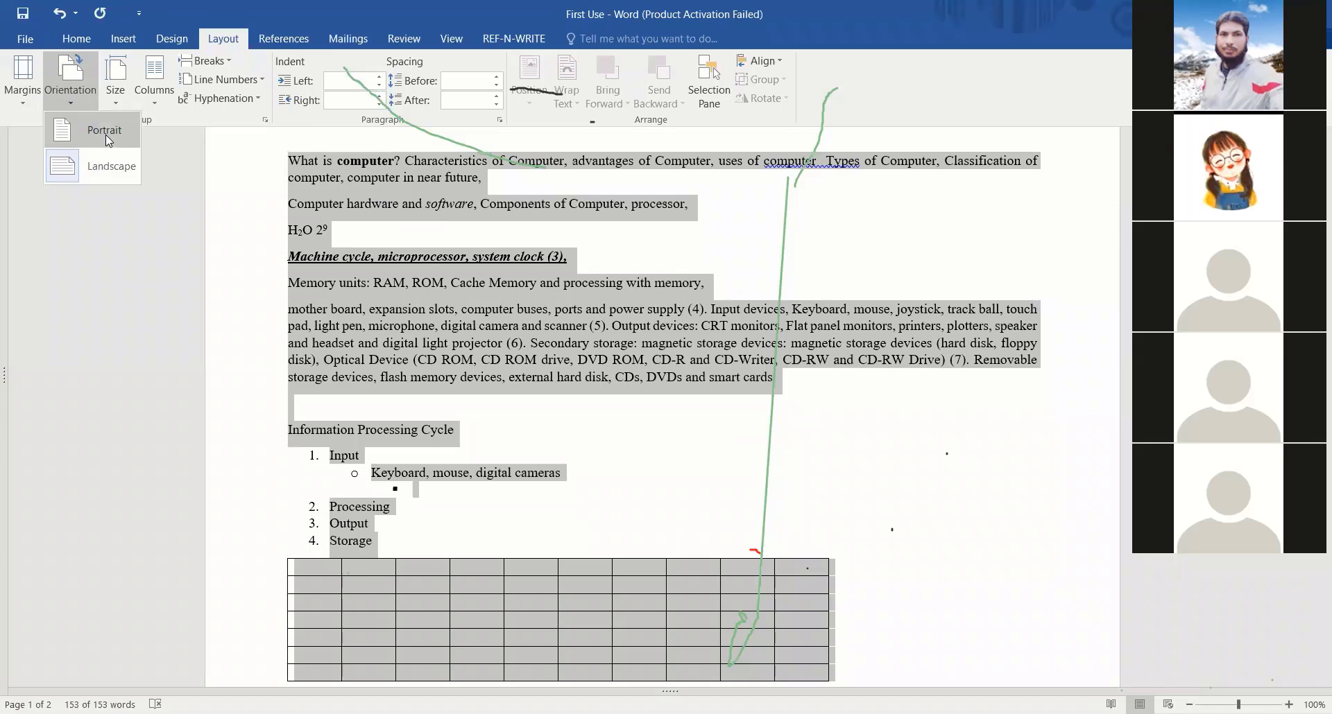
left_click(105, 134)
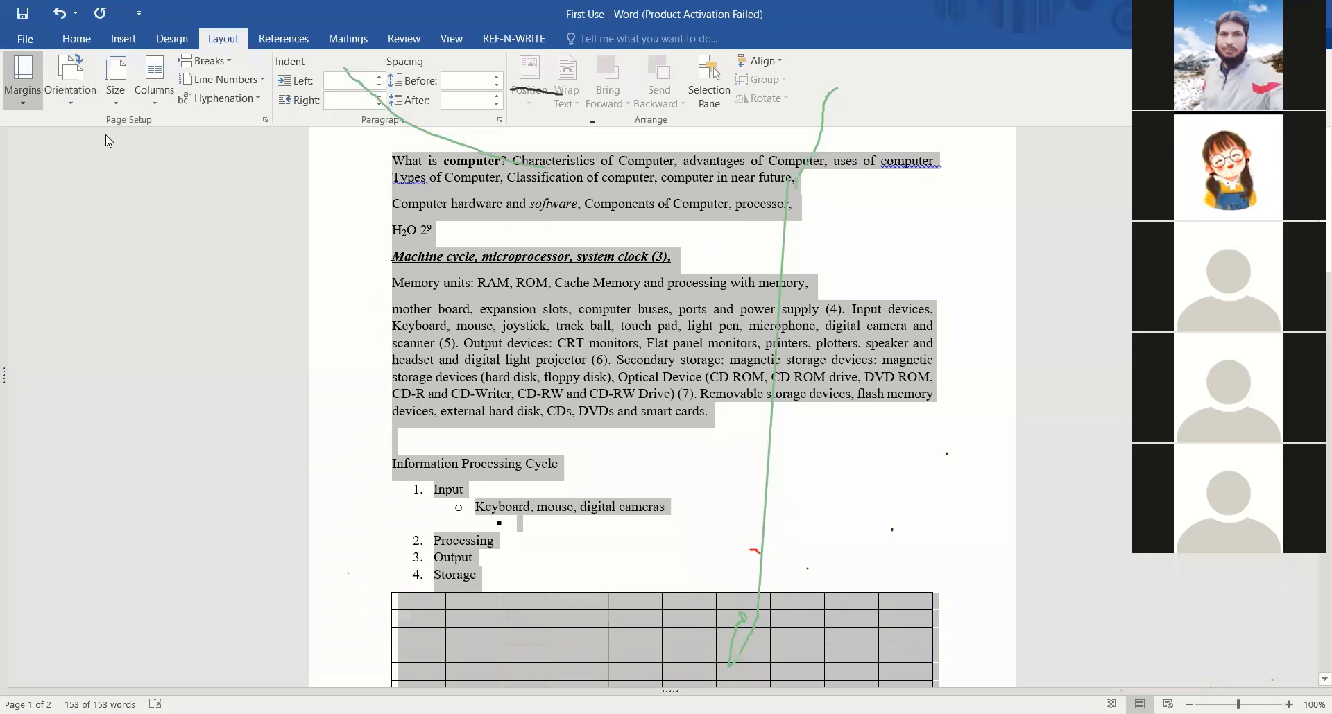
left_click(73, 102)
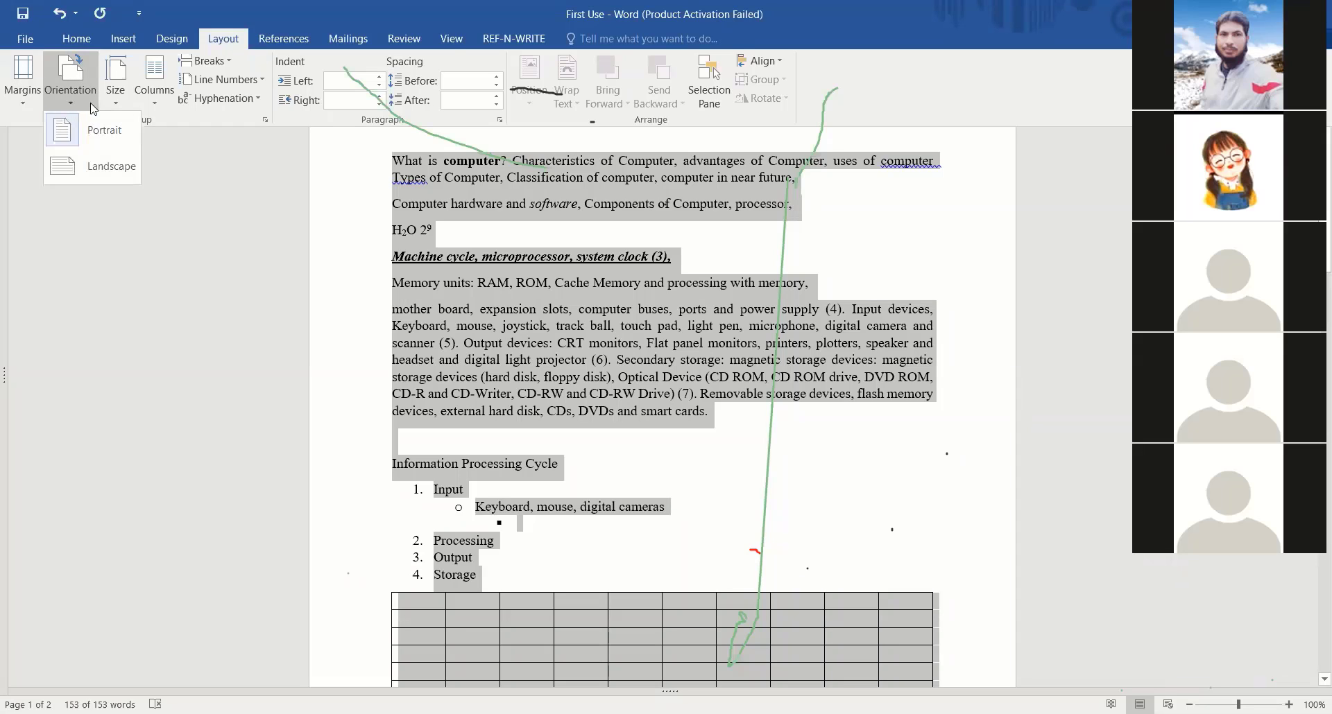
left_click(62, 165)
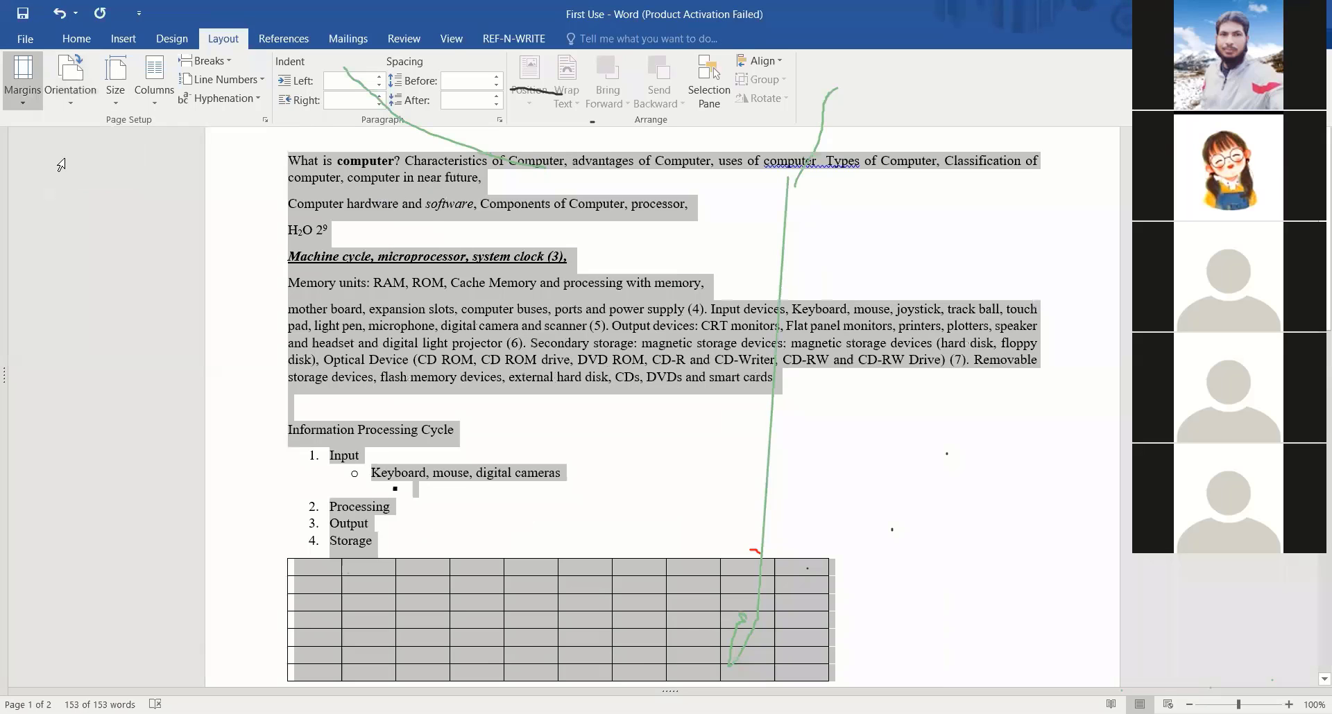
left_click(72, 100)
left_click(93, 123)
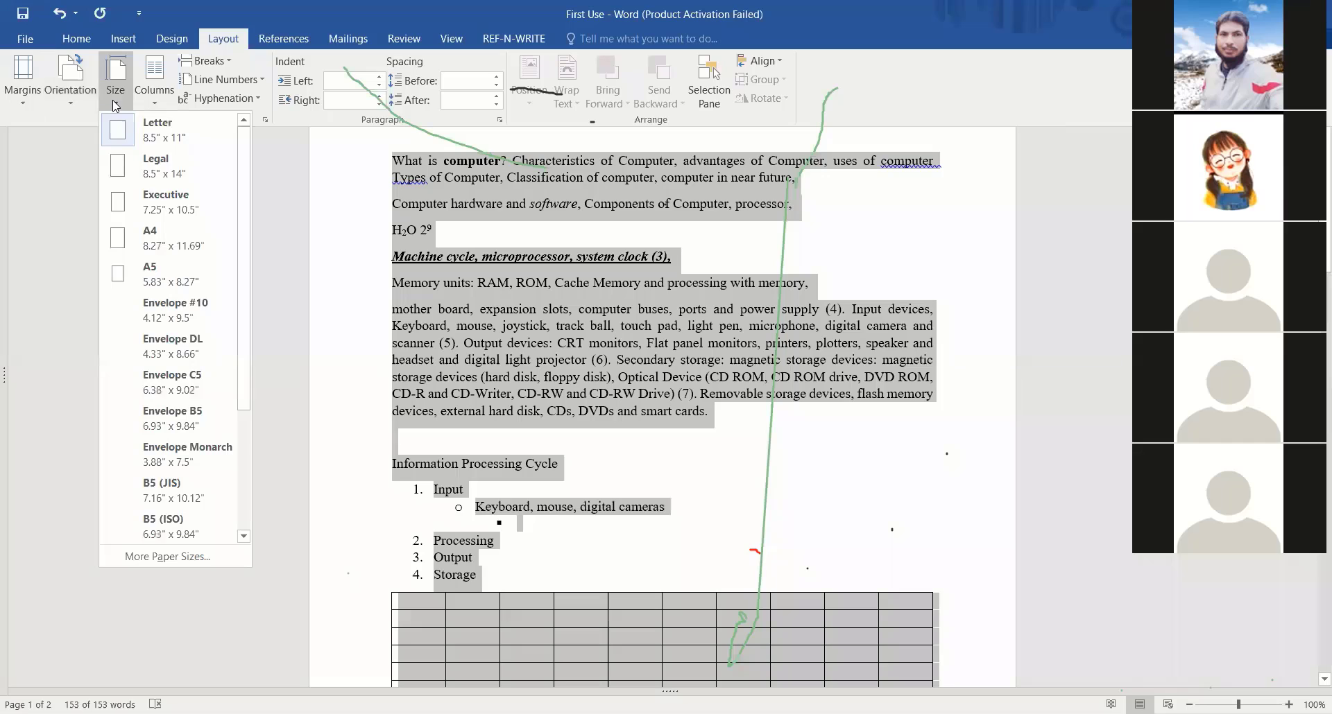
Browse the paper sizes (Letter, Legal, A4), leaving the page on Letter 8.5" × 11"
left_click(115, 97)
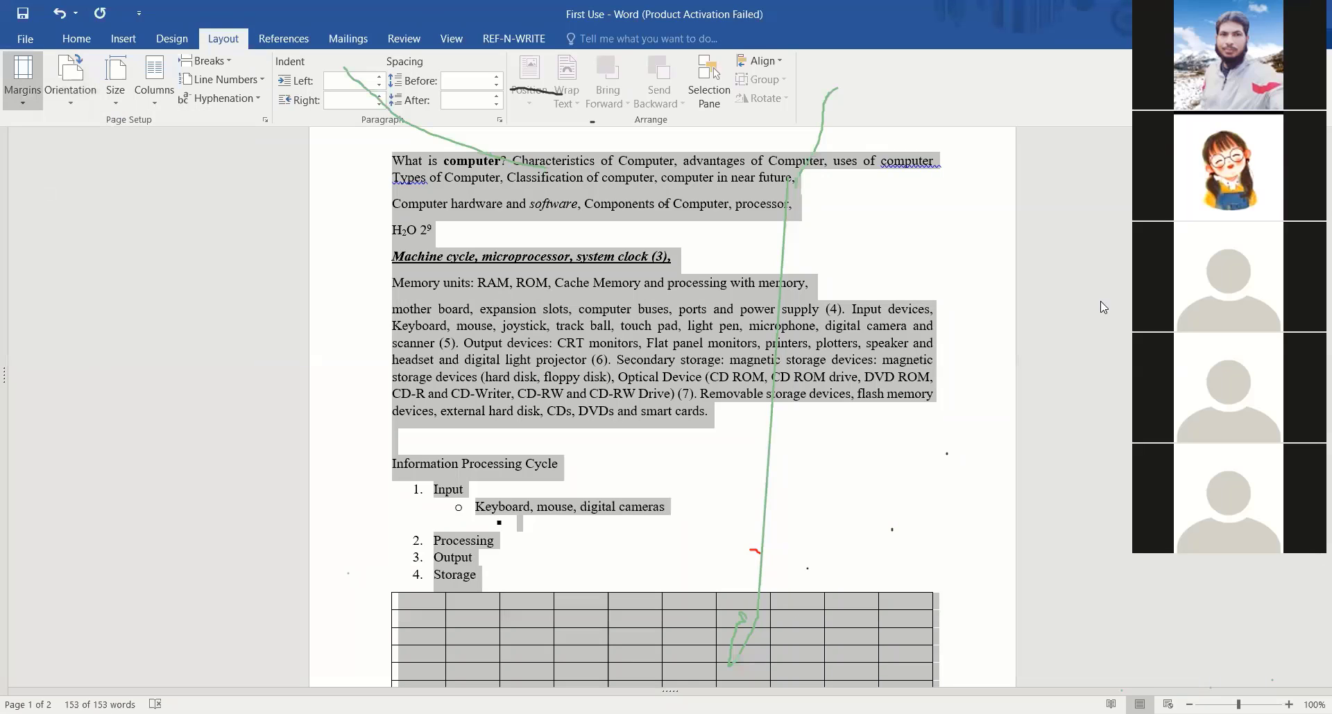
left_click(916, 122)
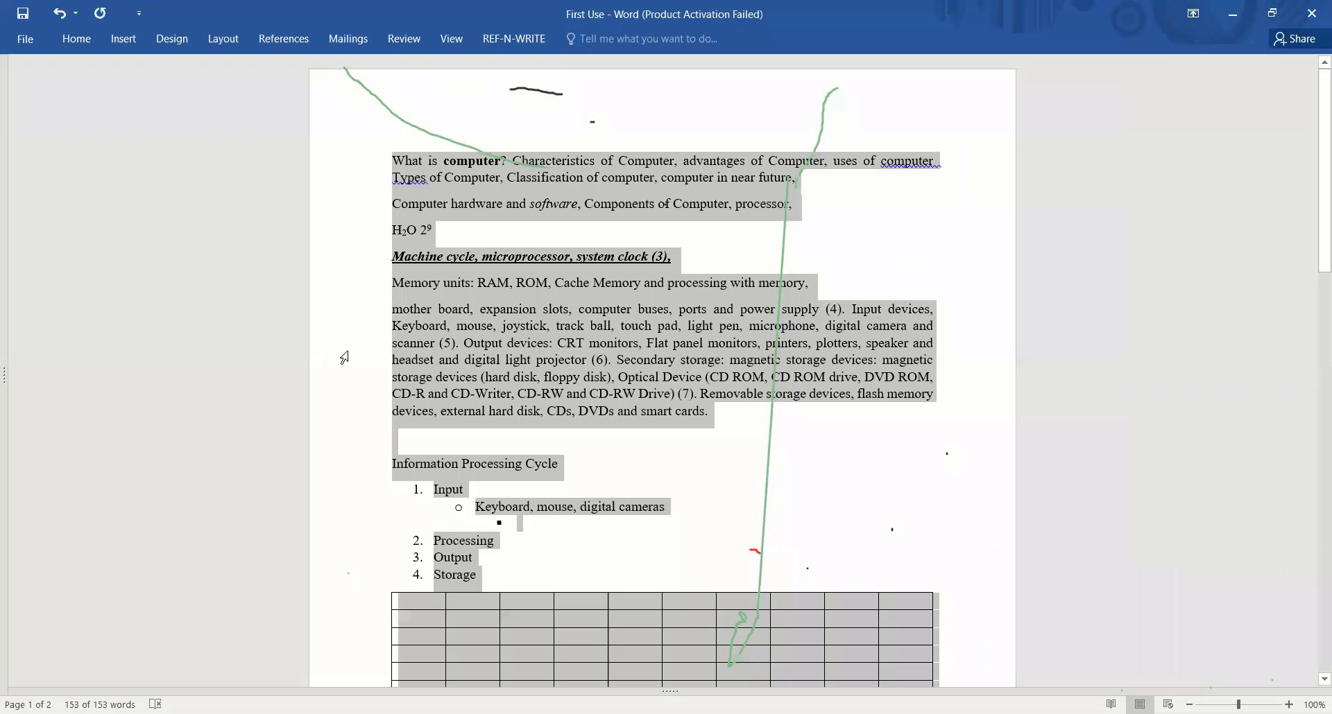
left_click(220, 40)
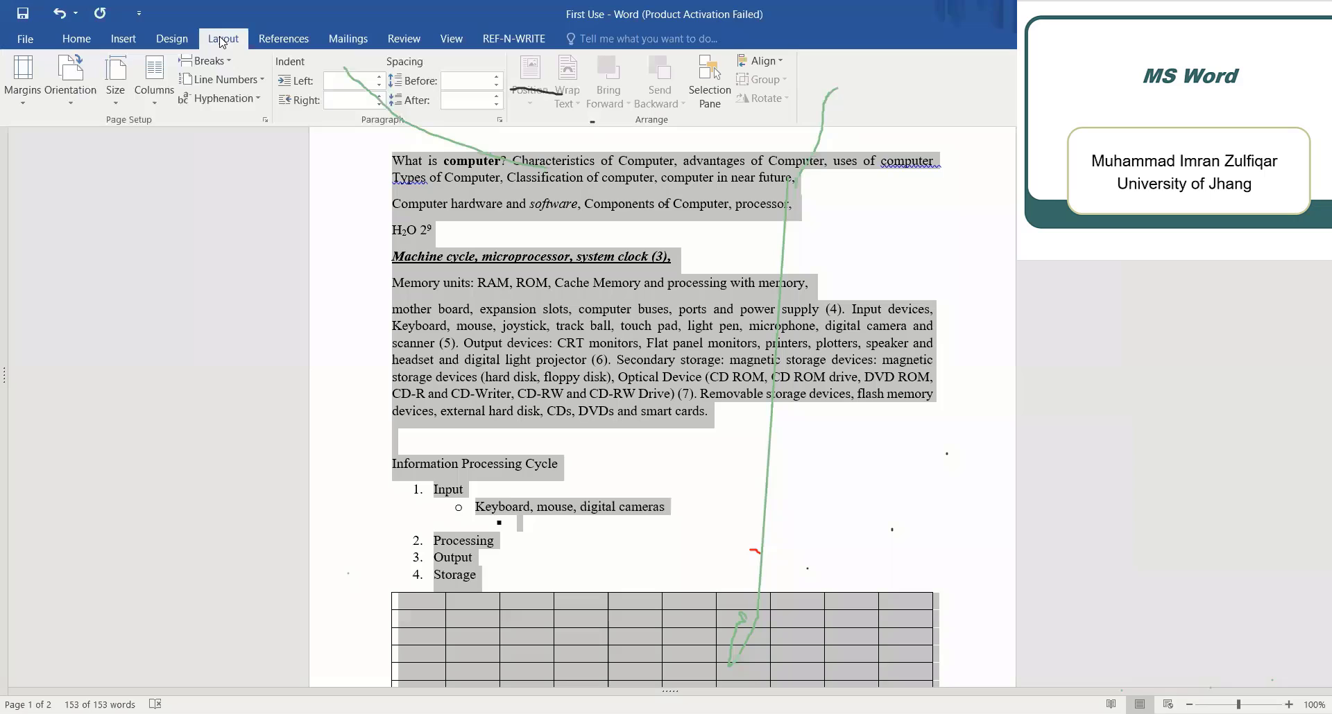
left_click(120, 105)
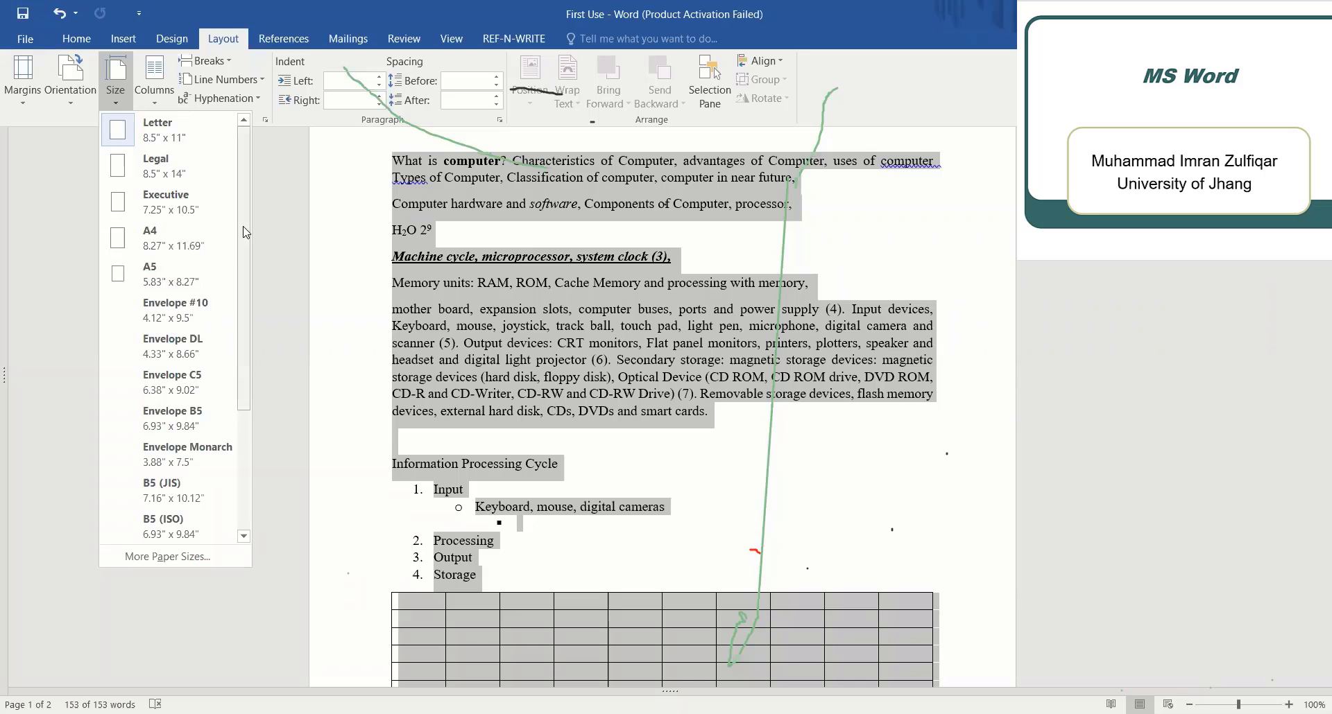
scroll(242, 272, "down", 1)
scroll(242, 272, "down", 1)
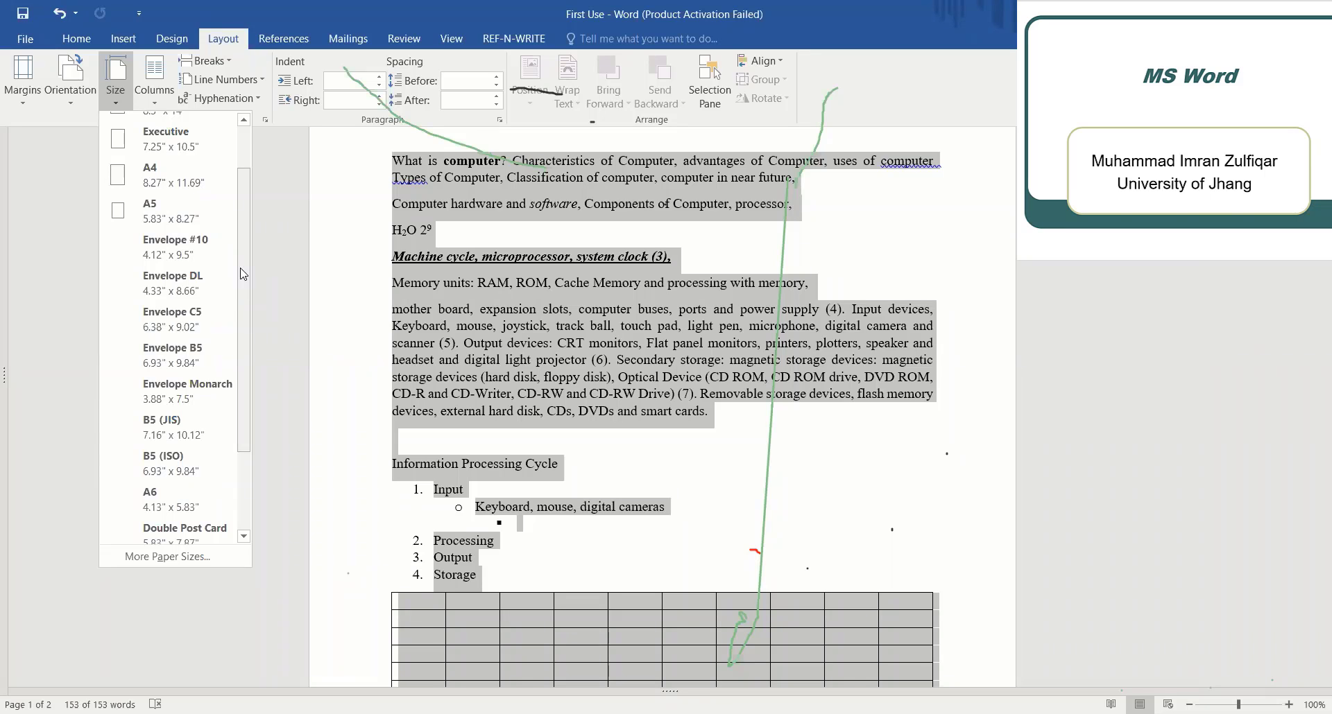
scroll(243, 274, "up", 2)
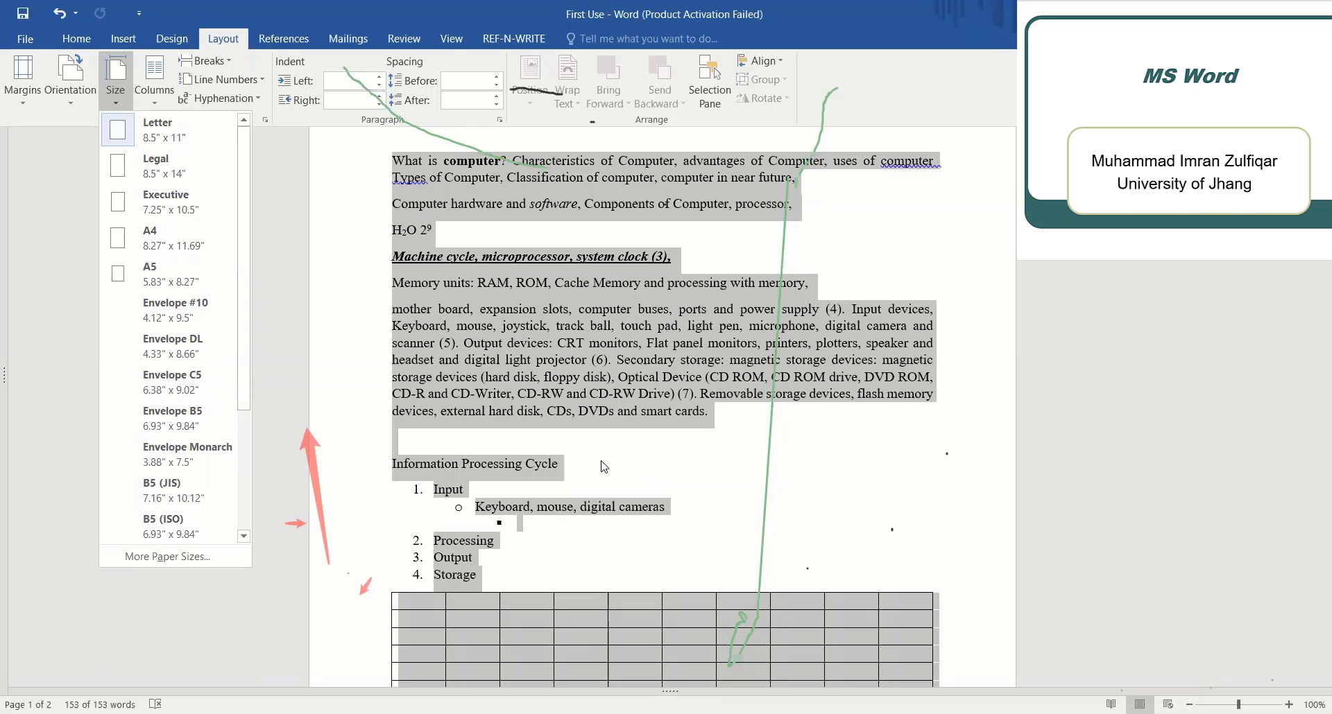
Switch to the Two columns layout so the text and table fit side by side on one page
left_click(157, 104)
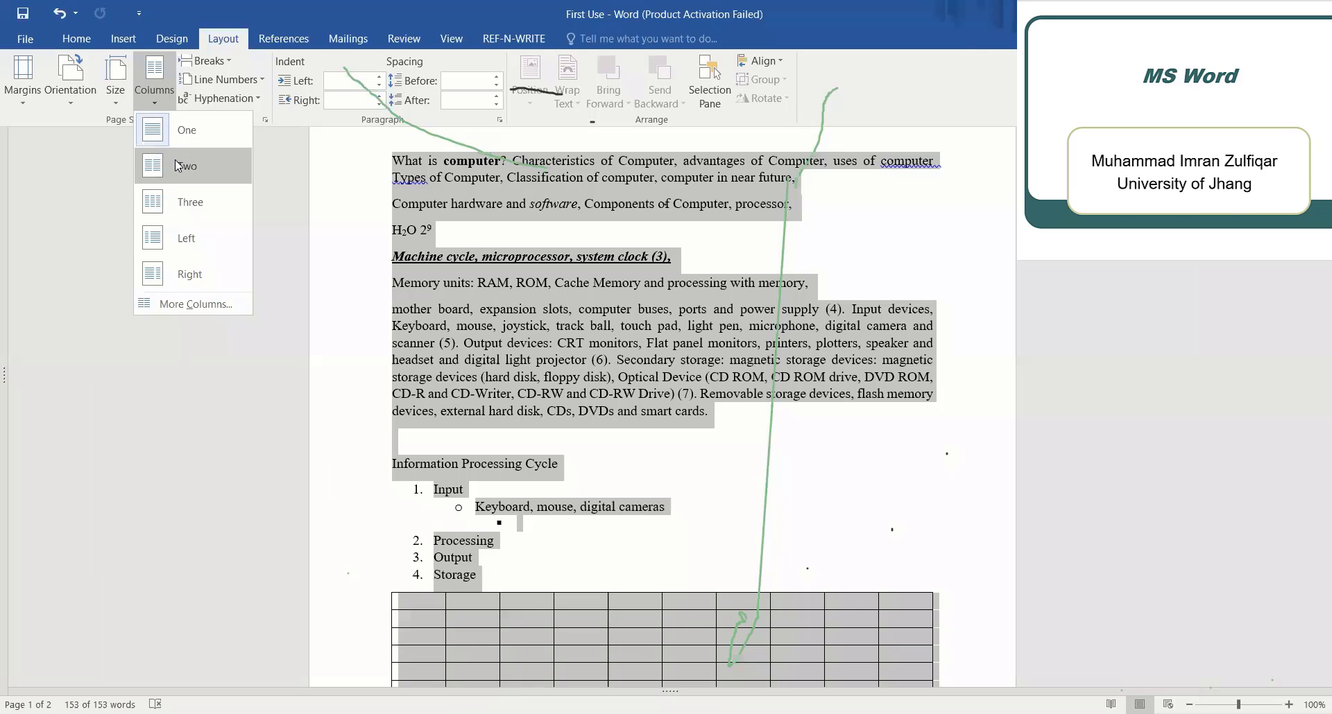
left_click(173, 165)
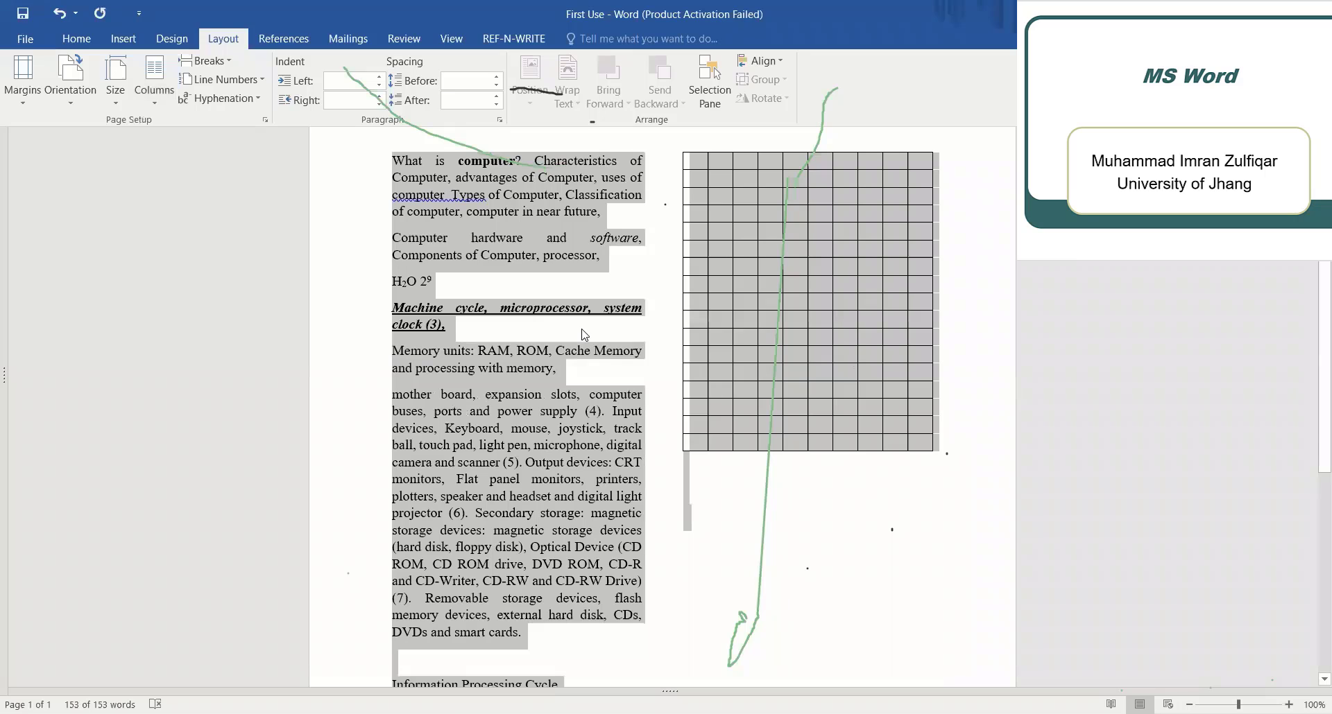